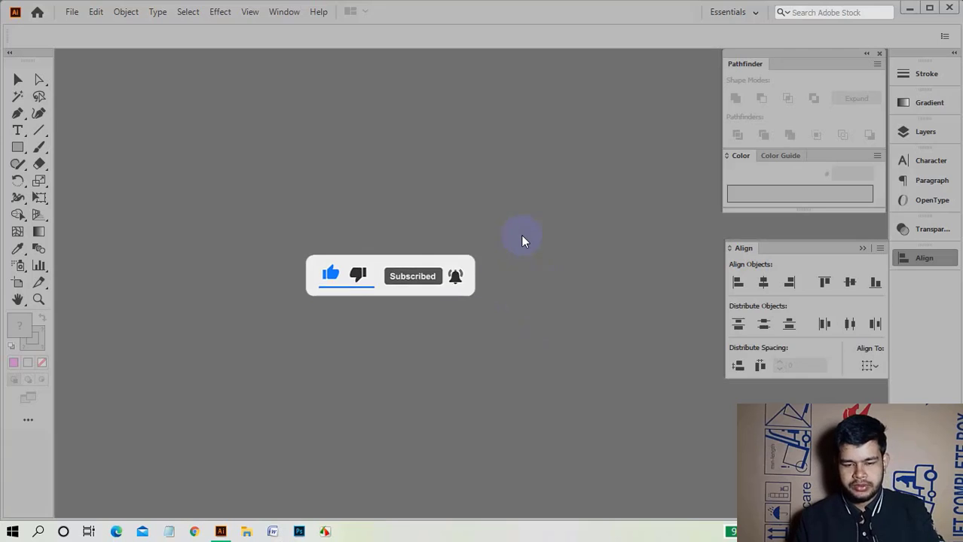
Open the New Document dialog with Ctrl+N.
key("ctrl+n")
Create a 4500 x 5400 px RGB document from the recent preset.
scroll(406, 247, "up", 3)
scroll(406, 247, "up", 3)
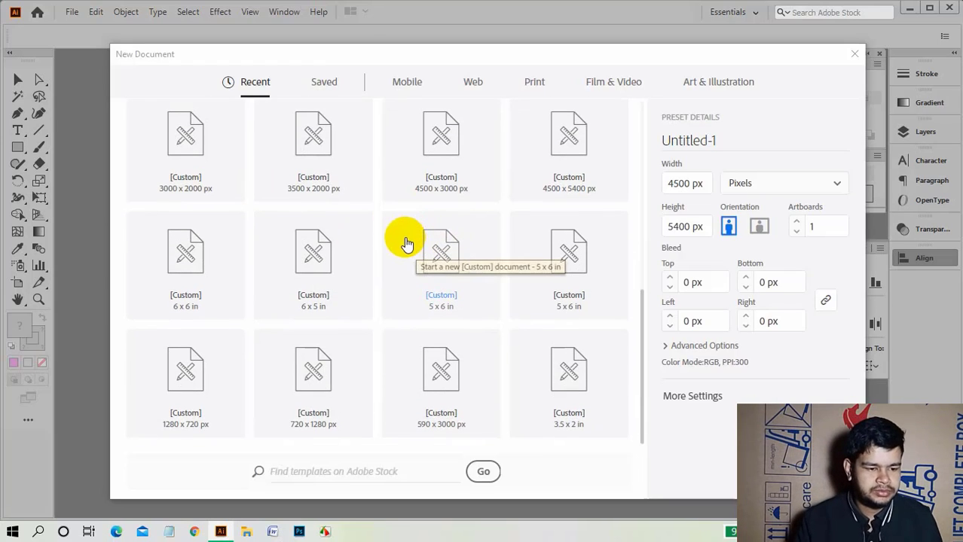
scroll(406, 247, "up", 3)
scroll(406, 247, "up", 3)
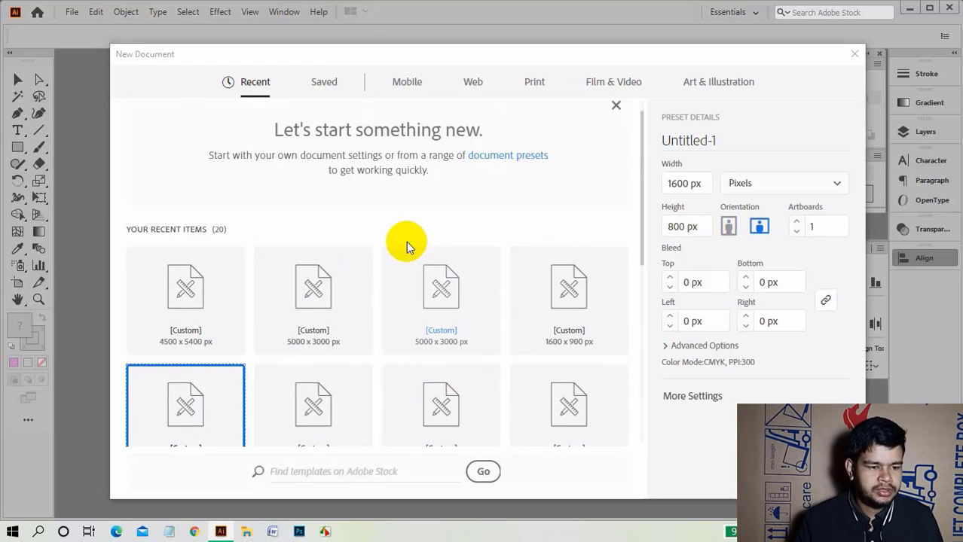
left_click(181, 341)
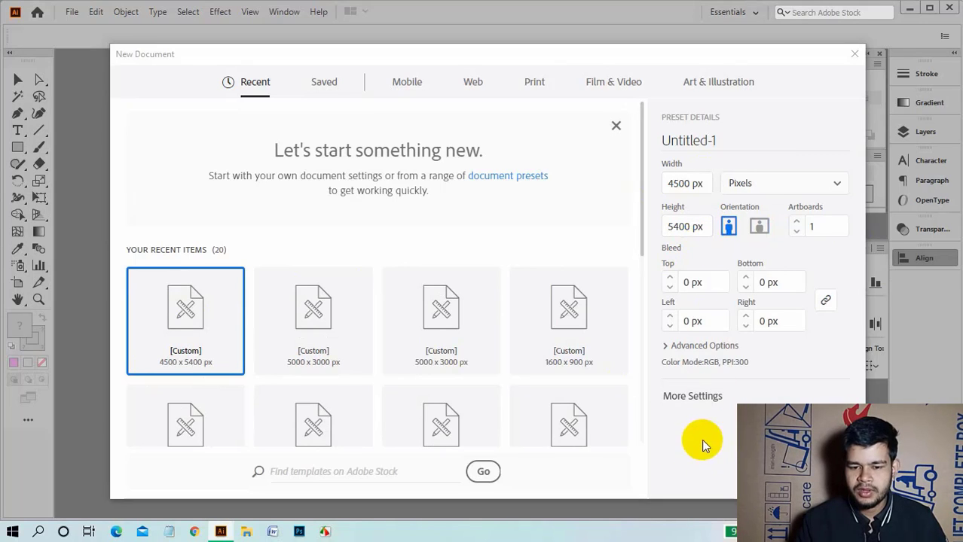
left_click(689, 348)
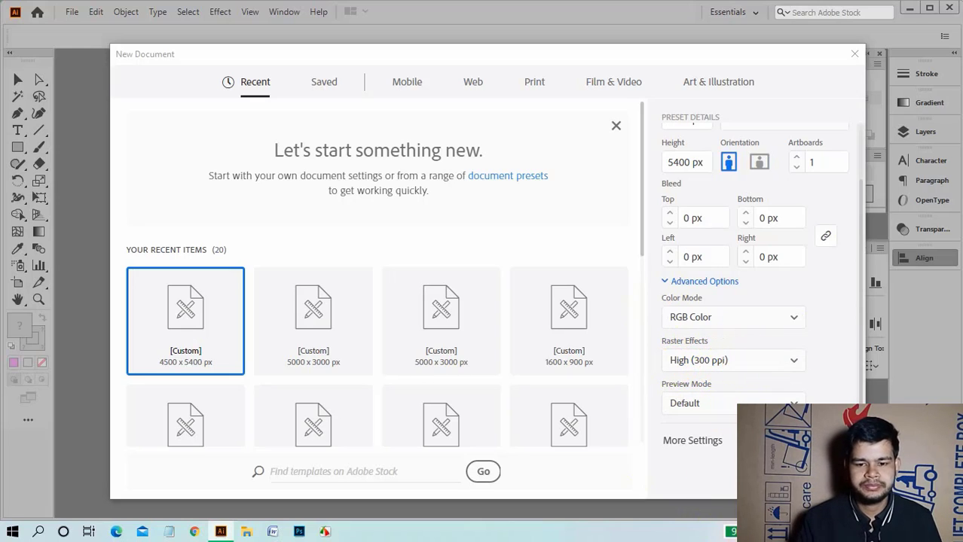
key("Return")
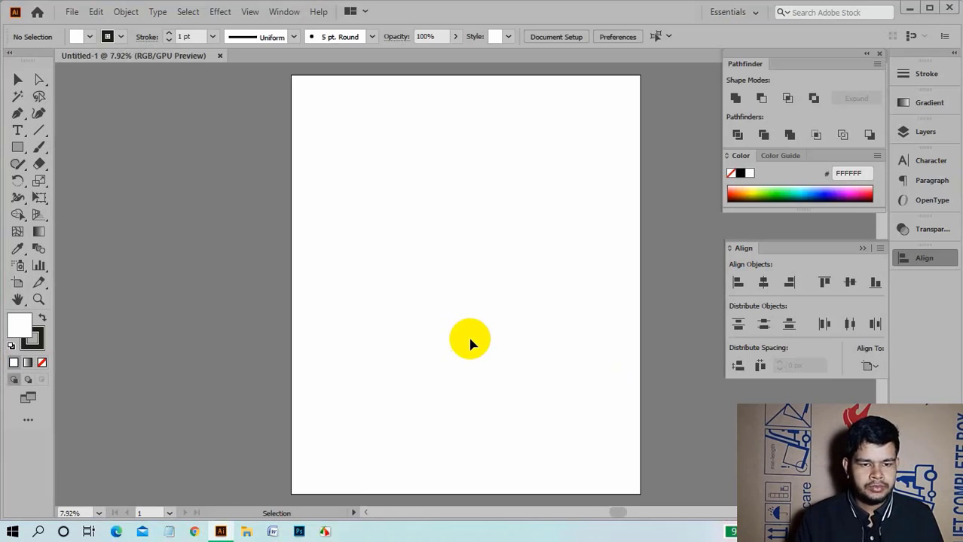
Choose the channel logo 2 image from the youtube logo folder to place.
key("alt")
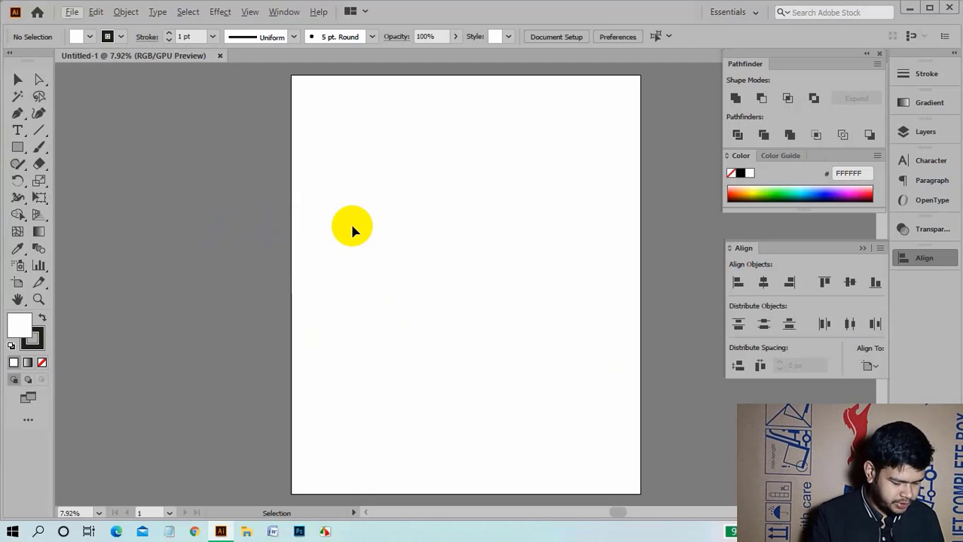
key("ctrl")
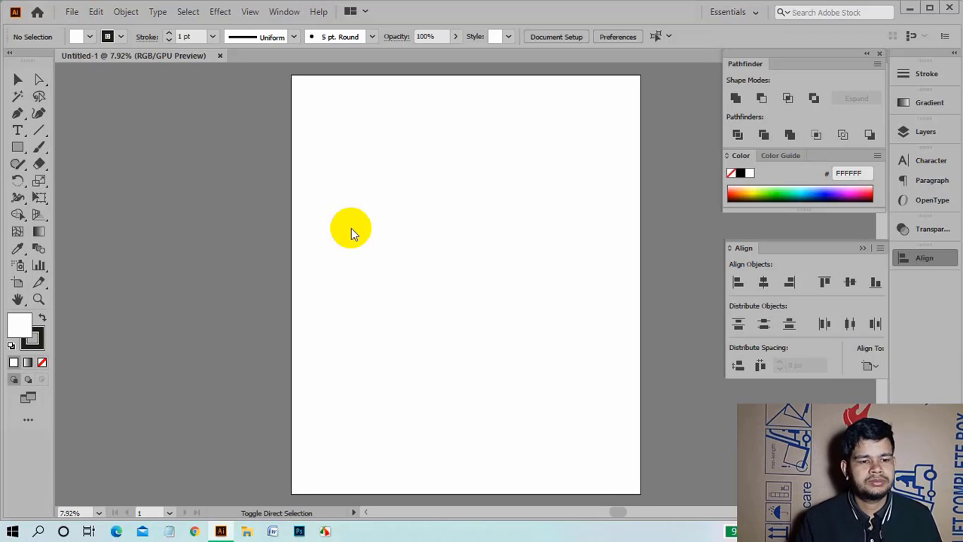
key("ctrl+shift+p")
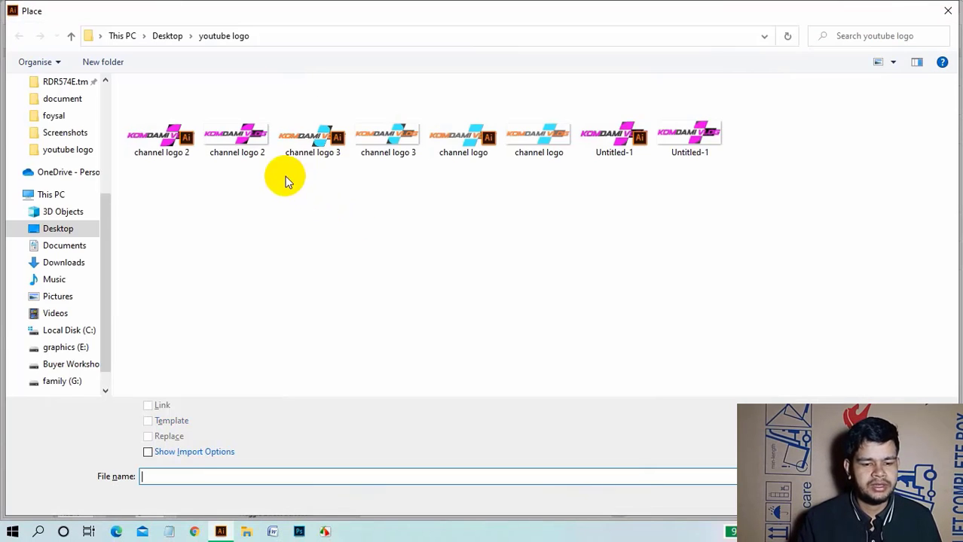
left_click(235, 151)
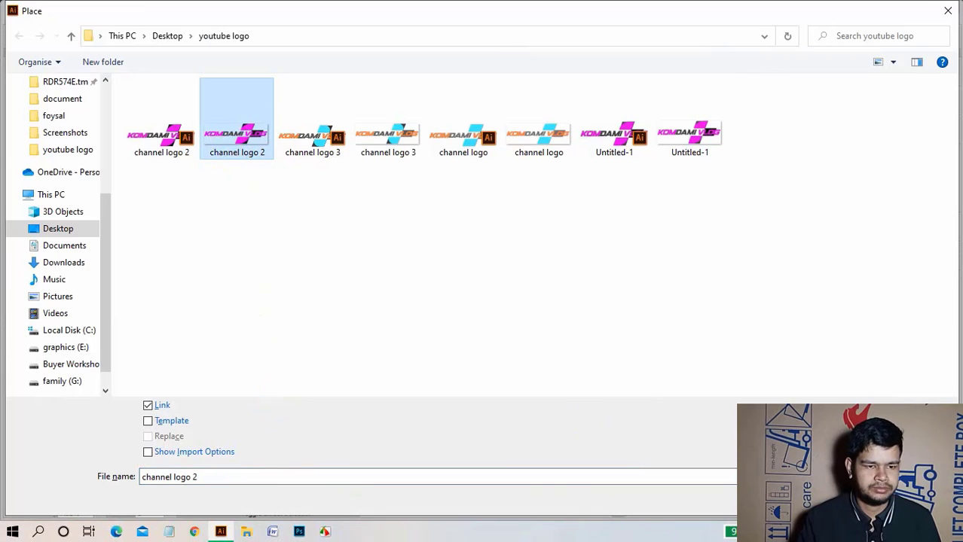
key("Return")
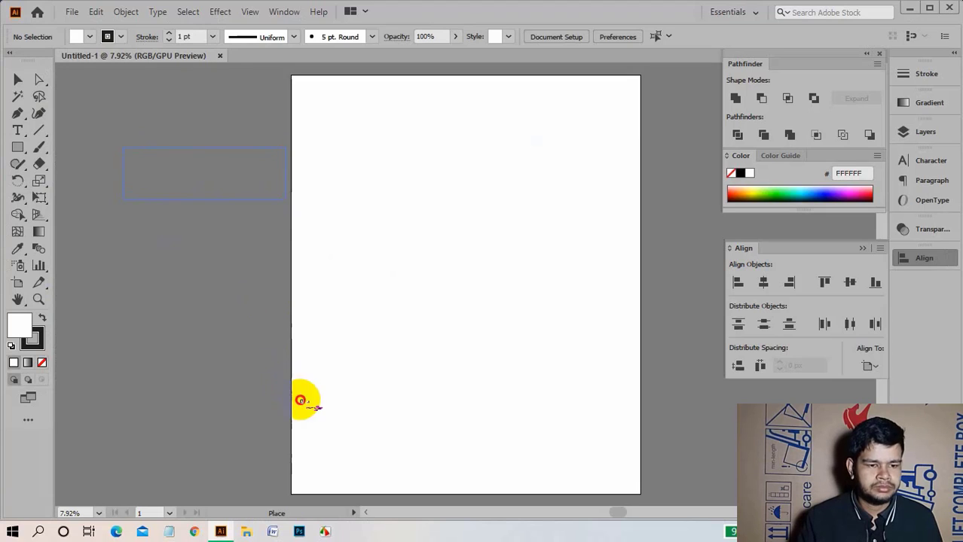
Place the logo image, embed it, and move it off the artboard's left edge.
left_click_drag(237, 301, 385, 453)
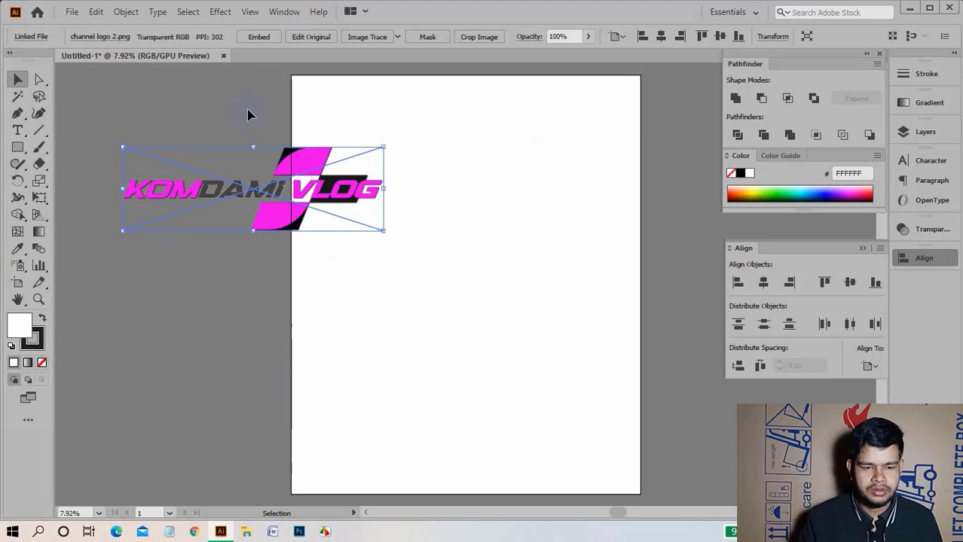
left_click_drag(300, 165, 512, 223)
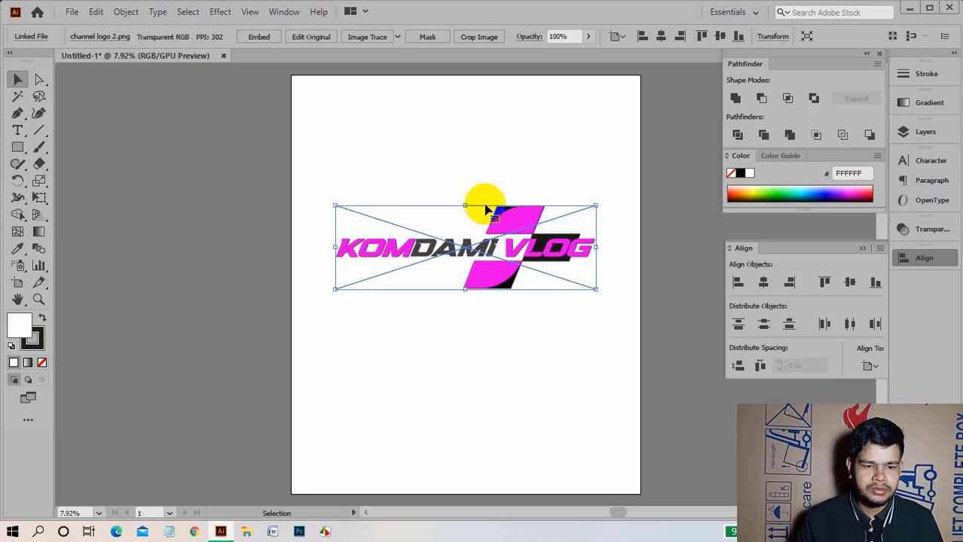
left_click(257, 37)
left_click(520, 227)
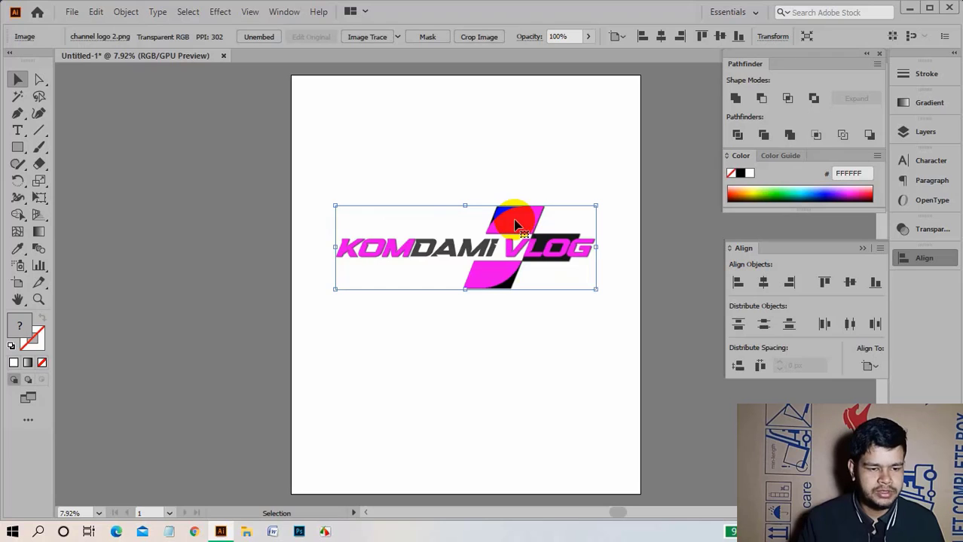
mouse_move(525, 228)
left_mouse_down()
mouse_move(295, 173)
mouse_move(272, 206)
mouse_move(259, 205)
left_mouse_up()
left_click(352, 296)
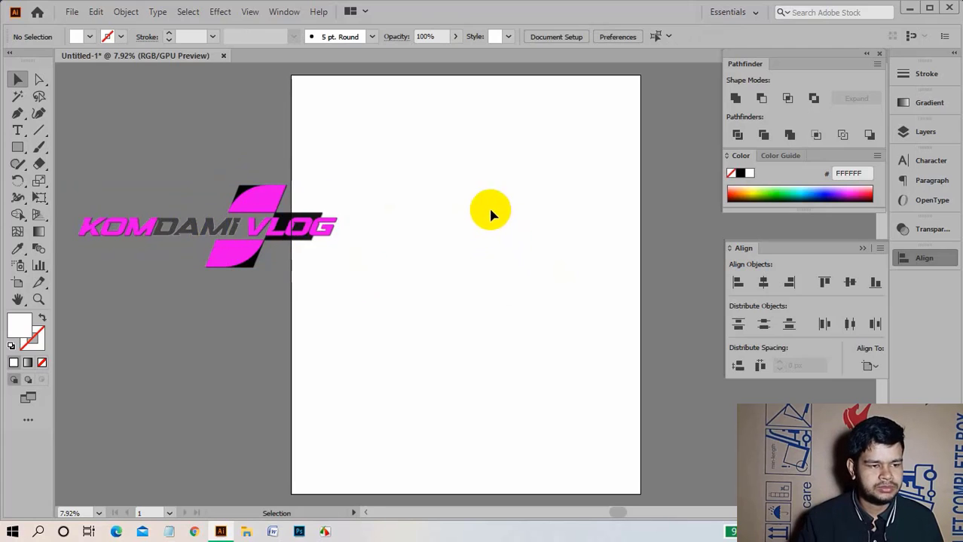
Add a placeholder text object, enlarge it and move it near the artboard top.
left_click(19, 131)
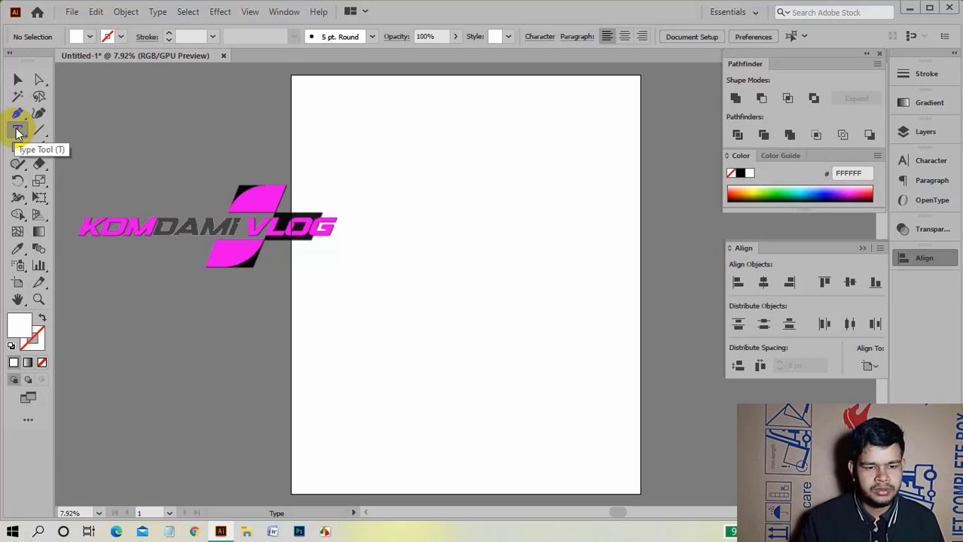
left_click(390, 186)
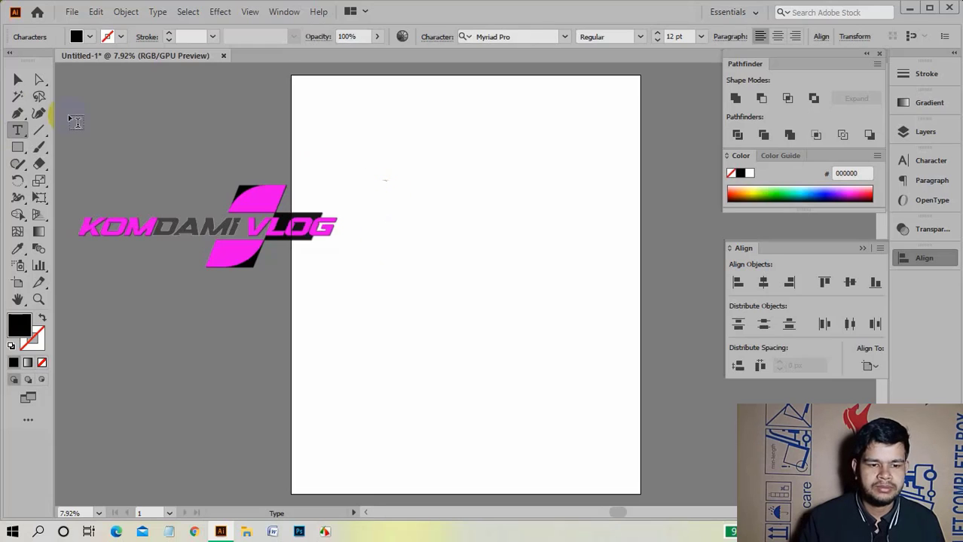
left_click(20, 81)
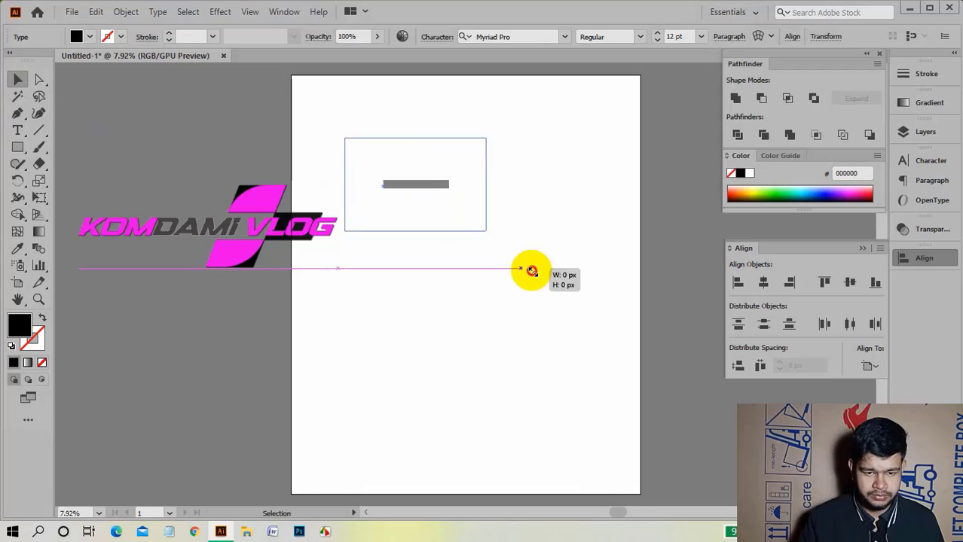
mouse_move(488, 194)
left_mouse_down()
mouse_move(559, 256)
mouse_move(591, 232)
left_mouse_up()
left_click_drag(477, 209, 429, 143)
Replace the placeholder with KOMDAMI and shift it to the left.
double_click(558, 154)
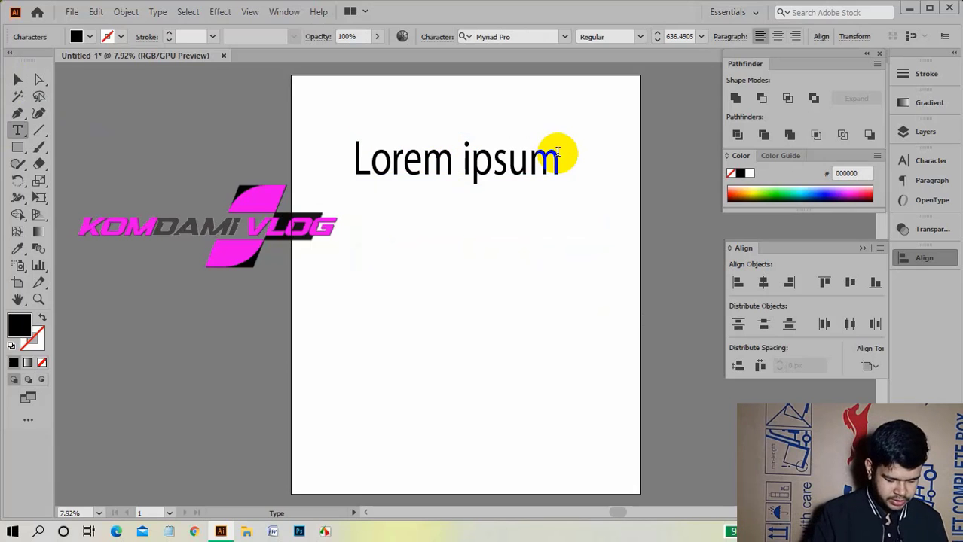
left_click_drag(557, 155, 343, 156)
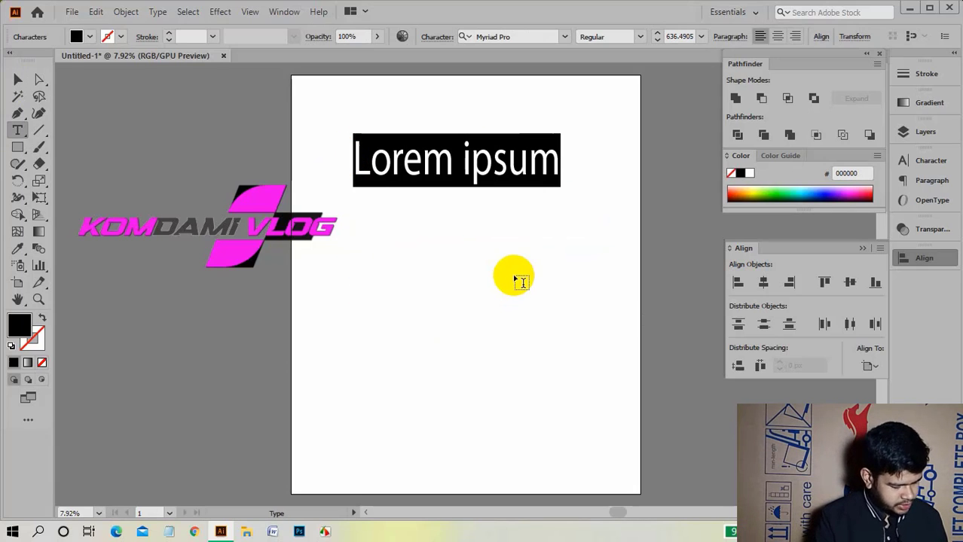
key("BackSpace")
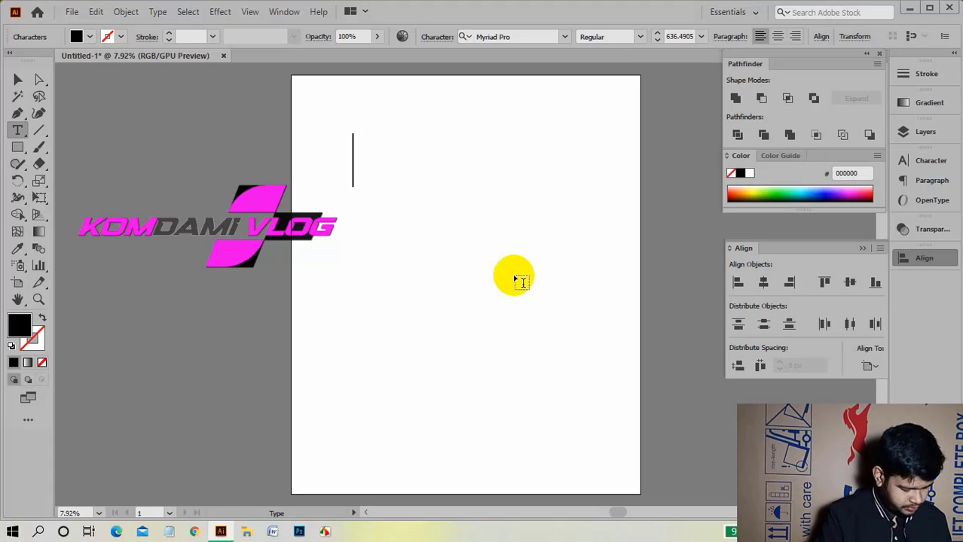
type("K")
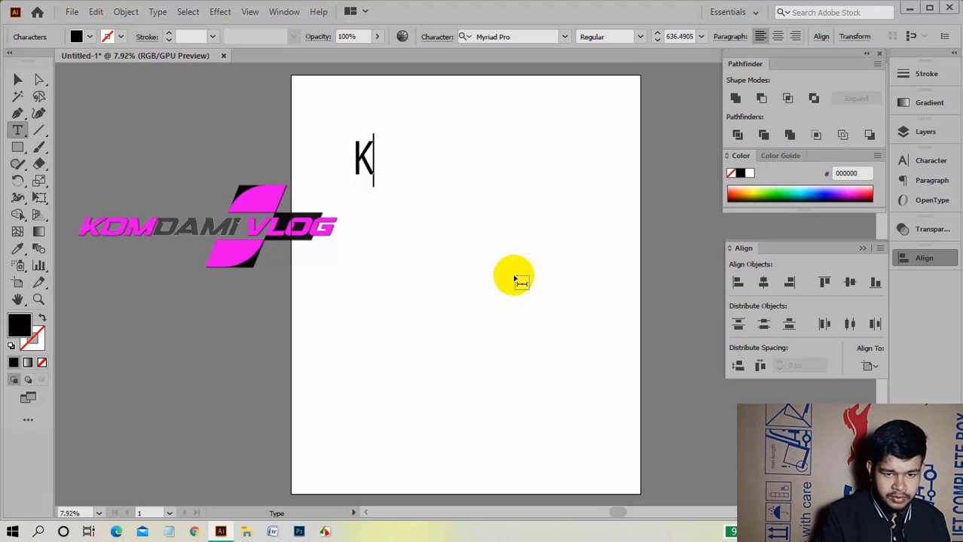
type("OMD")
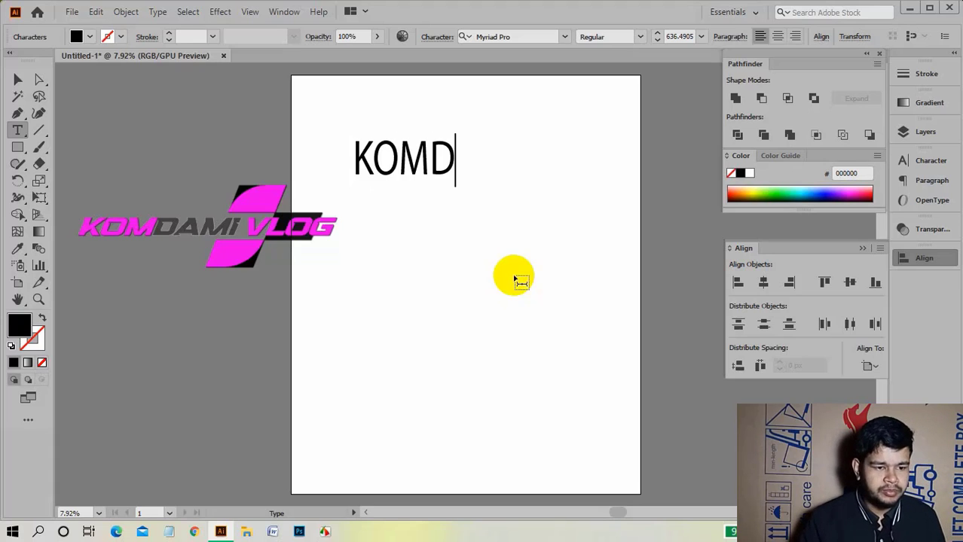
type("AMI")
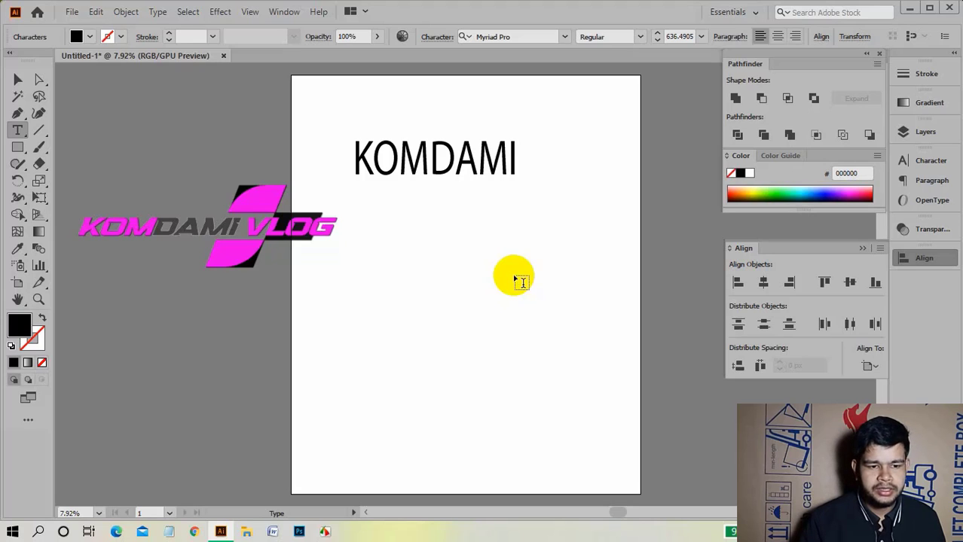
left_click(17, 79)
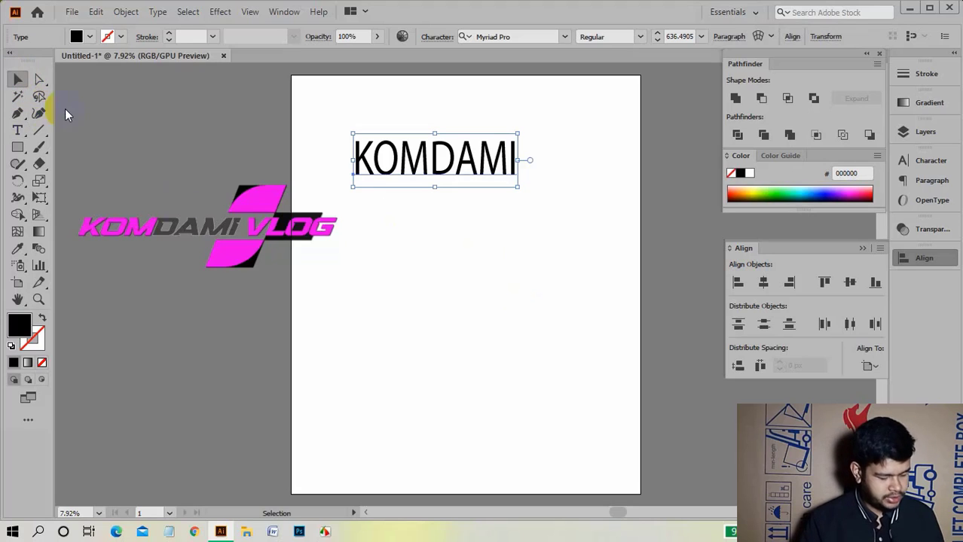
left_click_drag(462, 145, 421, 150)
left_click_drag(414, 152, 410, 156)
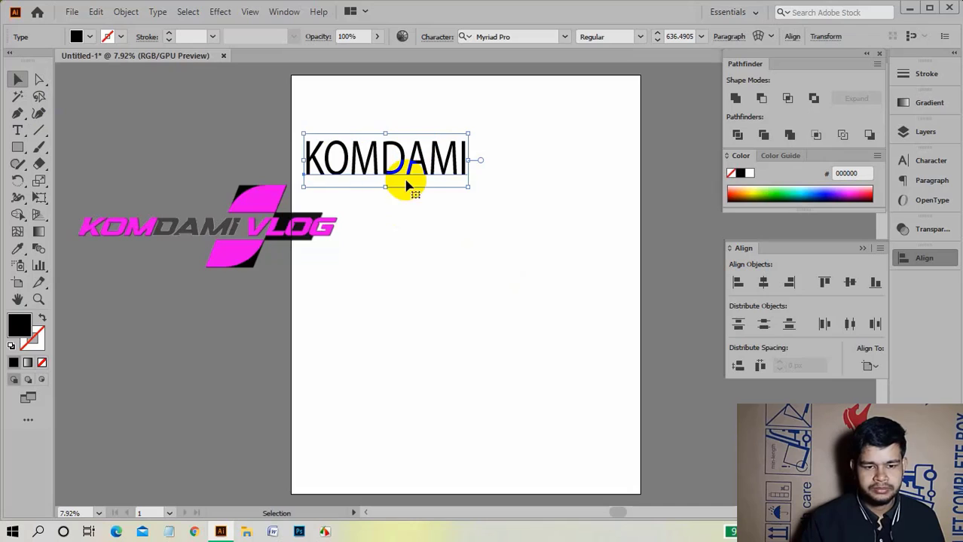
Add a second text at 77 pt with KOMDAMI's style copied, below KOMDAMI.
left_click(525, 164)
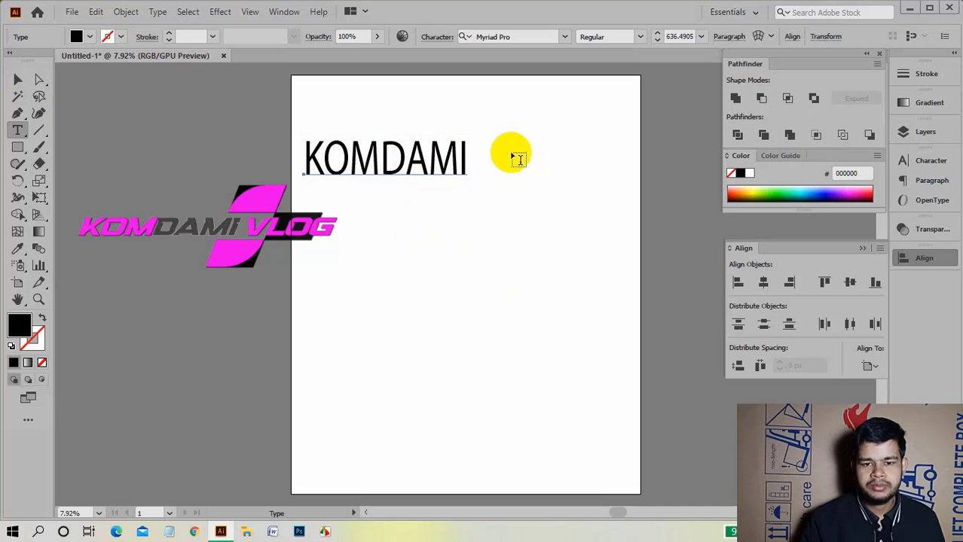
key("t")
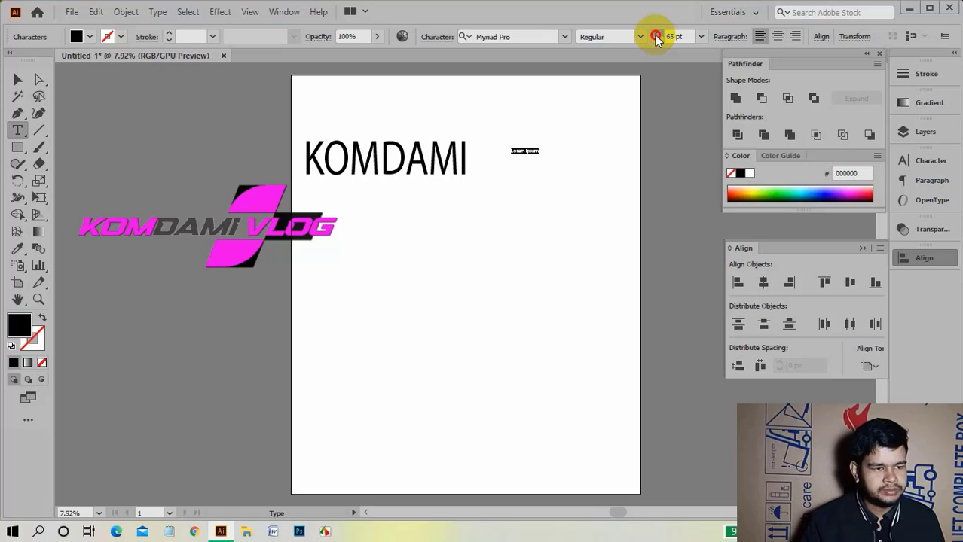
left_click(656, 34)
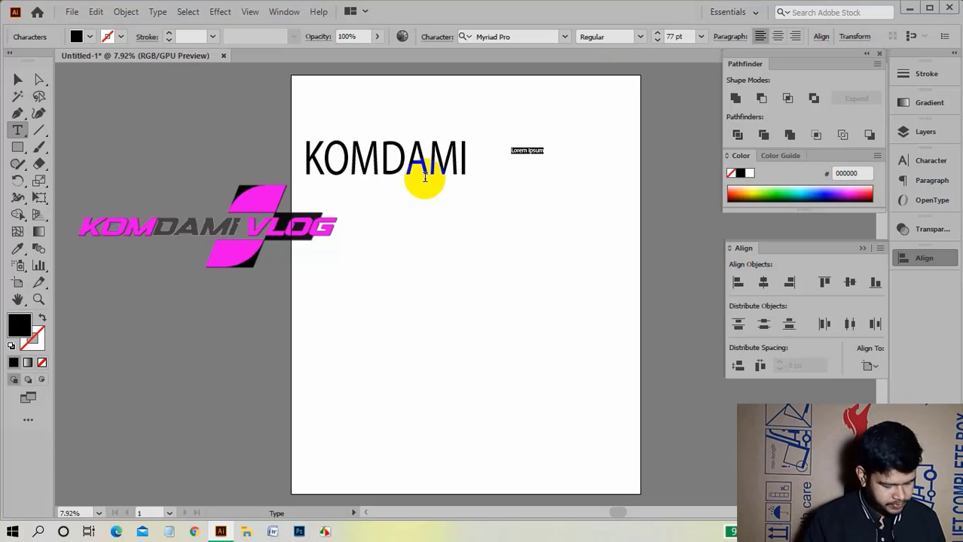
left_click(15, 82)
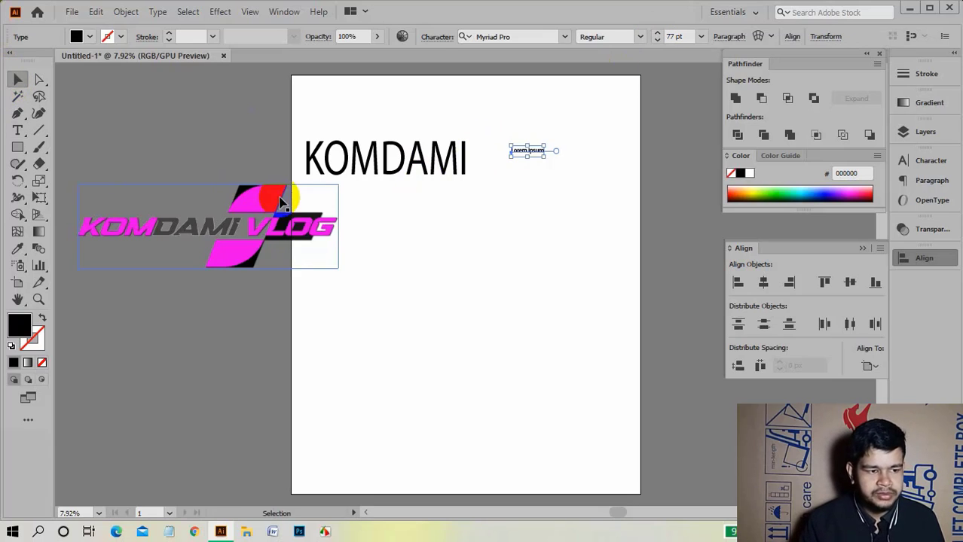
key("i")
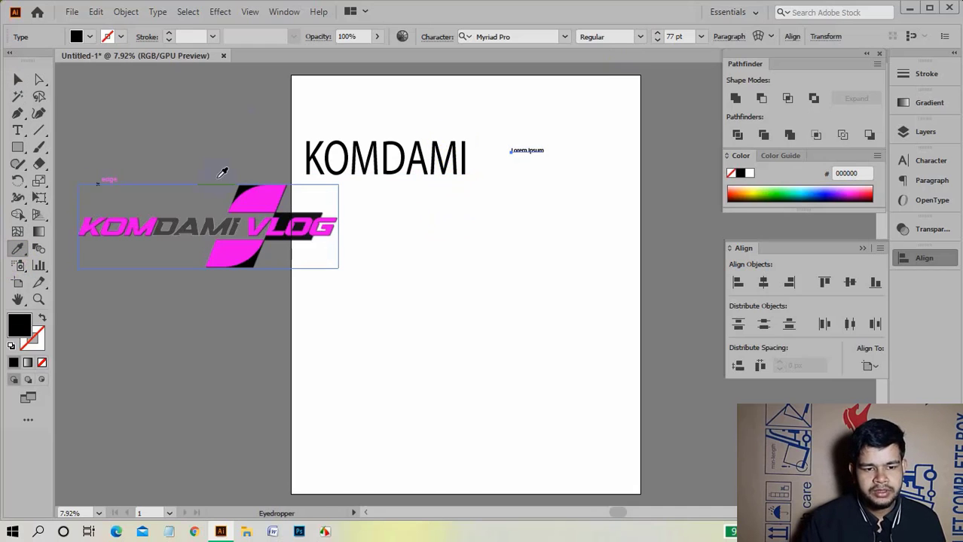
left_click(393, 161)
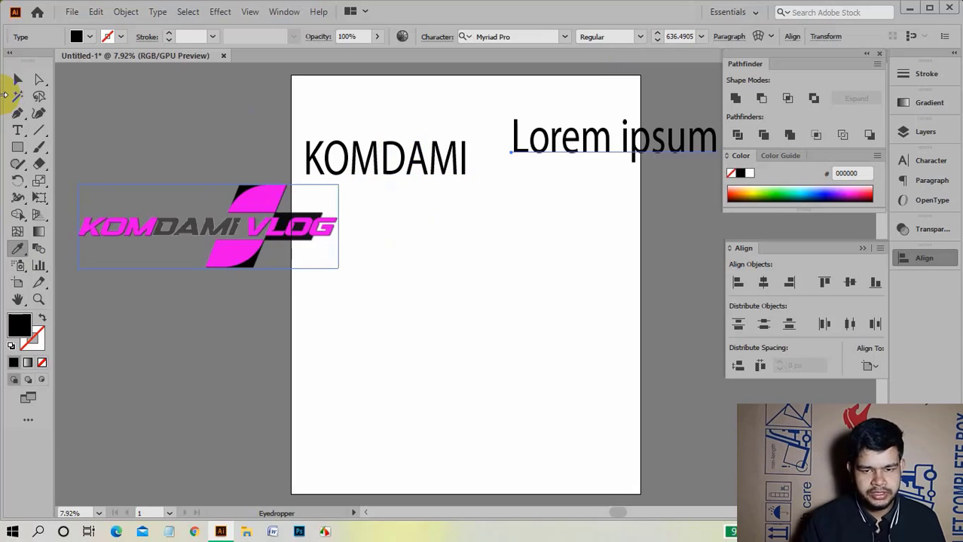
left_click(17, 81)
left_click_drag(591, 136, 465, 221)
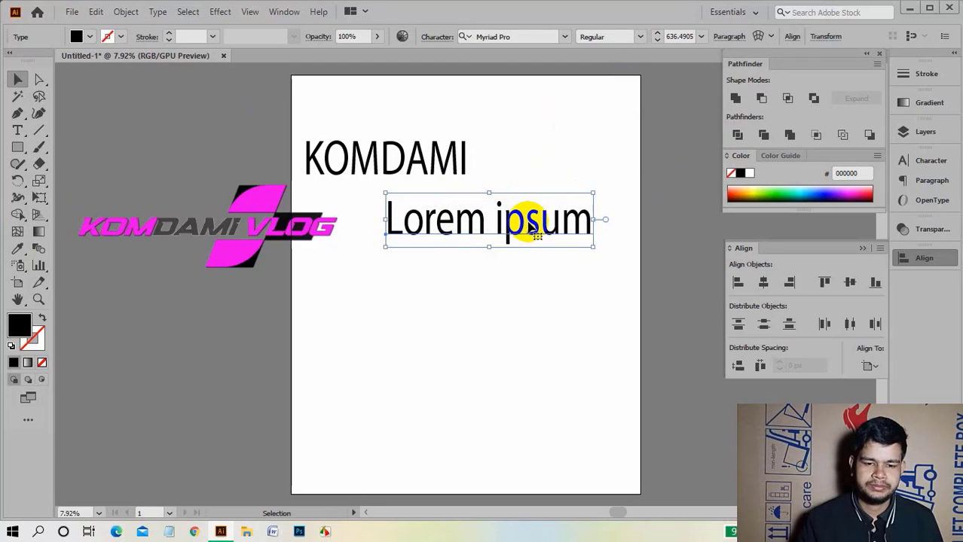
Retype the second text as VLOG, move it beside KOMDAMI, and select both words.
double_click(589, 220)
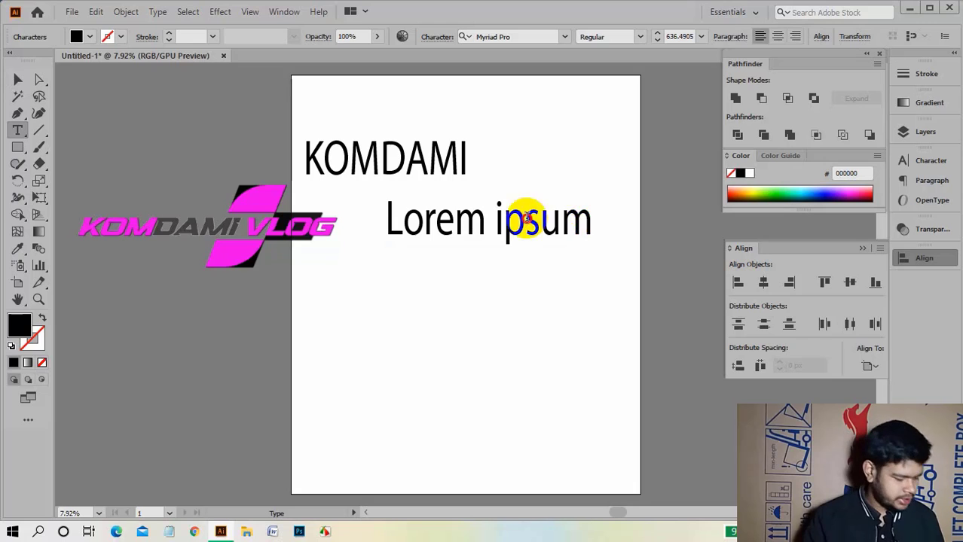
left_click_drag(589, 218, 360, 218)
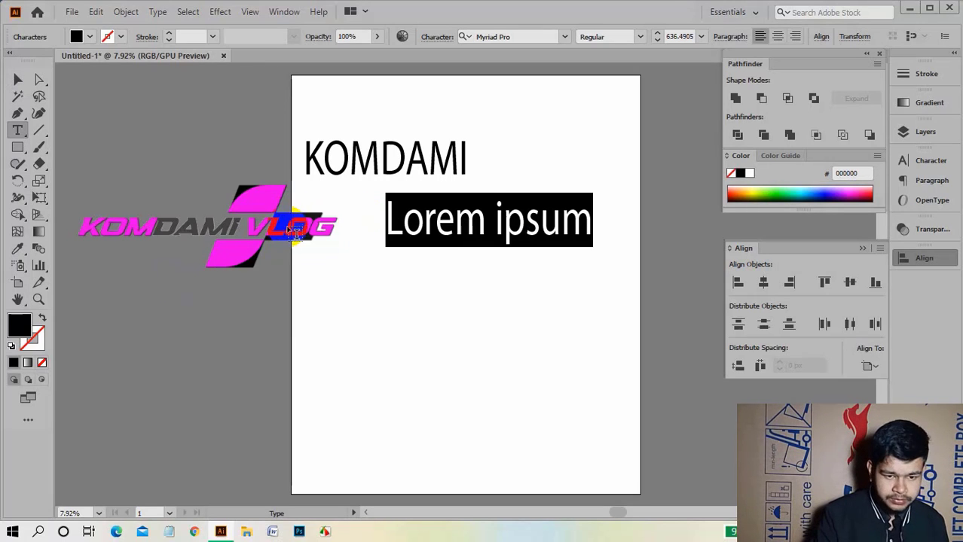
left_click(380, 442)
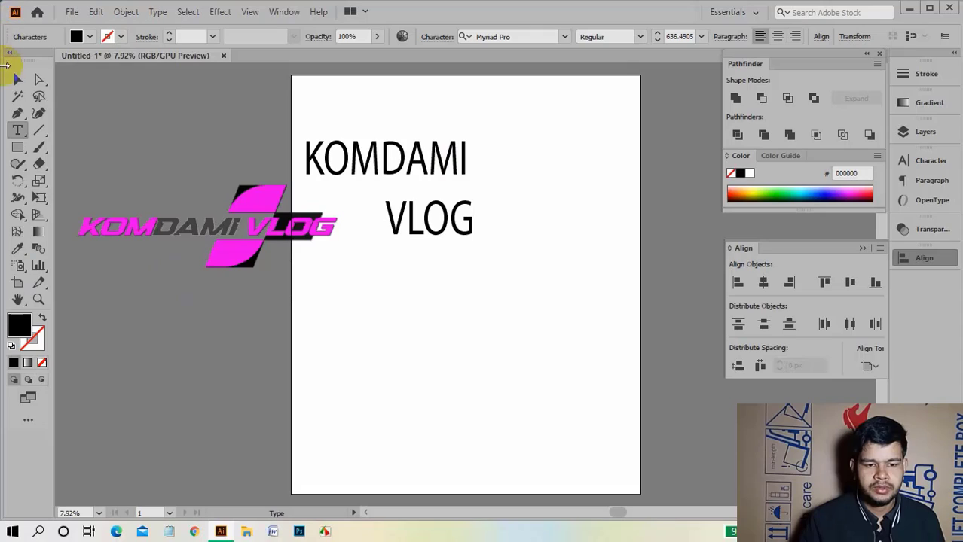
left_click(18, 79)
left_click(456, 218)
mouse_move(433, 212)
left_mouse_down()
mouse_move(525, 151)
mouse_move(540, 152)
left_mouse_up()
left_click(515, 230)
mouse_move(423, 119)
left_mouse_down()
mouse_move(536, 187)
mouse_move(528, 181)
mouse_move(522, 288)
left_mouse_up()
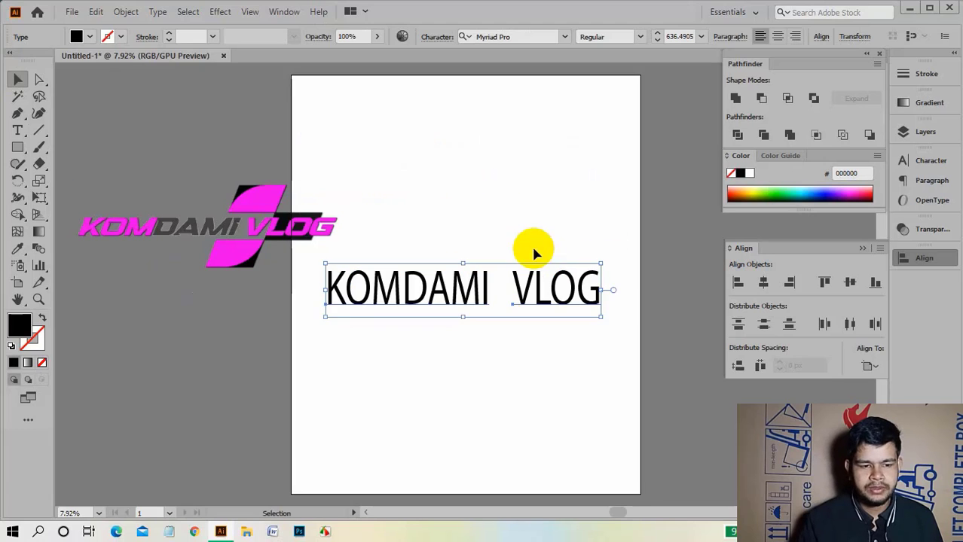
Set the KOMDAMI VLOG text in the Speed font.
left_click(529, 245)
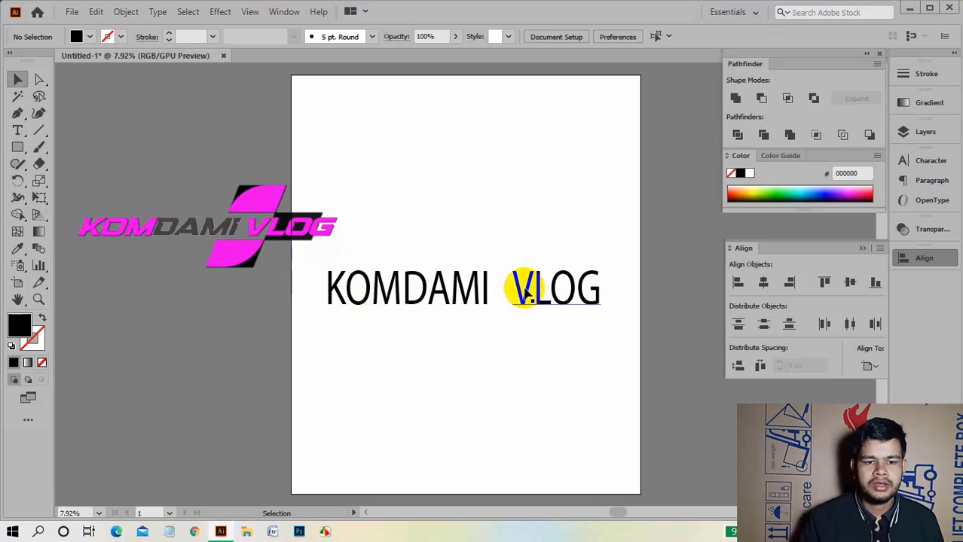
left_click_drag(429, 238, 567, 332)
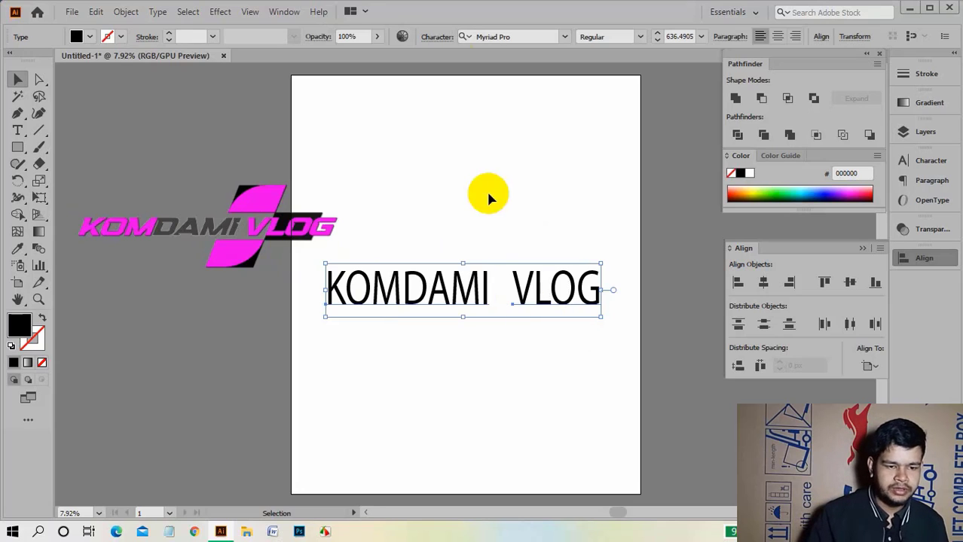
left_click(512, 36)
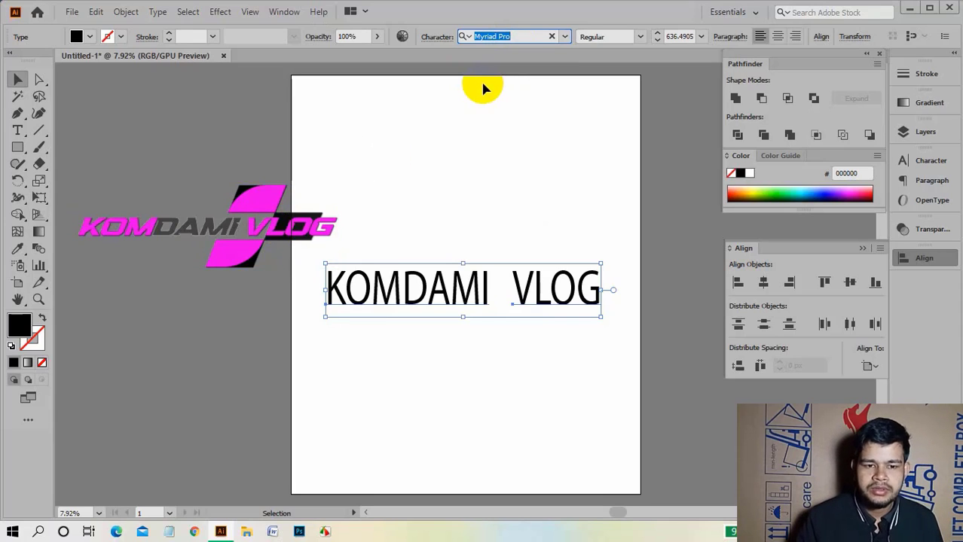
type("speed")
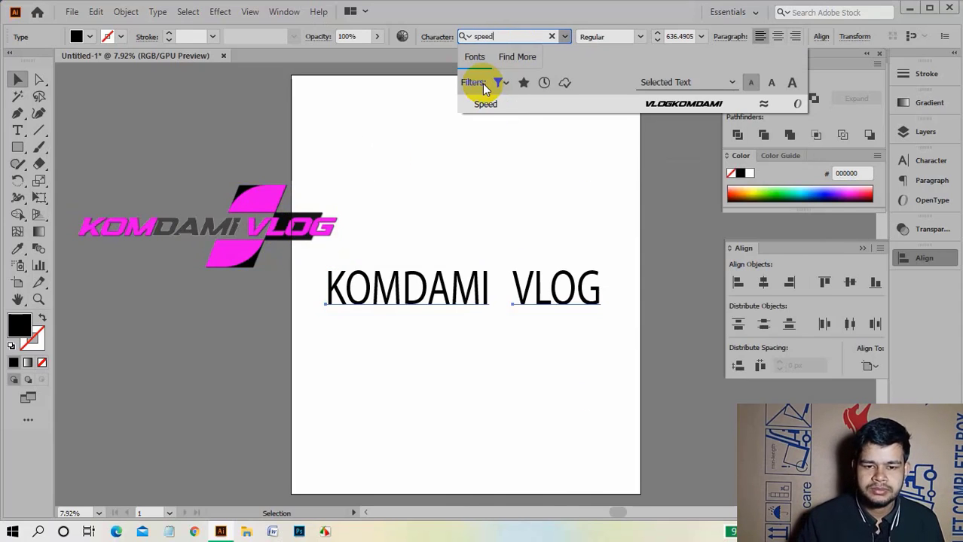
left_click(634, 101)
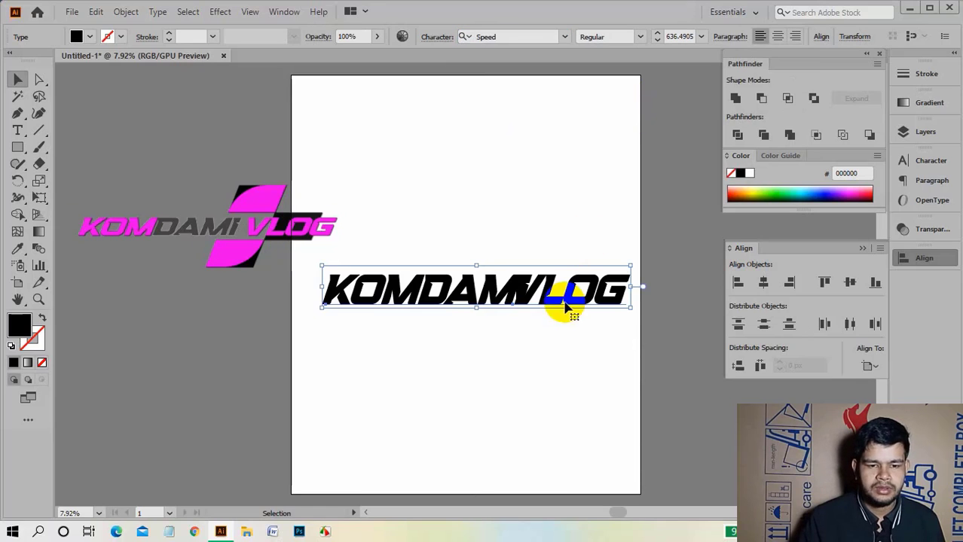
Move the logo text near the artboard top and shrink it slightly.
left_click_drag(449, 298, 442, 184)
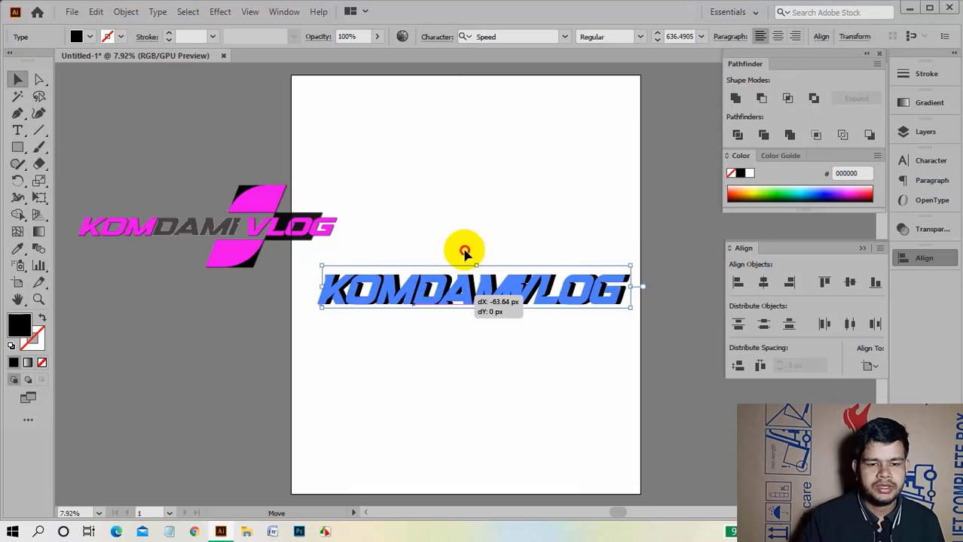
left_click(440, 286)
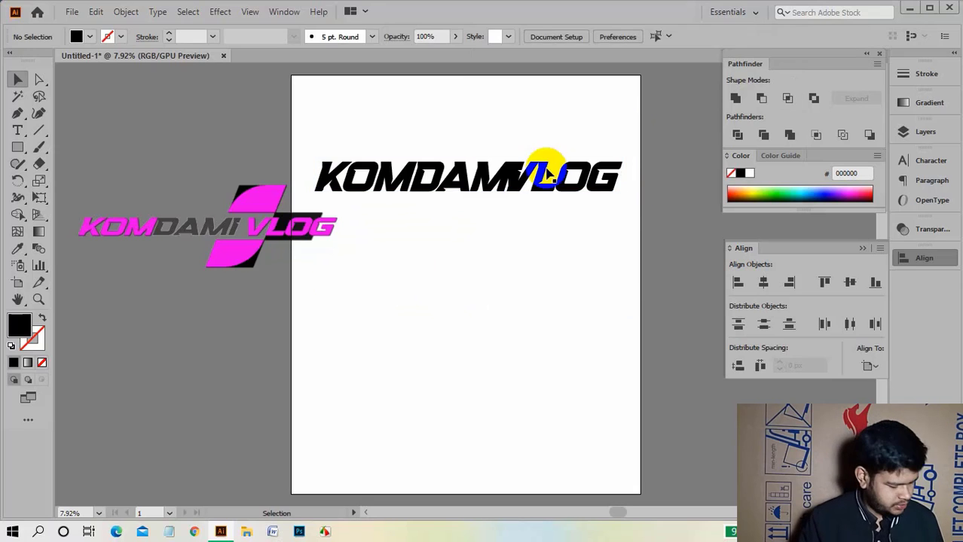
left_click(498, 172)
left_click(471, 138)
left_click(473, 175)
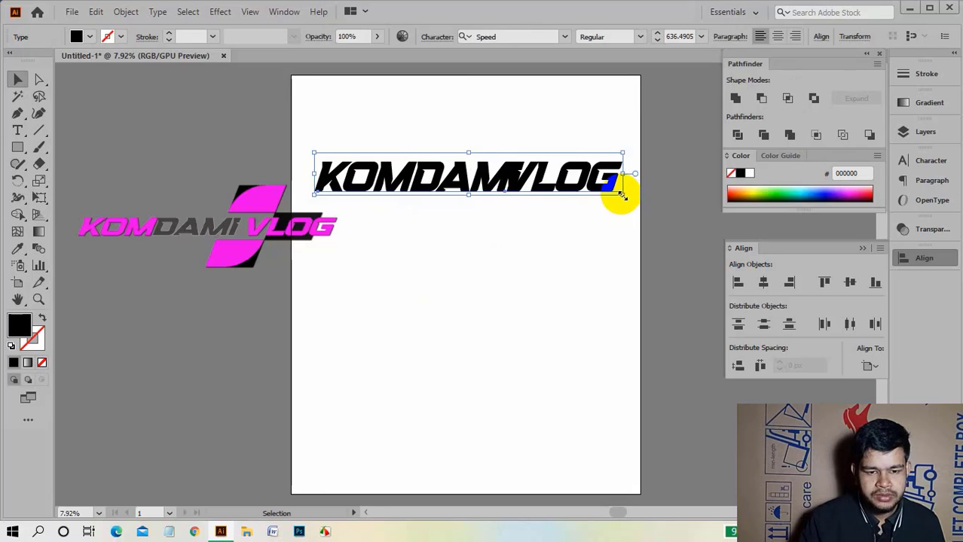
left_click_drag(622, 196, 612, 193)
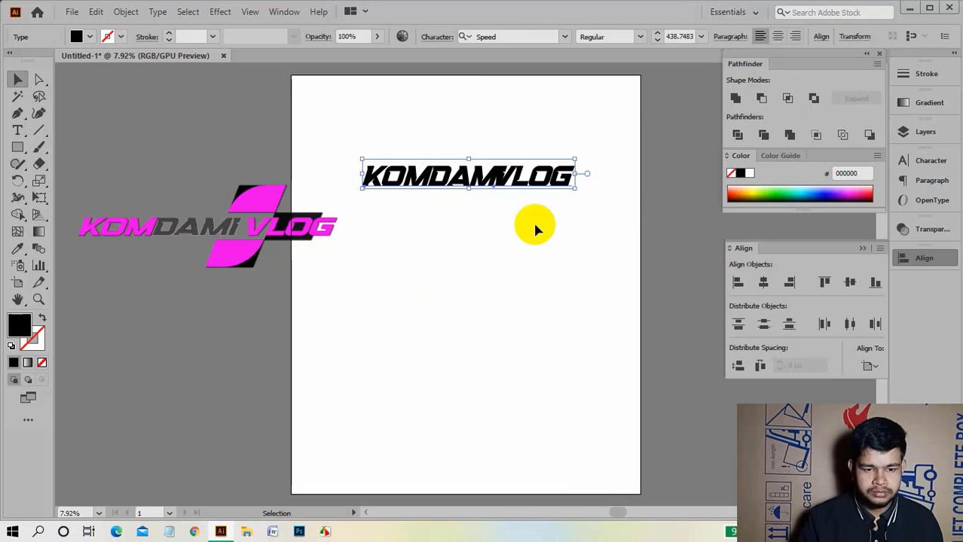
left_click(531, 220)
Shift VLOG right to widen its gap from KOMDAMI.
left_click(527, 190)
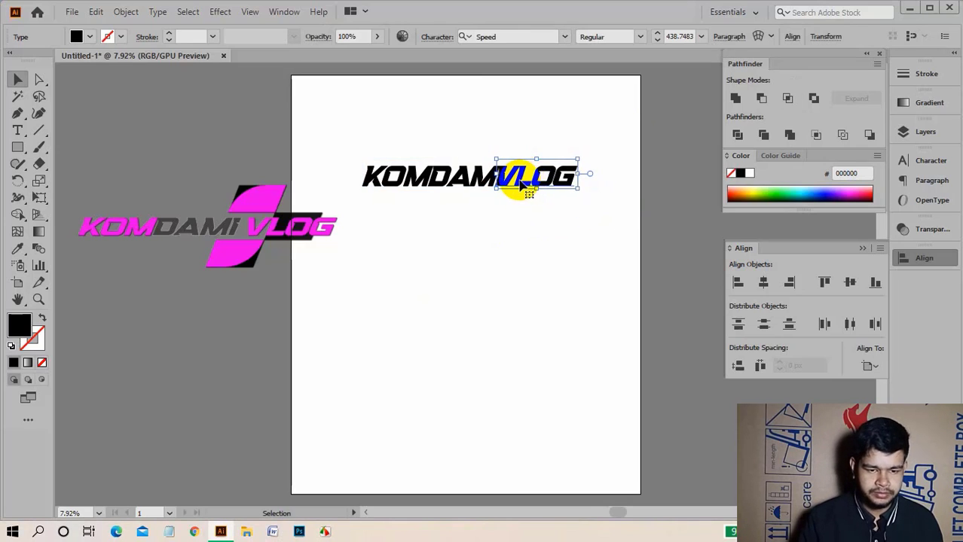
left_click_drag(529, 189, 534, 191)
key("Right")
key("Right")
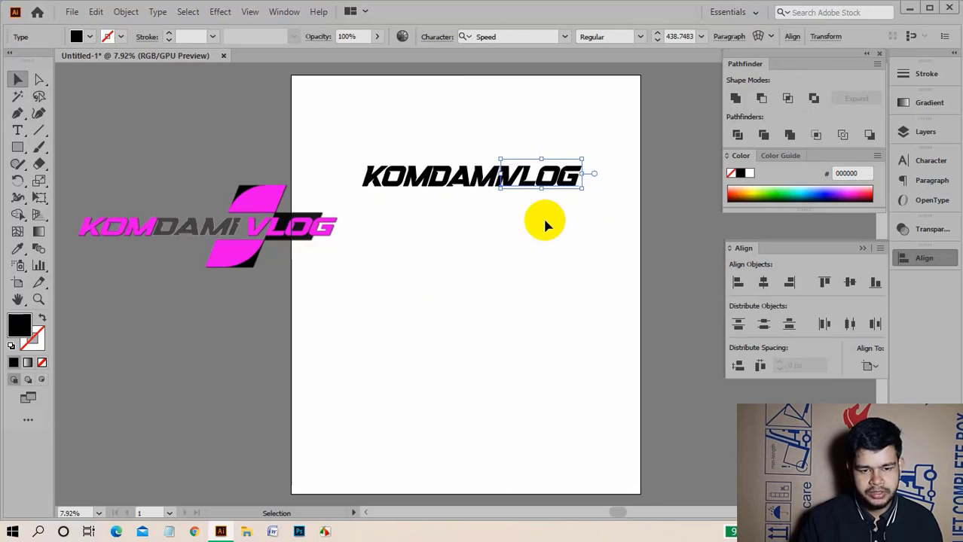
key("Right")
key("Right")
key("Right")
key("Right")
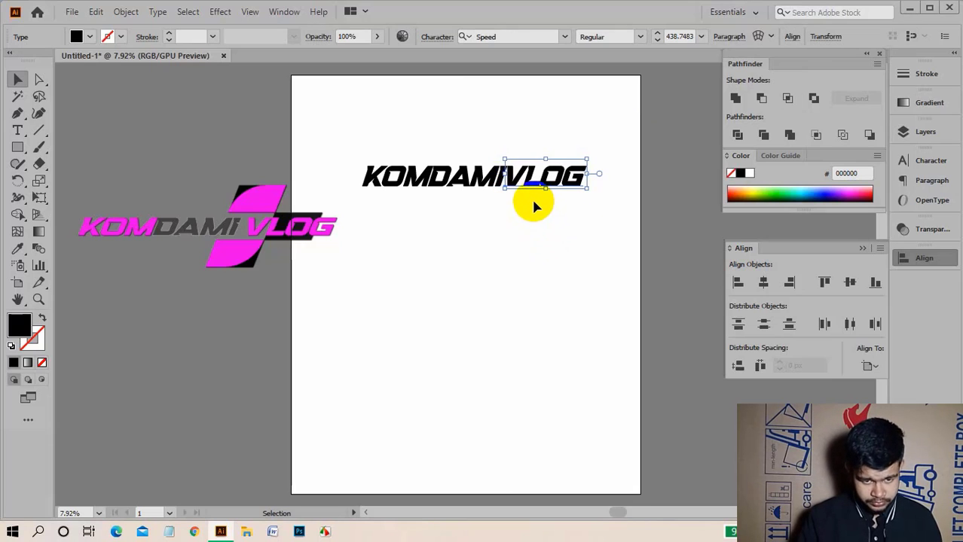
key("Right")
key("Right")
key("Right")
key("Right")
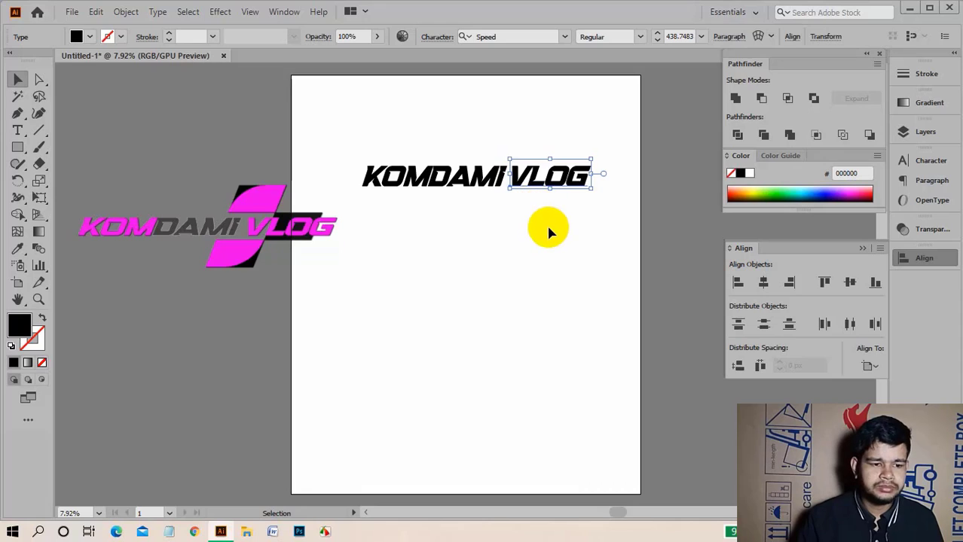
key("Right")
left_click(547, 238)
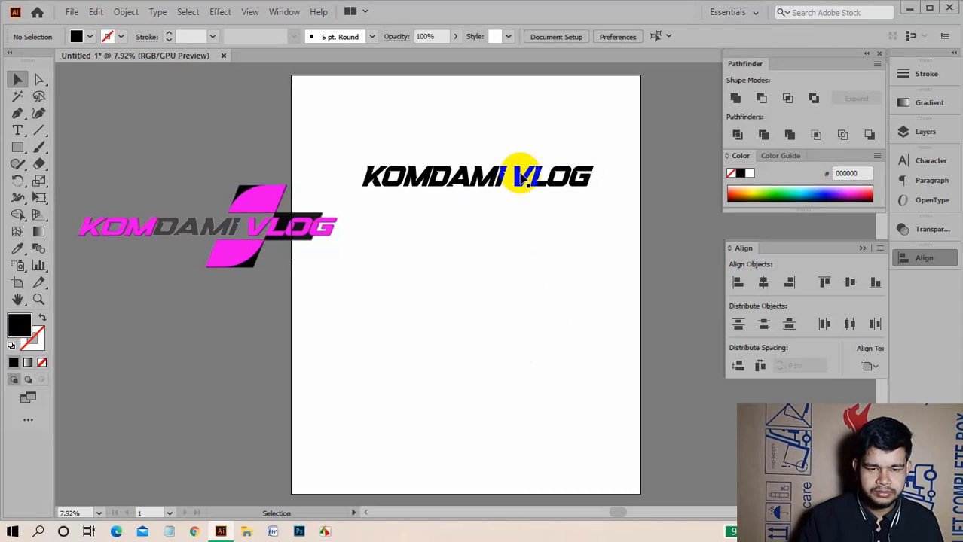
Enlarge and reposition the whole KOMDAMI VLOG text.
mouse_move(451, 138)
left_mouse_down()
mouse_move(552, 204)
mouse_move(619, 201)
left_mouse_up()
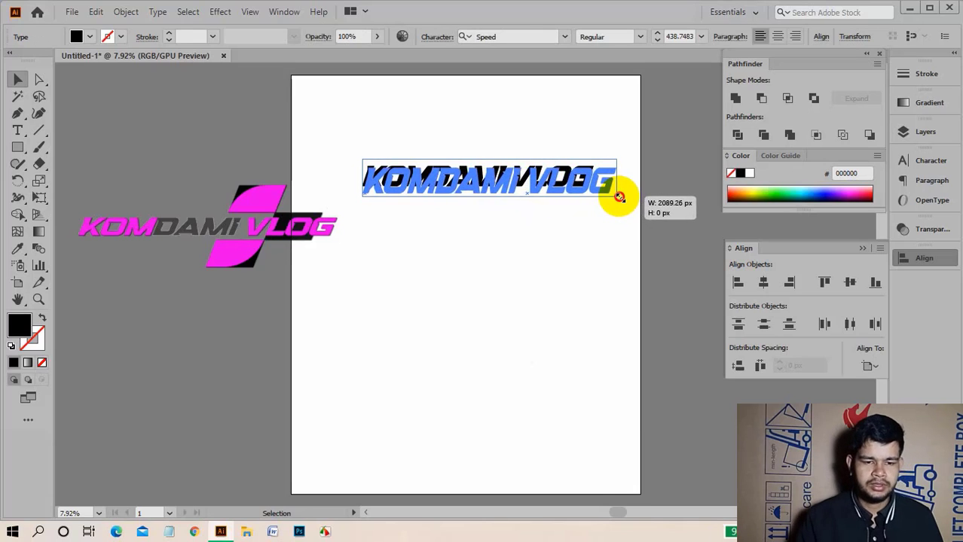
left_click_drag(544, 183, 535, 174)
left_click(516, 256)
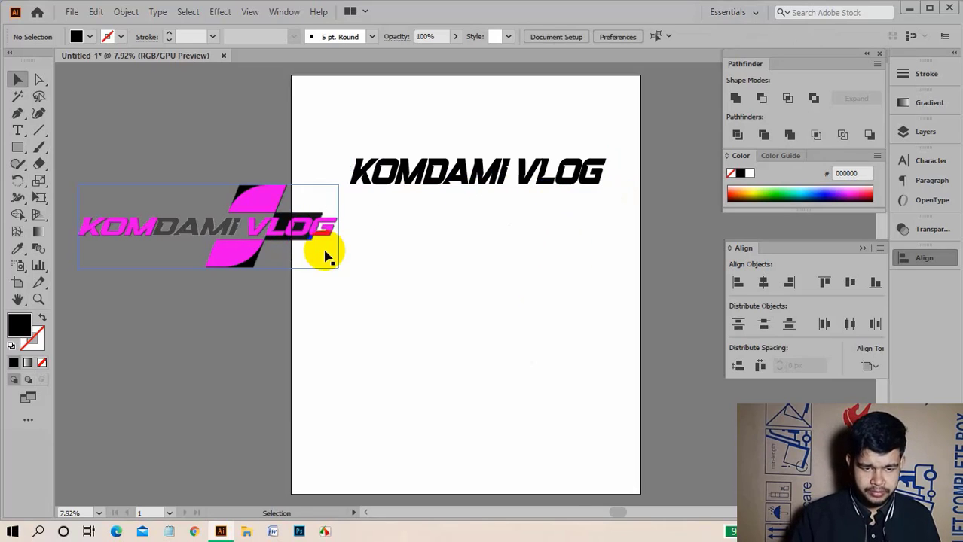
Draw a rectangle covering the word VLOG.
left_click(18, 147)
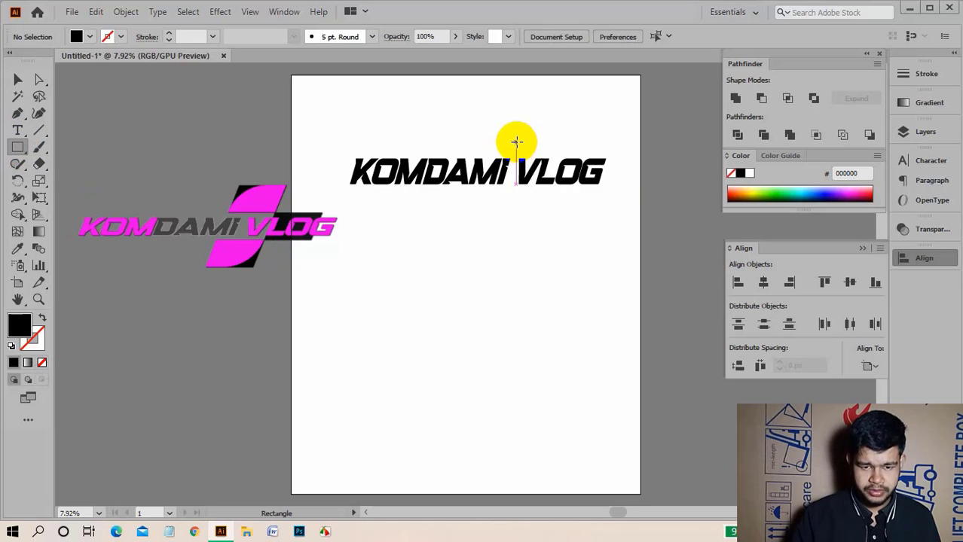
left_click_drag(518, 149, 603, 191)
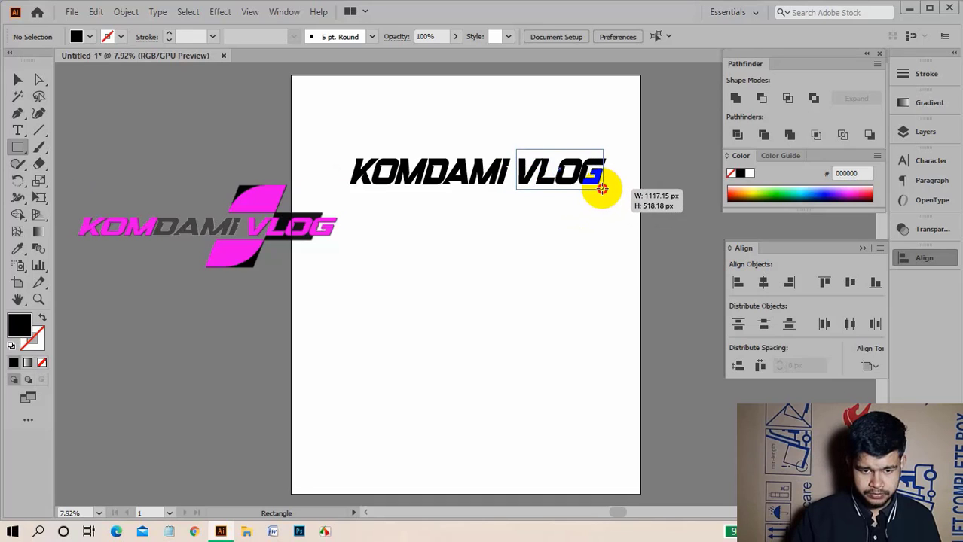
left_click_drag(603, 190, 608, 193)
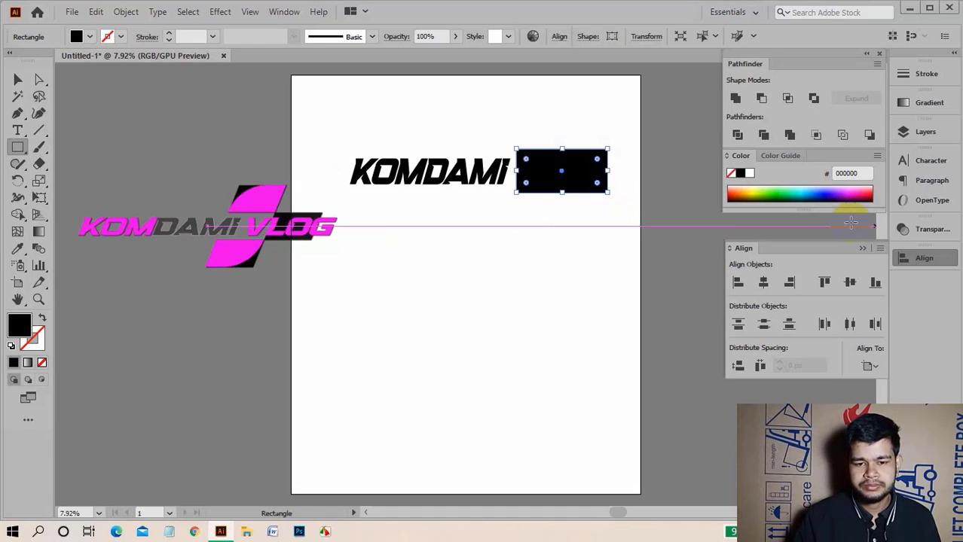
left_click(565, 189)
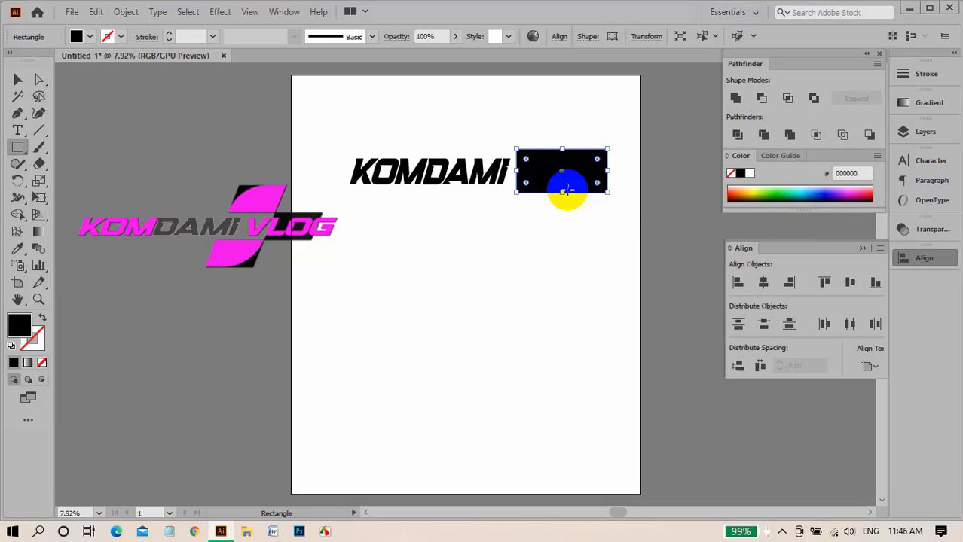
Fill the rectangle orange and send it behind the VLOG text.
left_click(748, 189)
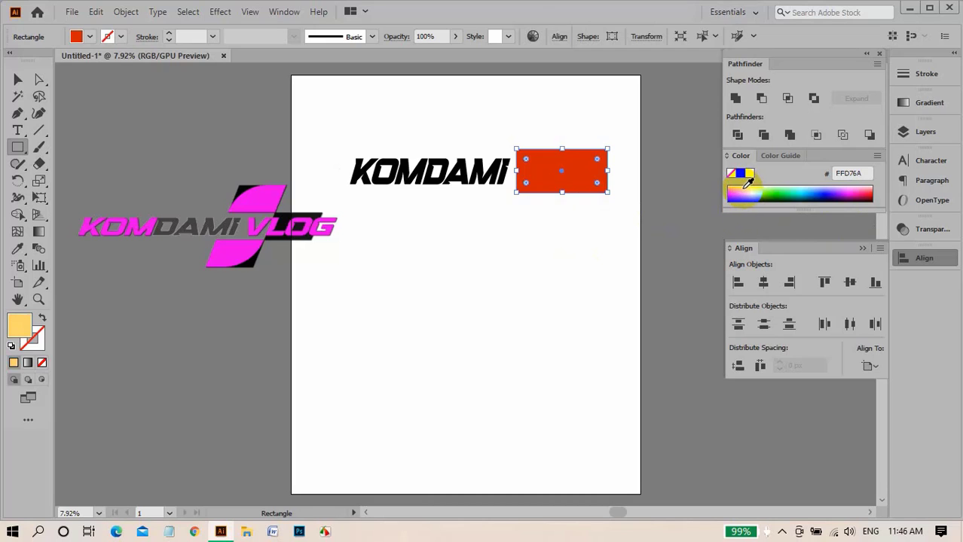
left_click(749, 183)
left_click(740, 194)
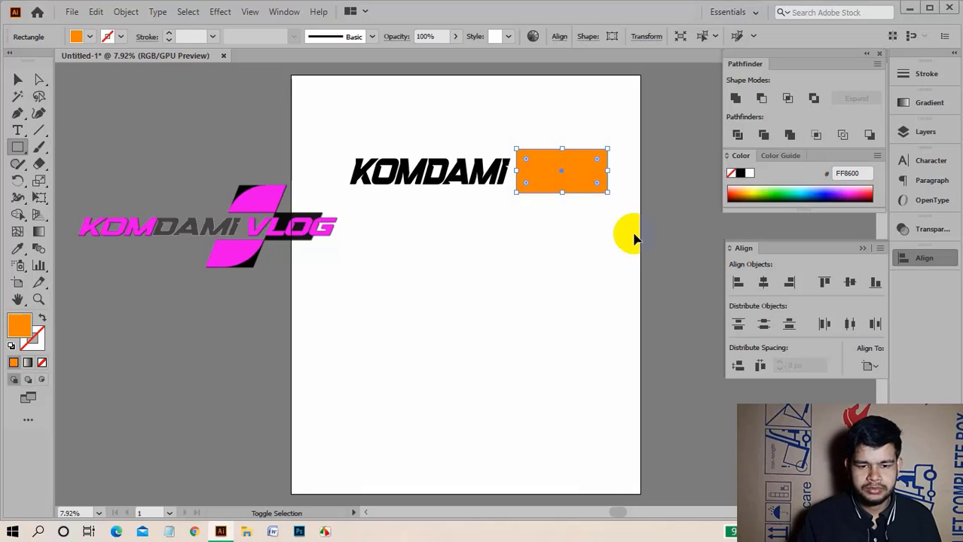
key("ctrl+shift+bracketleft")
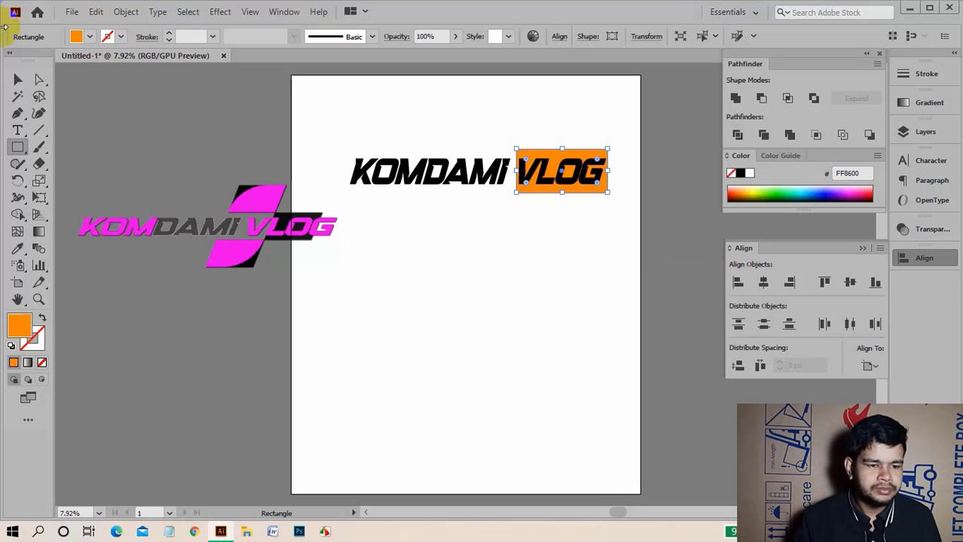
left_click(18, 79)
left_click(577, 208)
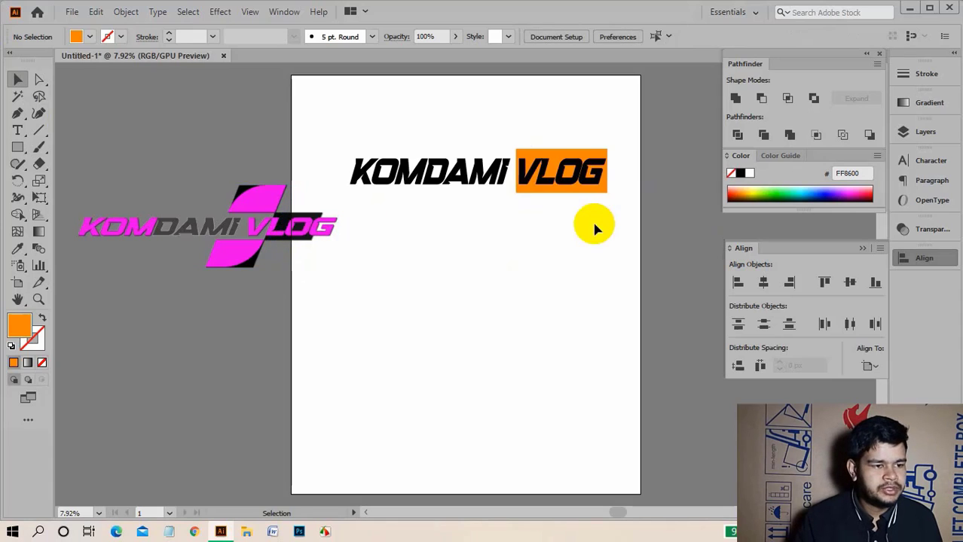
left_click(580, 198)
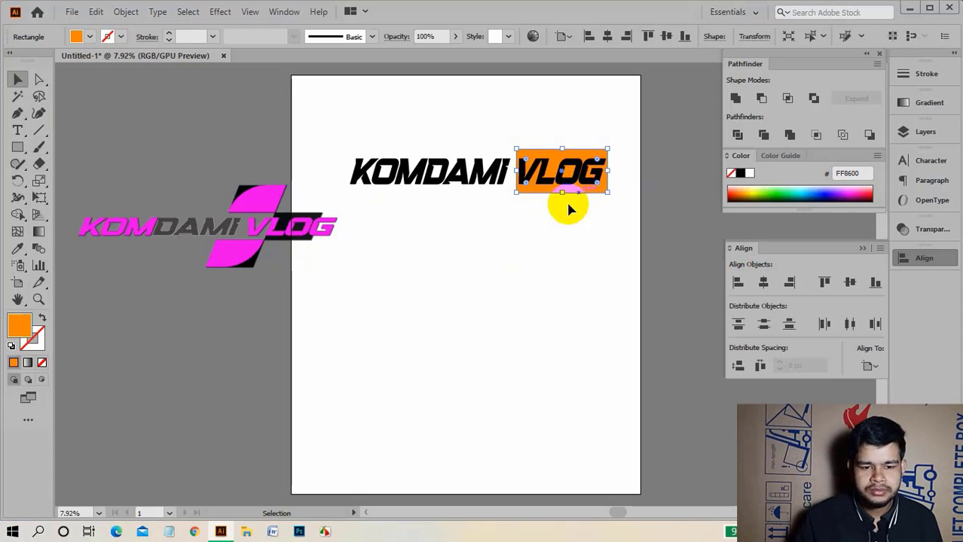
left_click(39, 79)
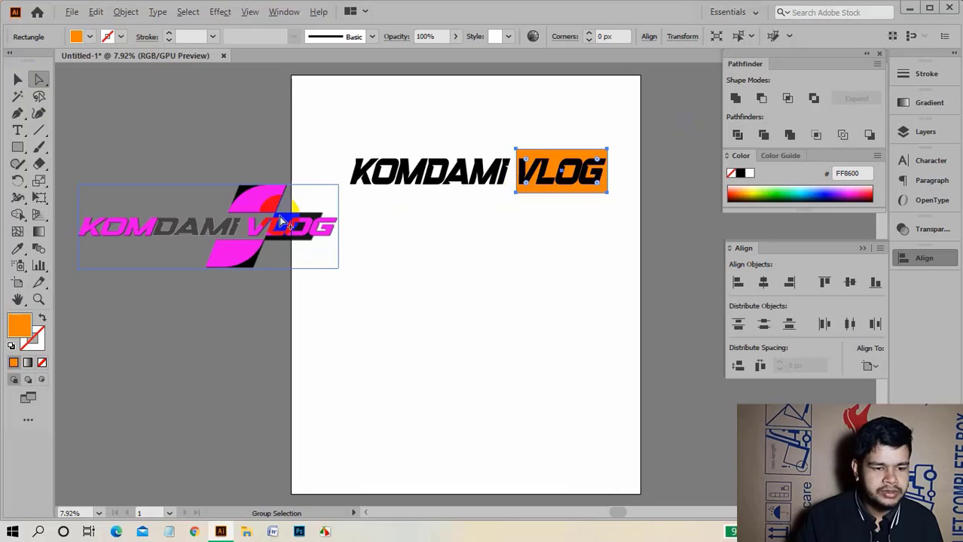
scroll(270, 224, "up", 2)
scroll(270, 225, "up", 2)
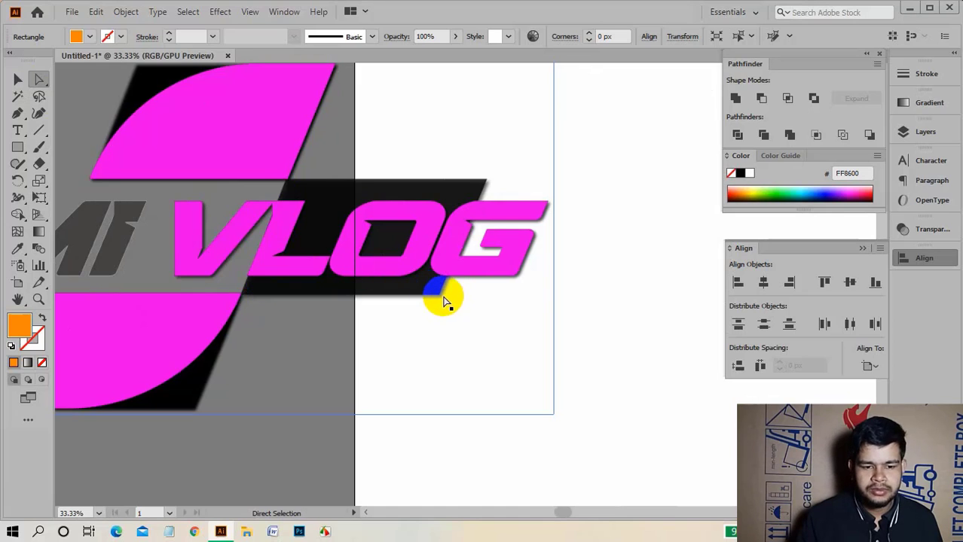
left_click(467, 235)
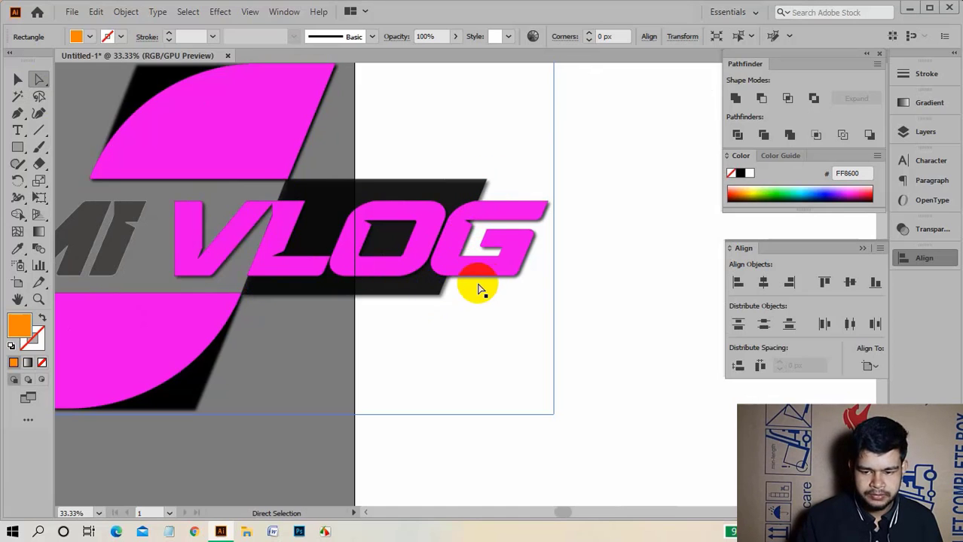
scroll(491, 296, "down", 2)
scroll(492, 292, "down", 3)
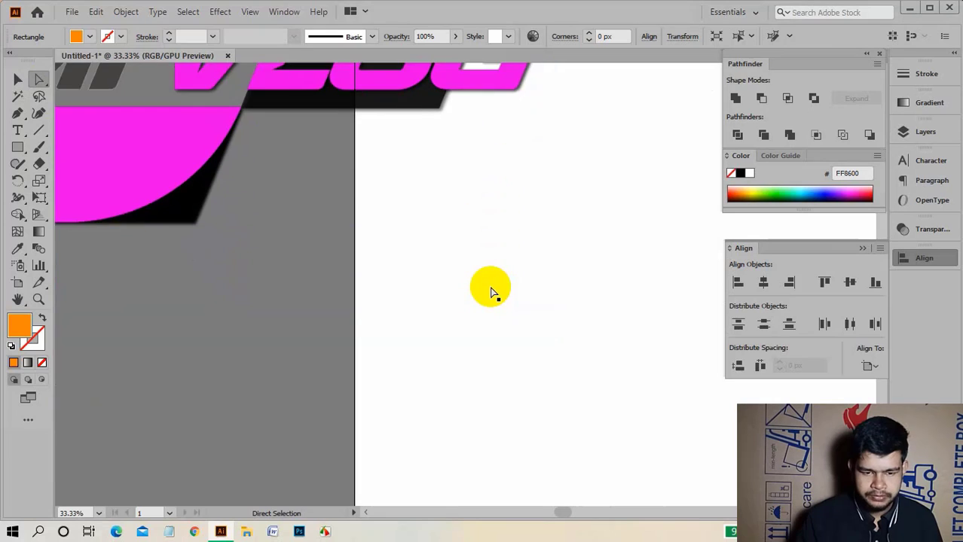
scroll(492, 292, "down", 2)
scroll(507, 275, "up", 1)
scroll(512, 282, "up", 2)
scroll(510, 280, "up", 2)
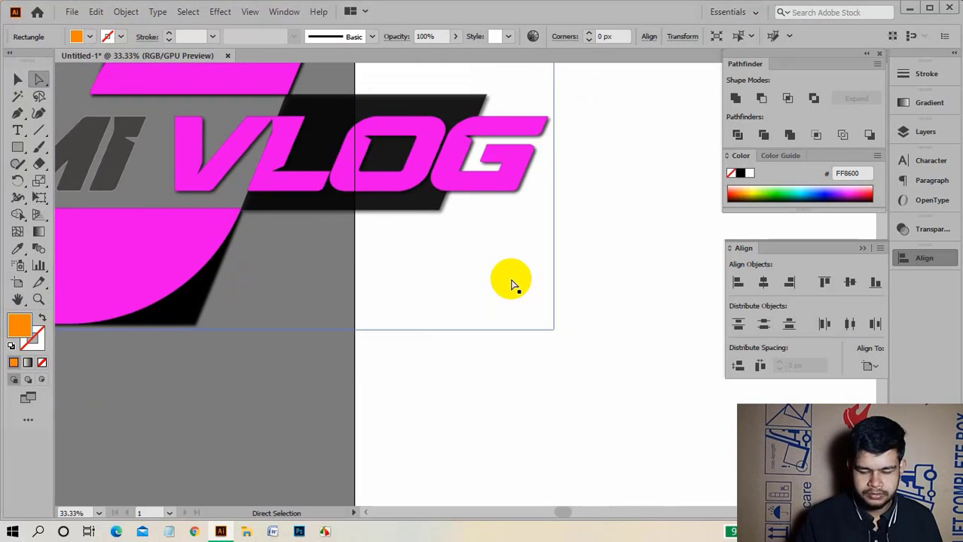
scroll(511, 282, "up", 1)
scroll(511, 285, "down", 1)
scroll(512, 287, "up", 1)
scroll(512, 287, "up", 1)
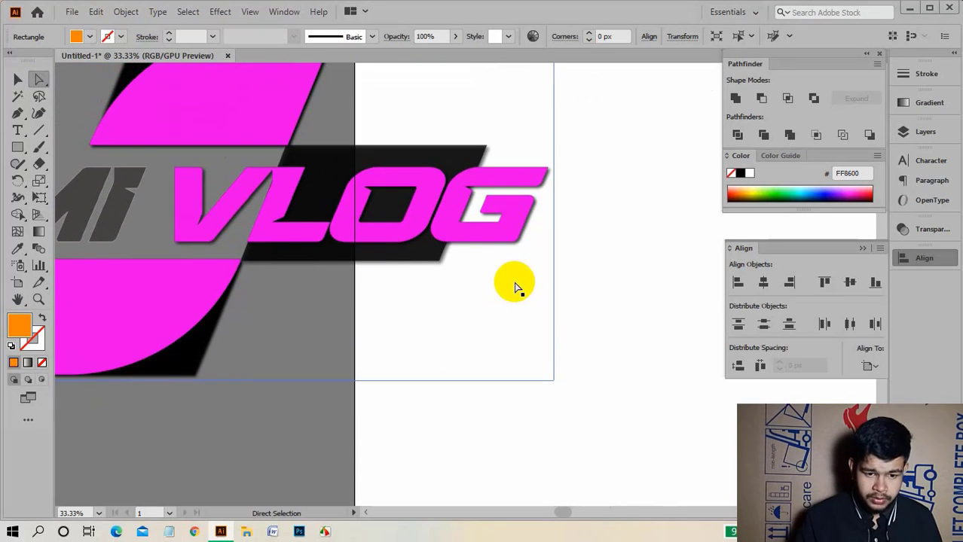
scroll(517, 287, "down", 2)
scroll(517, 287, "up", 3)
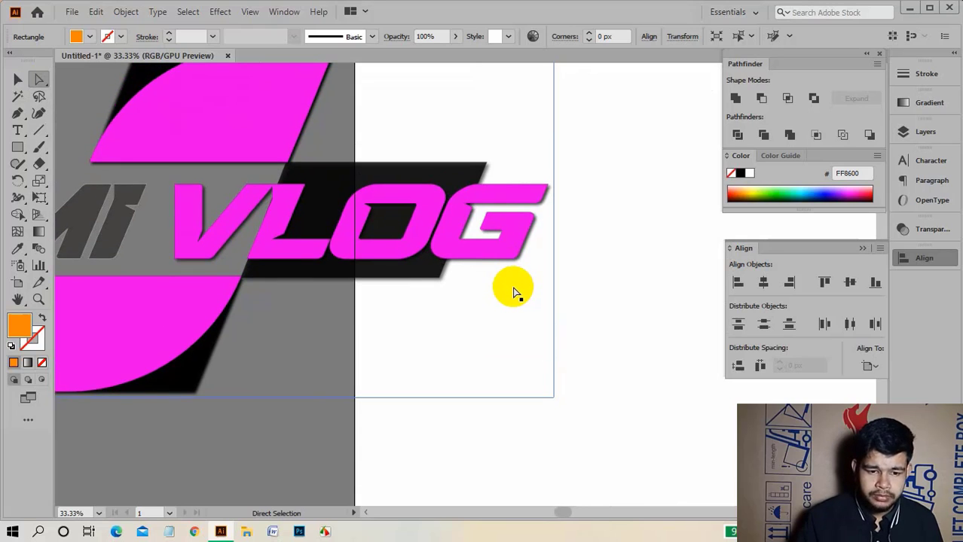
key("ctrl+minus")
key("ctrl+minus")
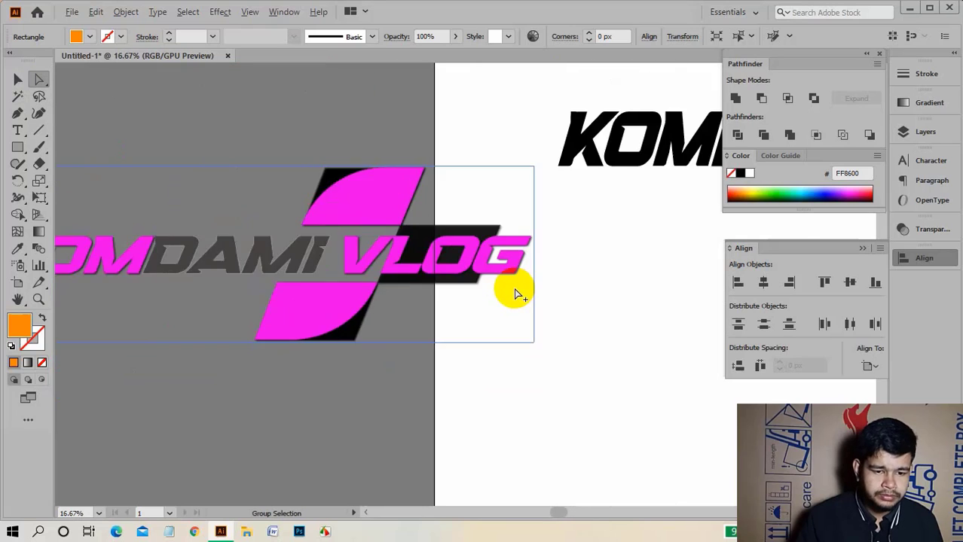
key("ctrl+minus")
key("ctrl+minus")
scroll(499, 265, "up", 3)
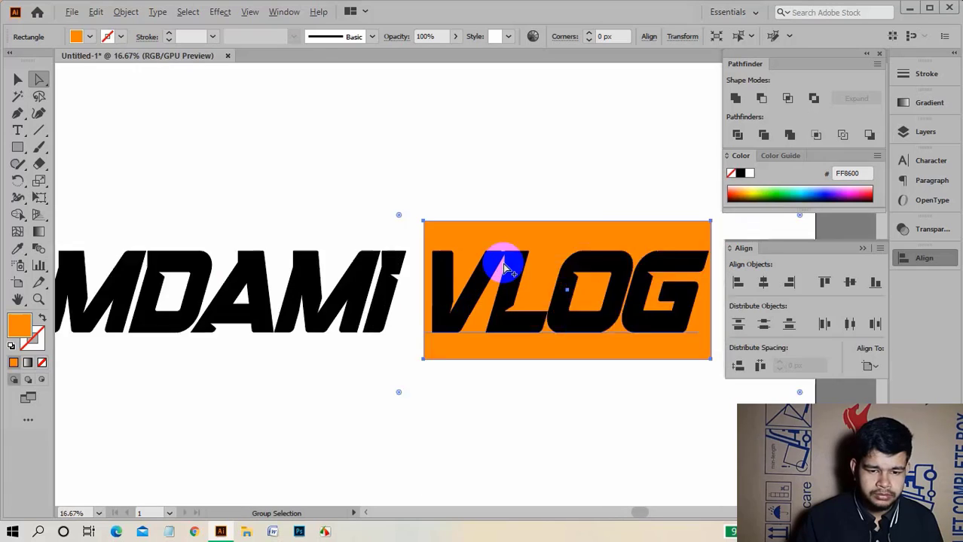
scroll(505, 264, "up", 1)
scroll(506, 271, "down", 1)
scroll(506, 271, "down", 2)
scroll(498, 264, "up", 2)
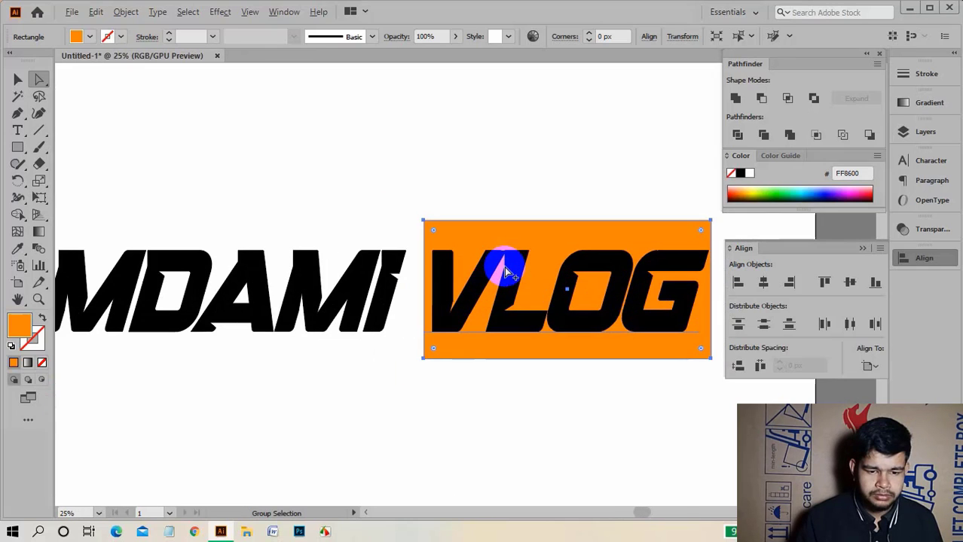
scroll(596, 361, "down", 1)
scroll(597, 360, "up", 1)
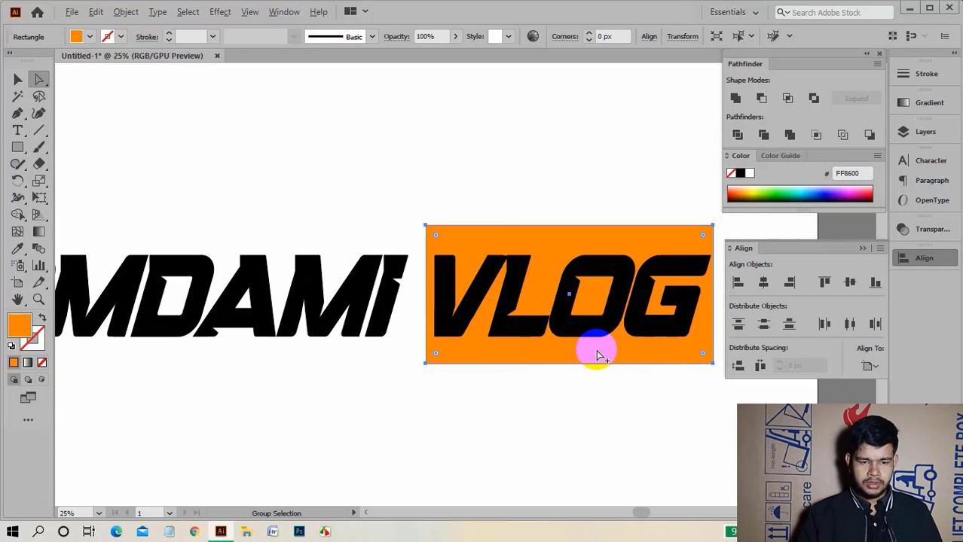
scroll(598, 353, "down", 2)
scroll(597, 354, "up", 3)
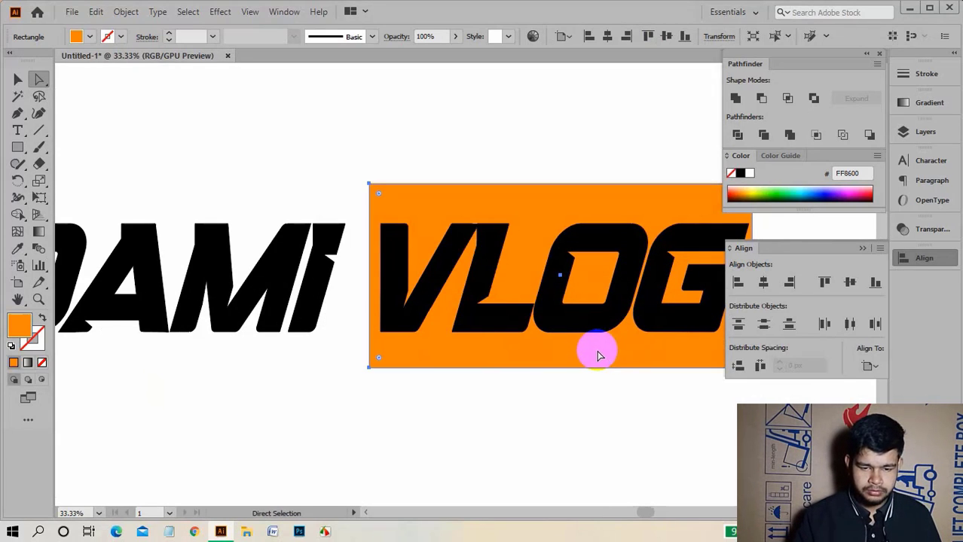
scroll(612, 371, "down", 2)
scroll(617, 372, "down", 2)
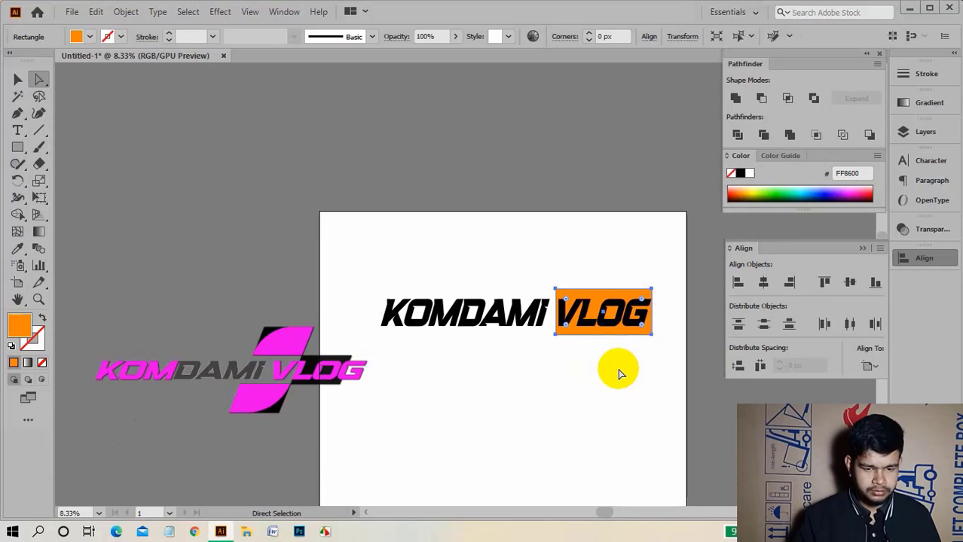
scroll(618, 373, "down", 1)
scroll(618, 373, "down", 1)
left_click_drag(617, 513, 631, 516)
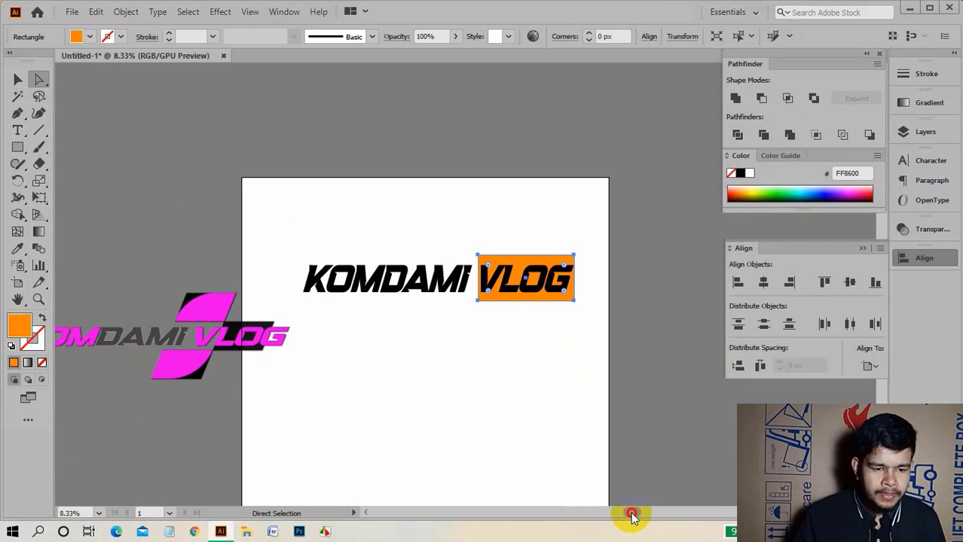
scroll(543, 316, "up", 3)
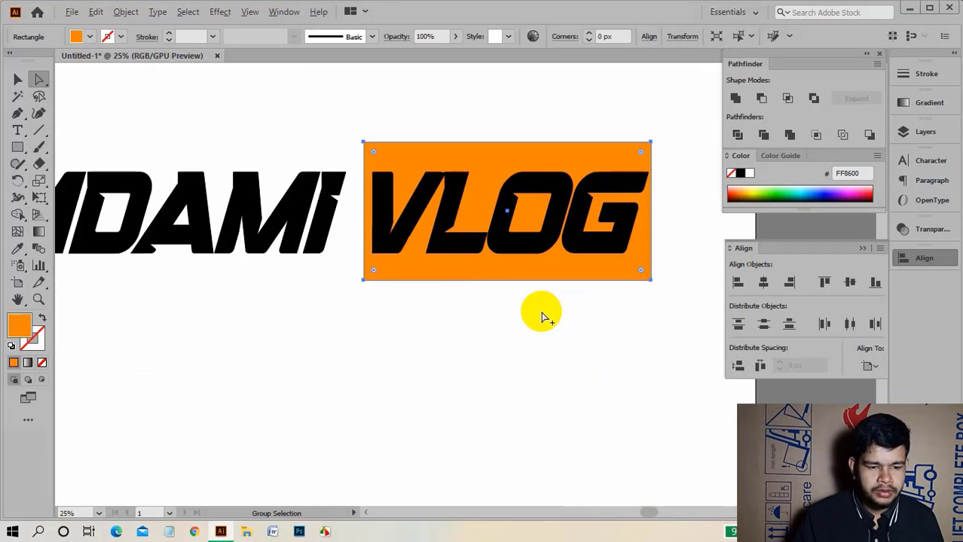
Slide the orange box's bottom-left and top-left corners right to start the slant.
left_click_drag(363, 280, 363, 281)
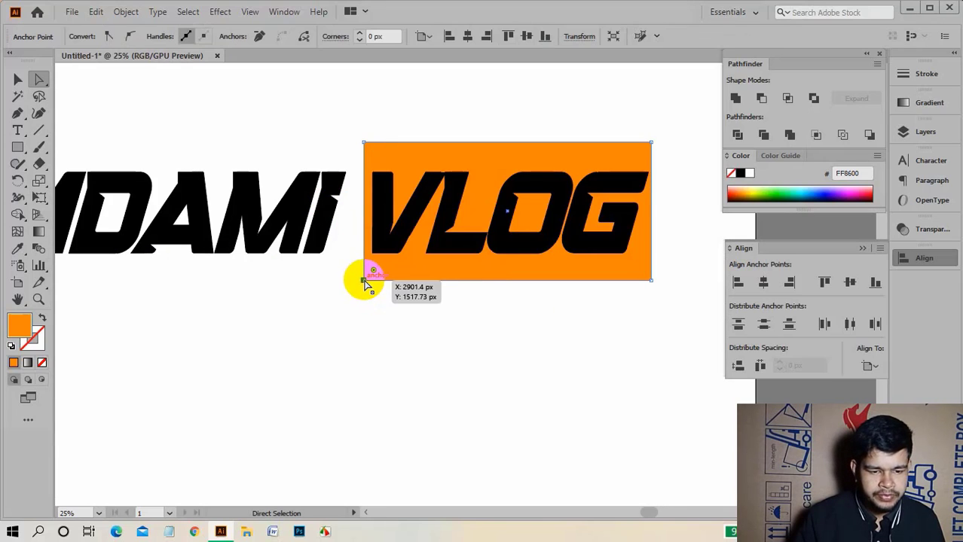
left_click_drag(364, 282, 419, 283)
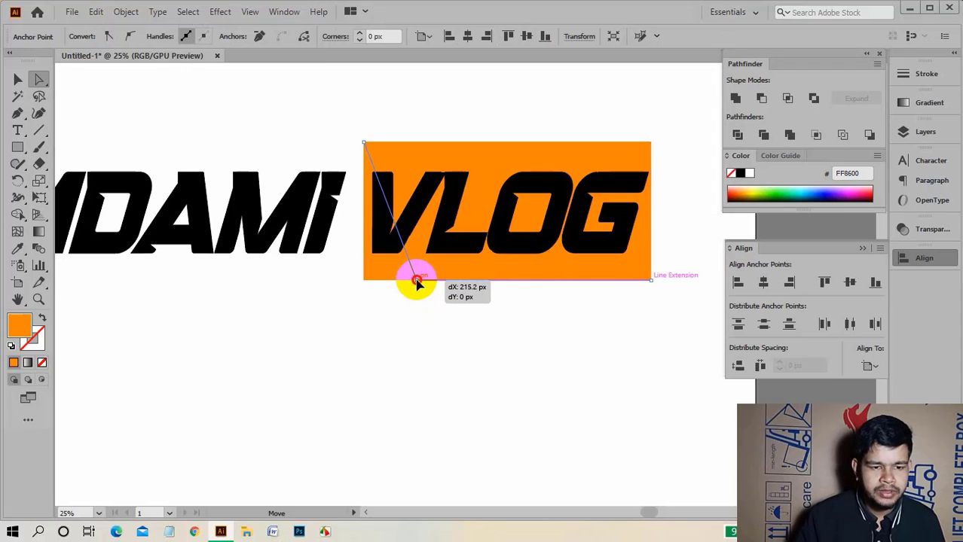
left_click_drag(364, 143, 459, 139)
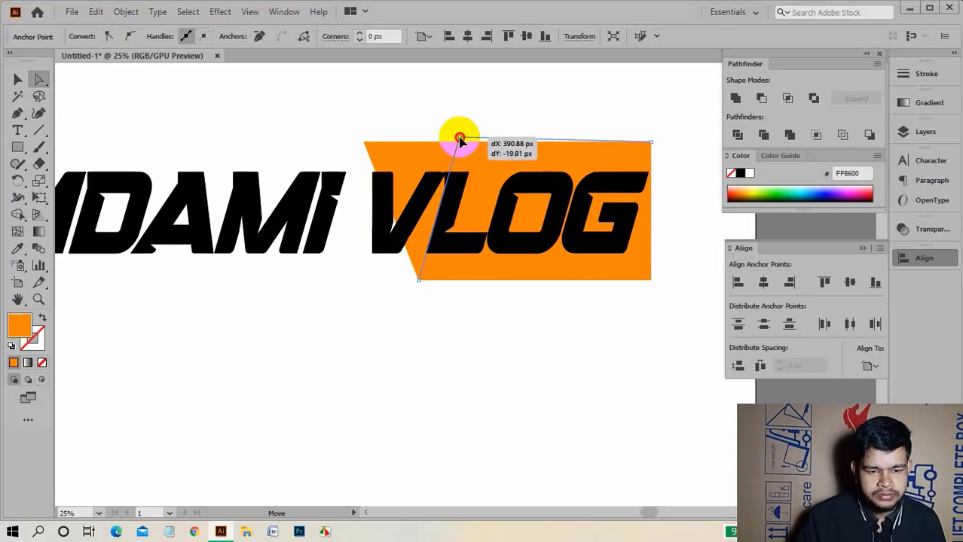
left_click_drag(460, 140, 454, 143)
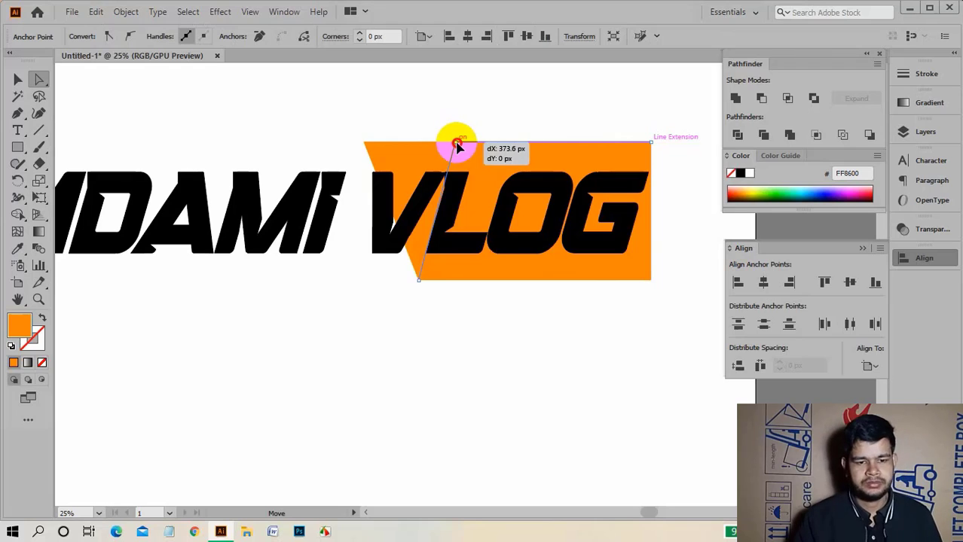
left_click_drag(455, 146, 458, 147)
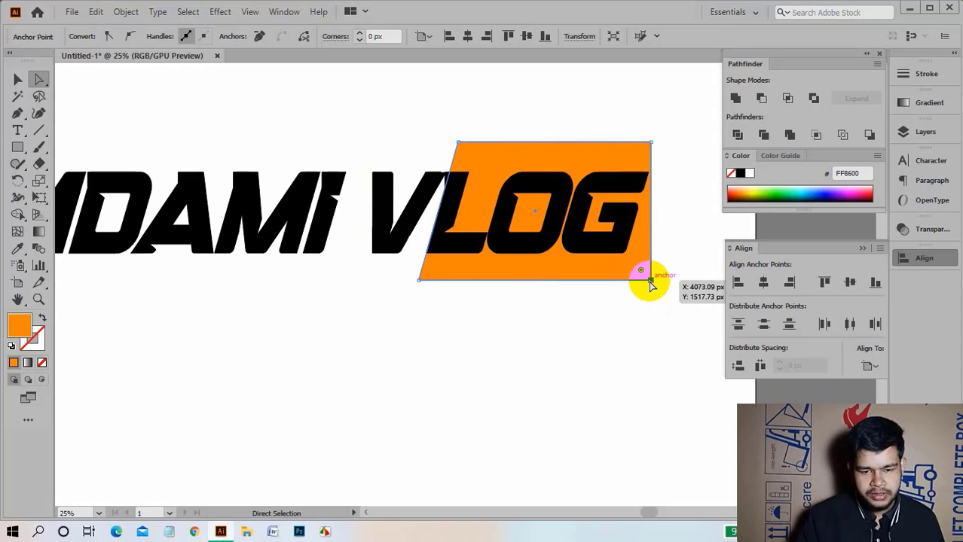
Pull the bottom-right and top-right corners left to skew the box.
left_click_drag(651, 281, 564, 282)
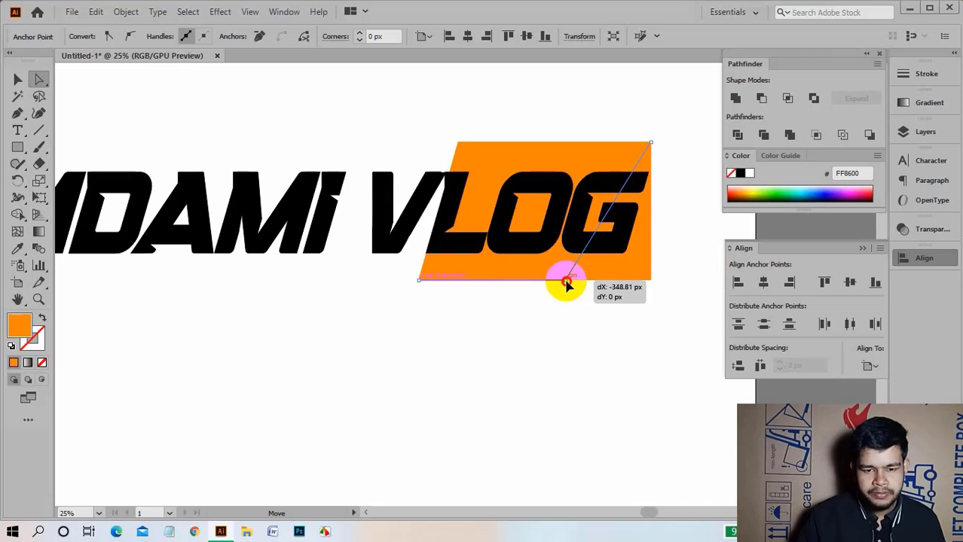
left_click_drag(566, 284, 565, 282)
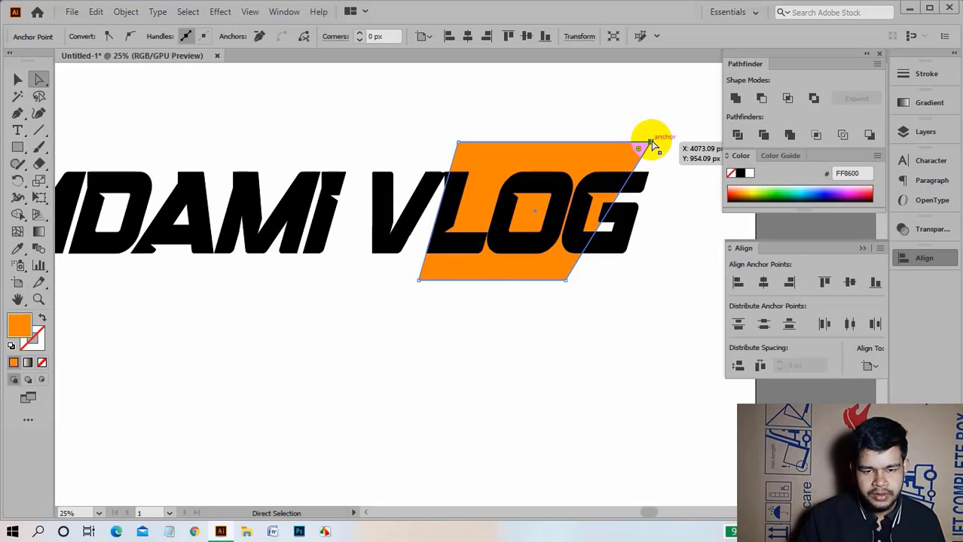
left_click_drag(650, 142, 611, 143)
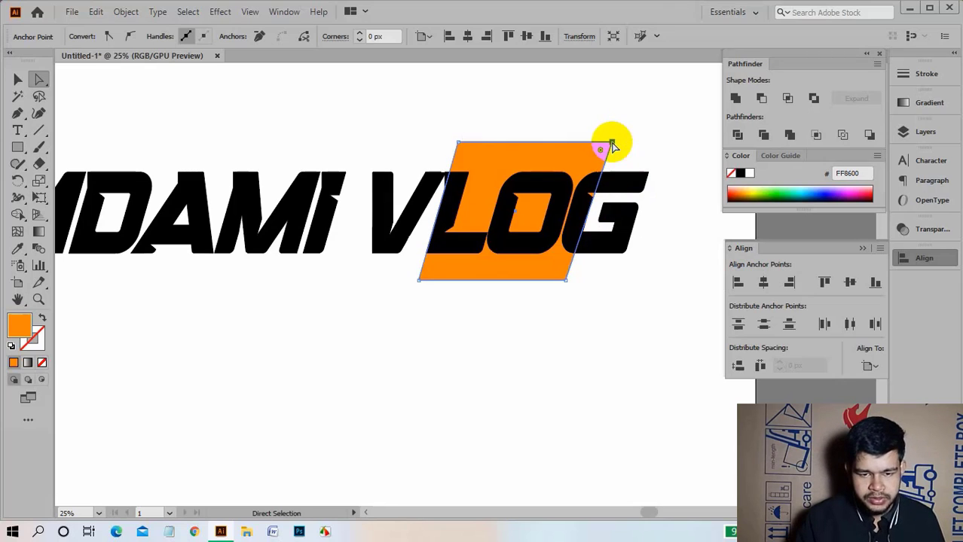
left_click(569, 284)
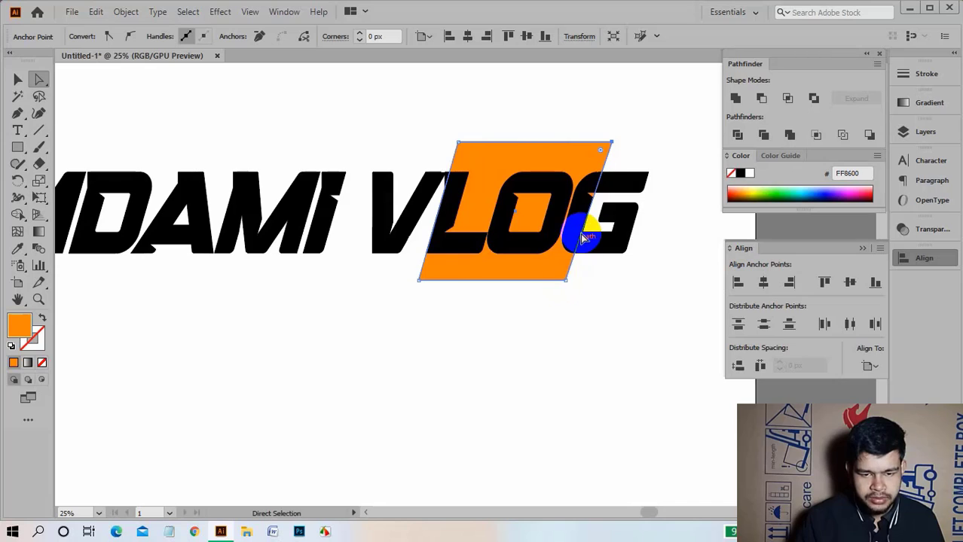
Fine-tune the right-hand corners so the edges follow the italic letter slant.
scroll(576, 227, "up", 4)
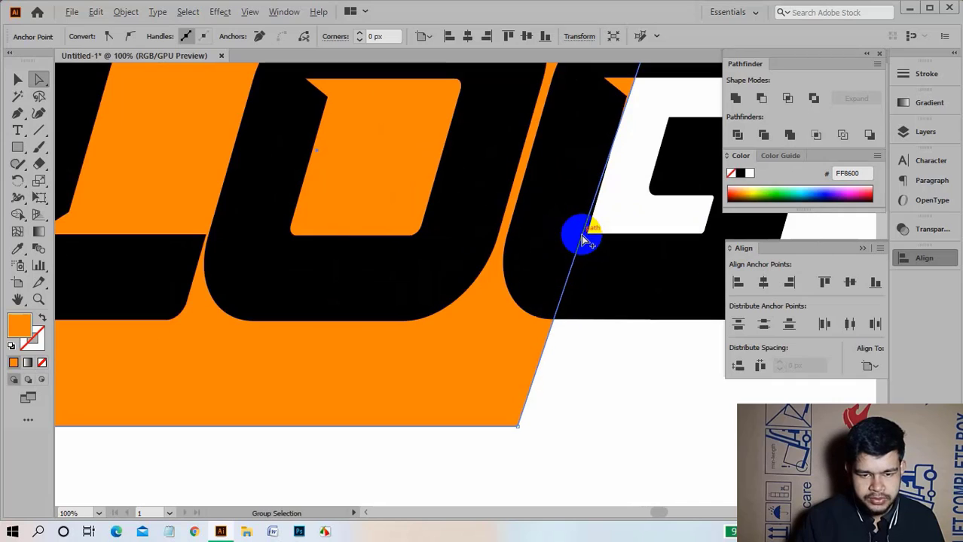
left_click(519, 430)
left_click_drag(518, 428, 526, 429)
scroll(581, 375, "up", 2)
scroll(582, 375, "up", 2)
scroll(587, 373, "up", 3)
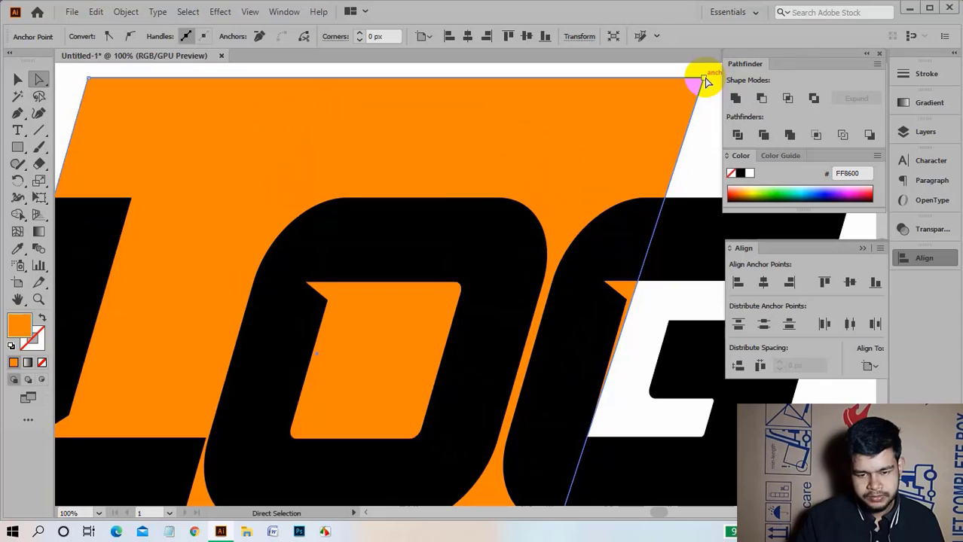
left_click_drag(703, 78, 695, 76)
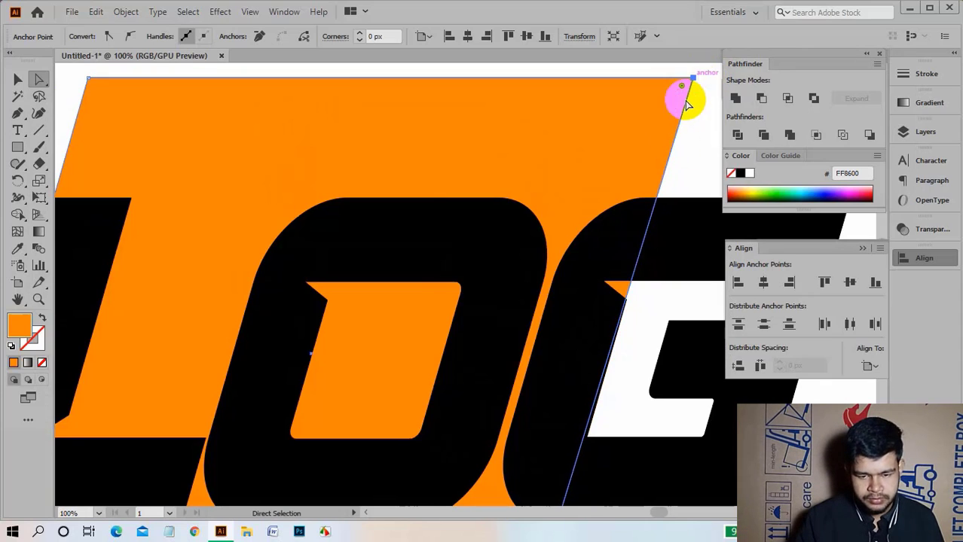
scroll(645, 209, "down", 1)
scroll(645, 208, "down", 1)
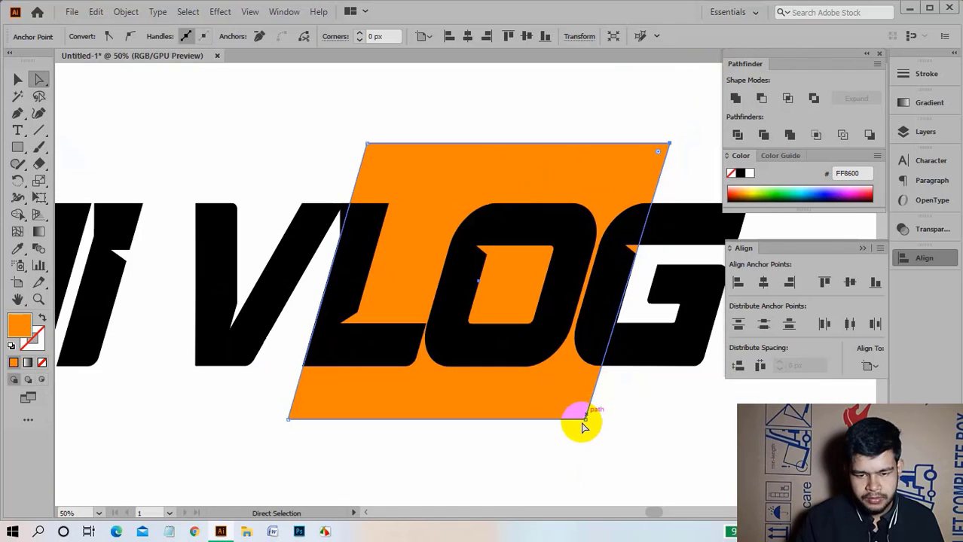
left_click_drag(585, 419, 590, 425)
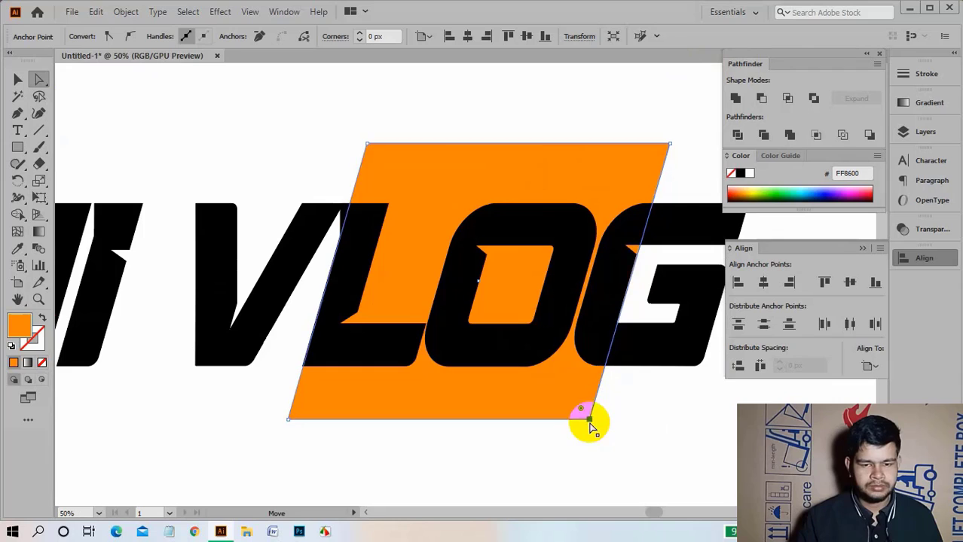
scroll(623, 262, "down", 2)
scroll(637, 354, "down", 1)
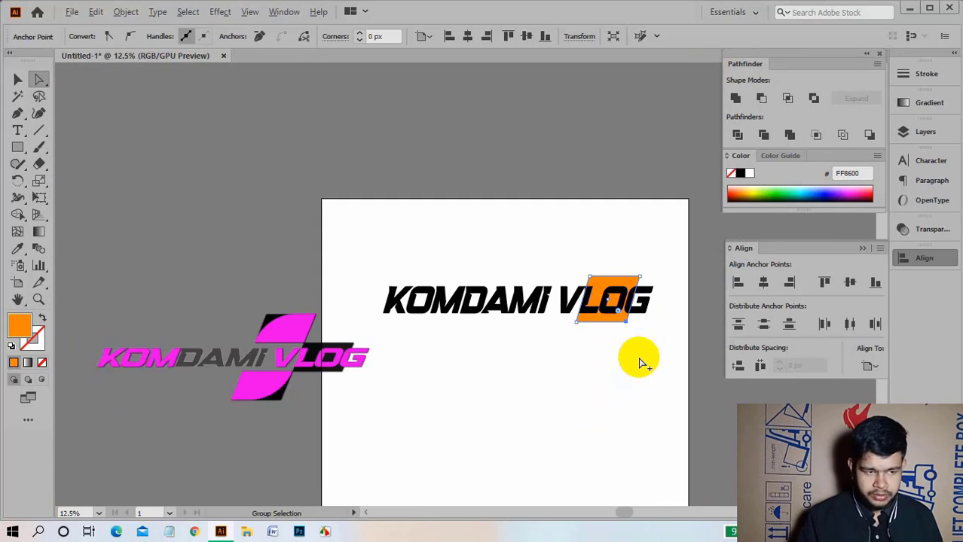
scroll(639, 359, "down", 3)
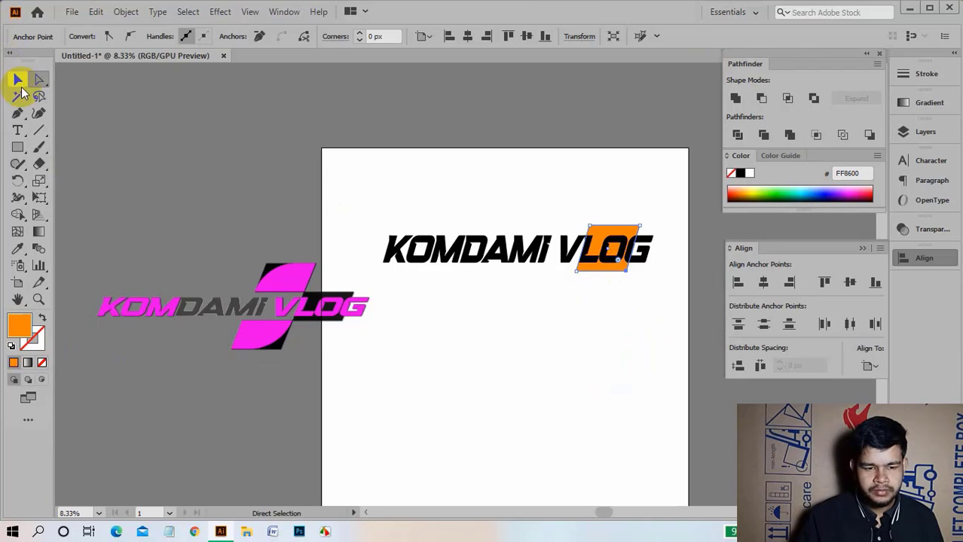
Shorten the orange parallelogram by raising its bottom edge and lowering its top edge.
left_click(18, 80)
left_click(553, 324)
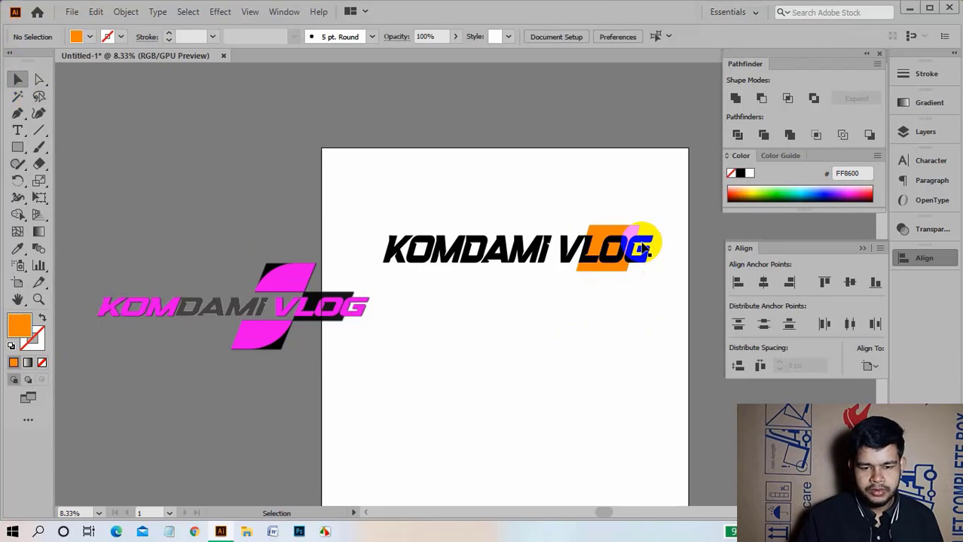
scroll(618, 298, "up", 1)
scroll(618, 293, "down", 1)
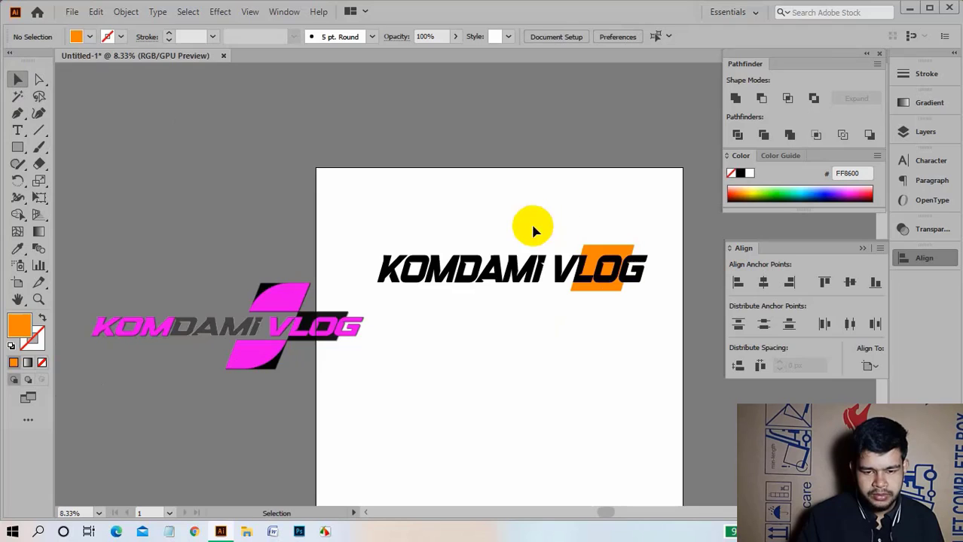
left_click_drag(490, 225, 642, 320)
left_click(625, 325)
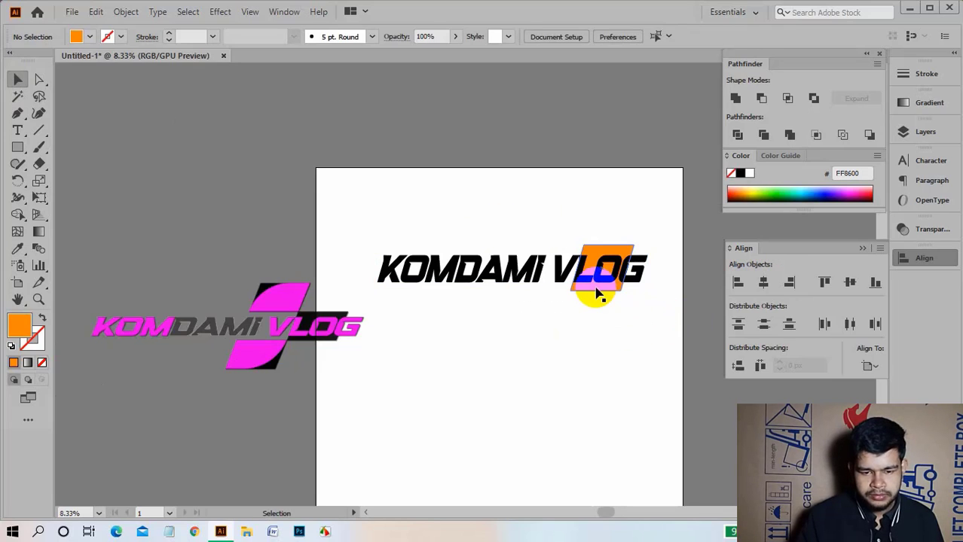
left_click(596, 295)
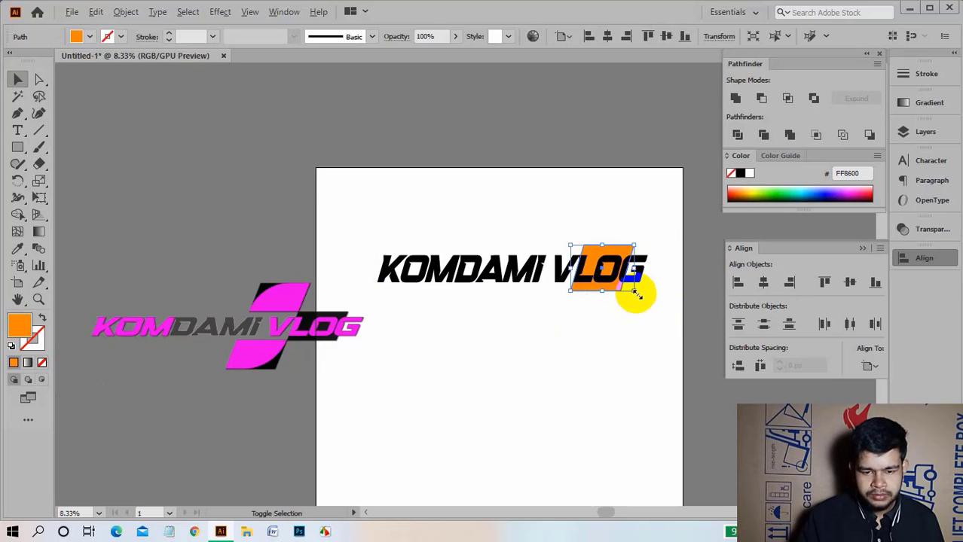
scroll(594, 294, "up", 3)
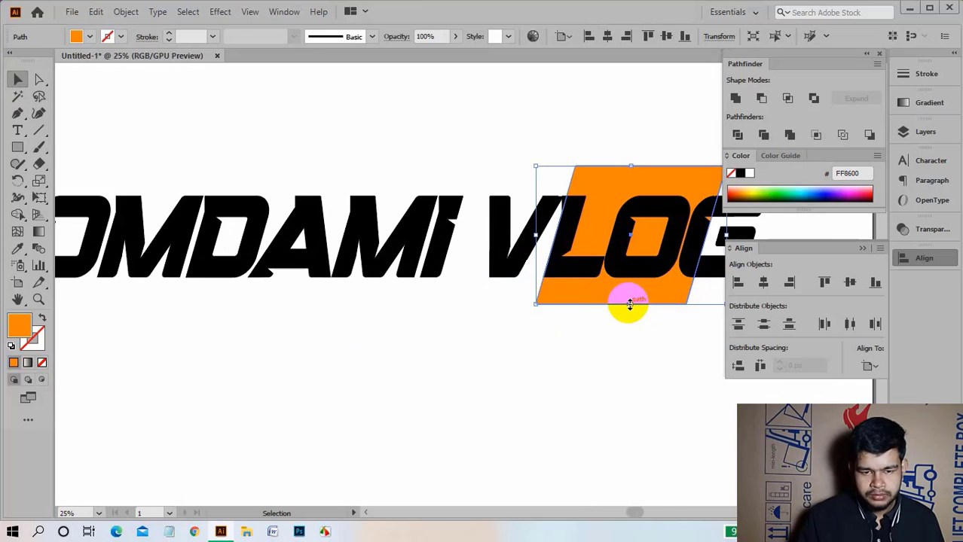
left_click_drag(630, 304, 630, 297)
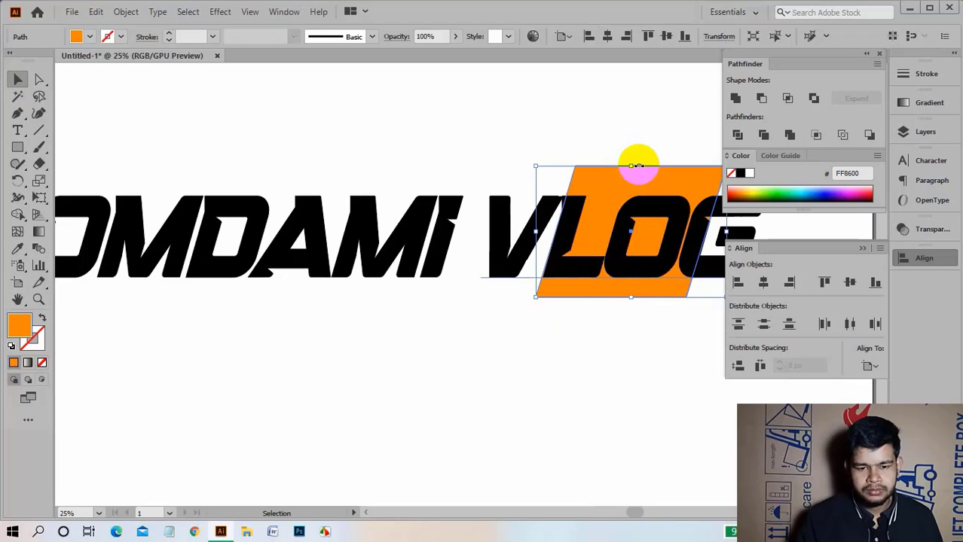
left_click_drag(627, 166, 630, 174)
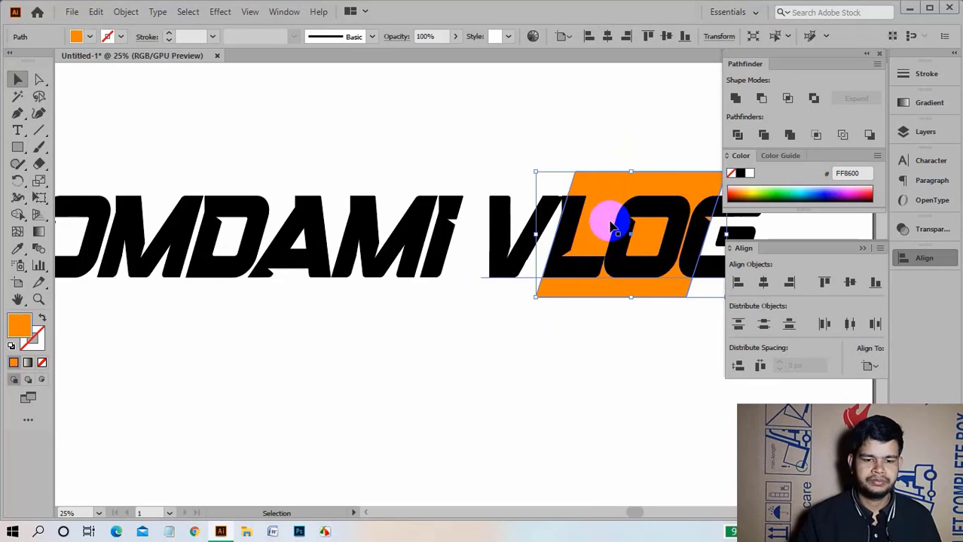
scroll(595, 260, "down", 1)
scroll(611, 301, "down", 1)
scroll(631, 340, "down", 1)
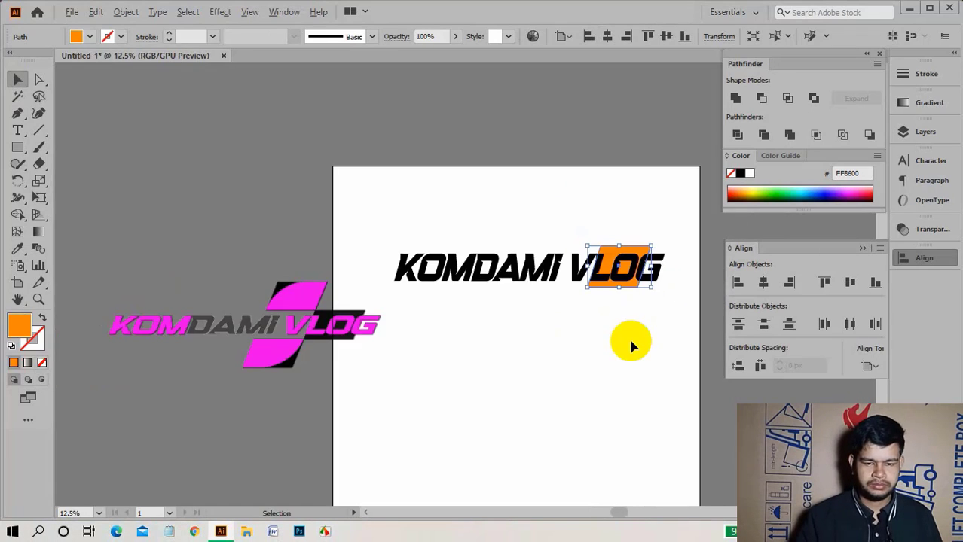
Check the result by selecting the VLOG text and the orange shape in turn.
left_click(631, 341)
scroll(633, 339, "down", 1)
scroll(633, 335, "up", 1)
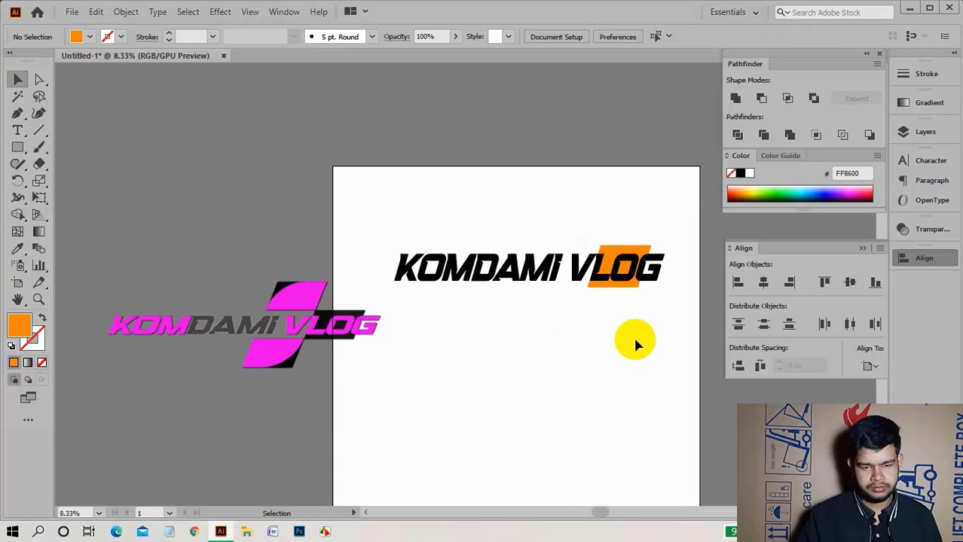
scroll(633, 335, "up", 1)
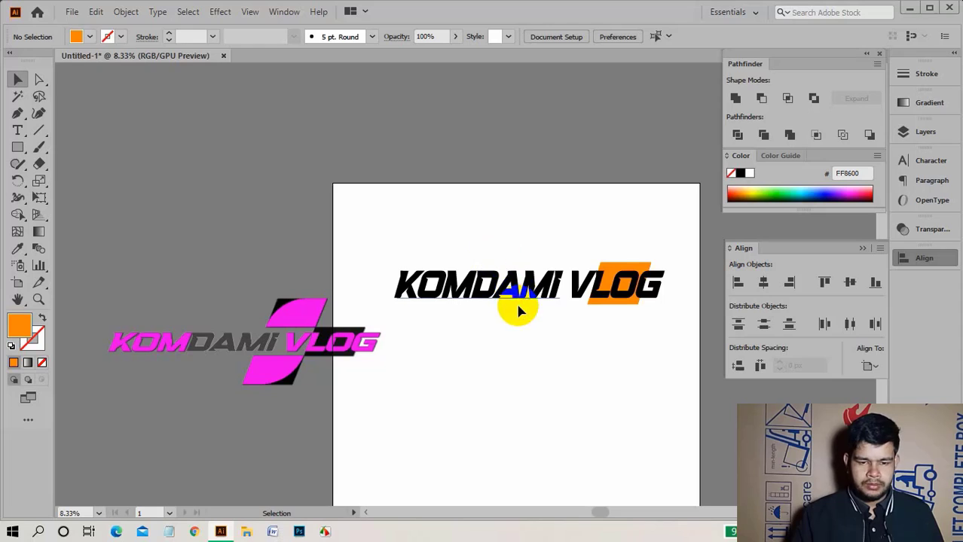
left_click_drag(541, 265, 645, 307)
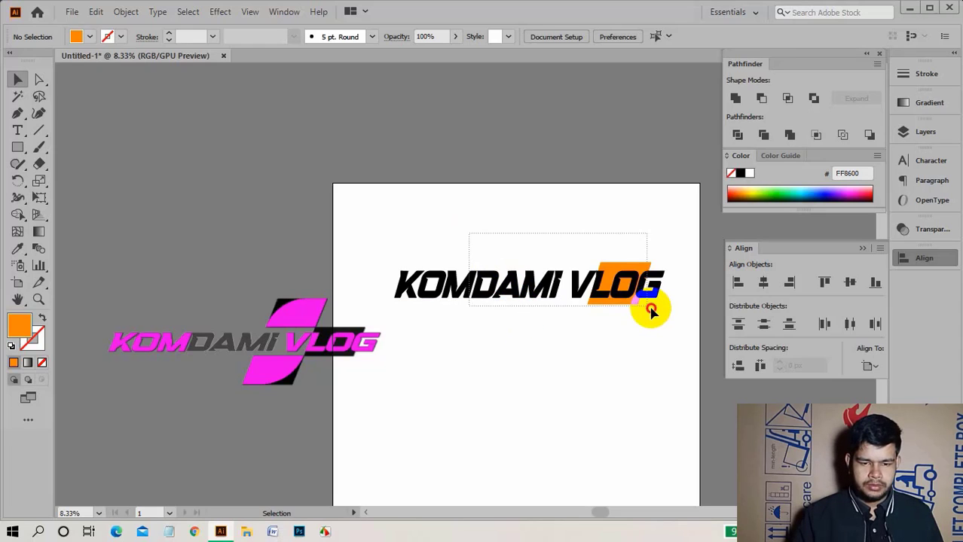
left_click(575, 335)
left_click(624, 272)
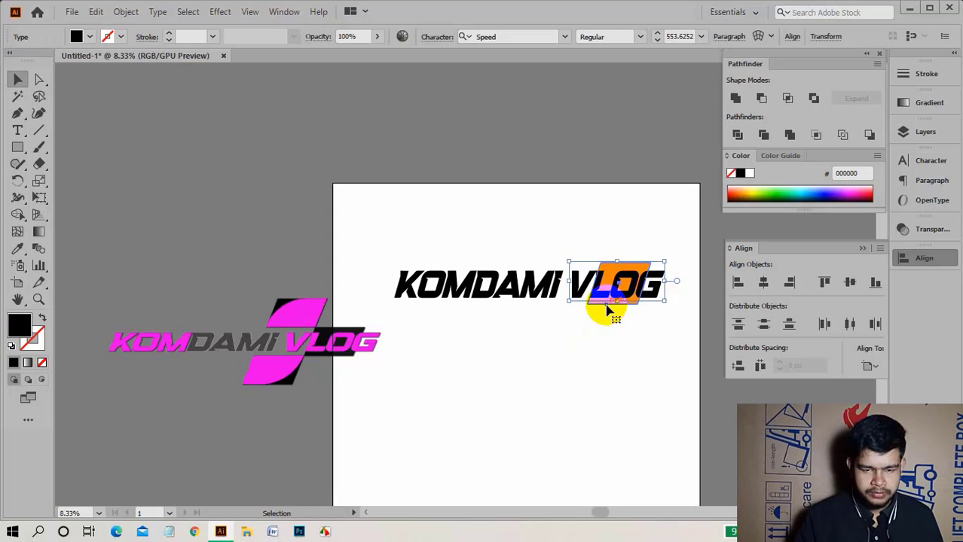
left_click(607, 307)
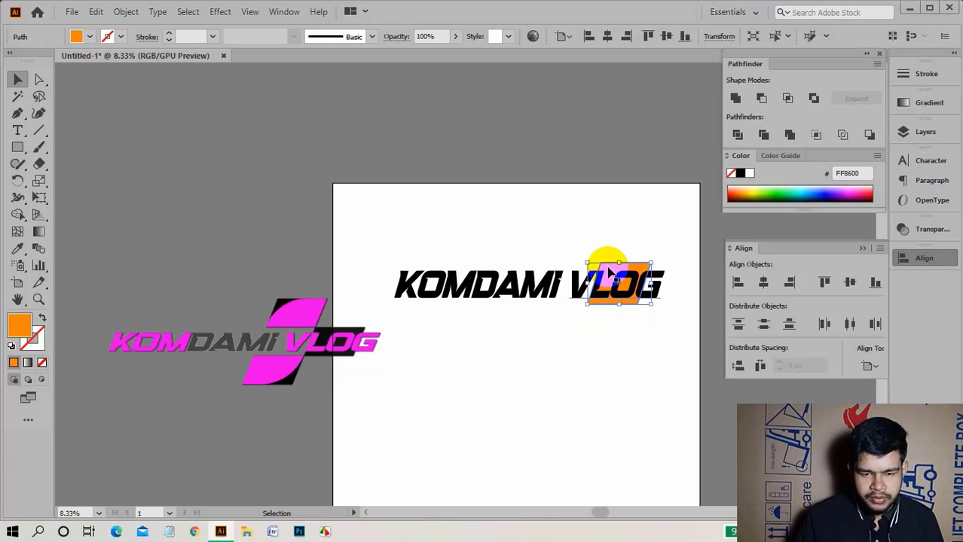
Duplicate the orange parallelogram above VLOG and nudge the copy slightly right.
left_click_drag(607, 266, 573, 223)
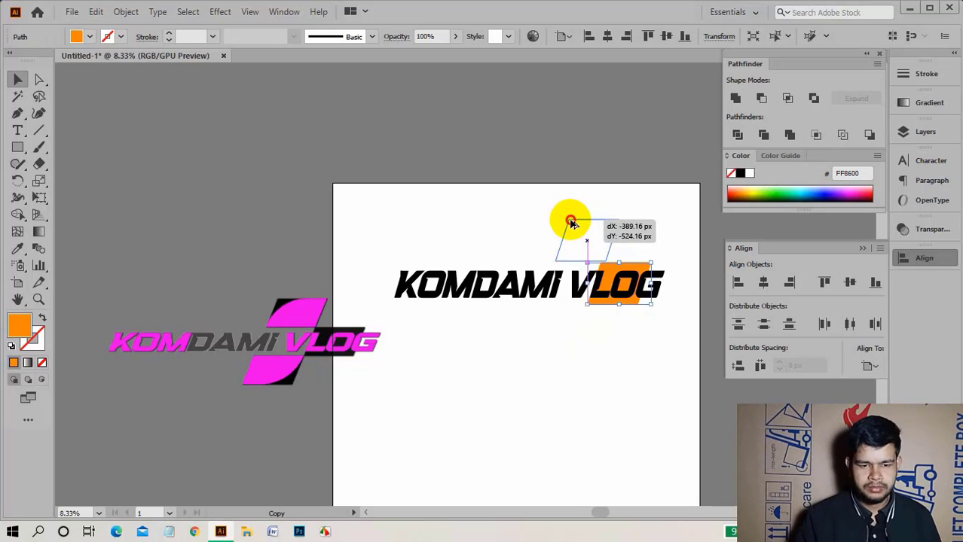
left_click_drag(571, 222, 573, 223)
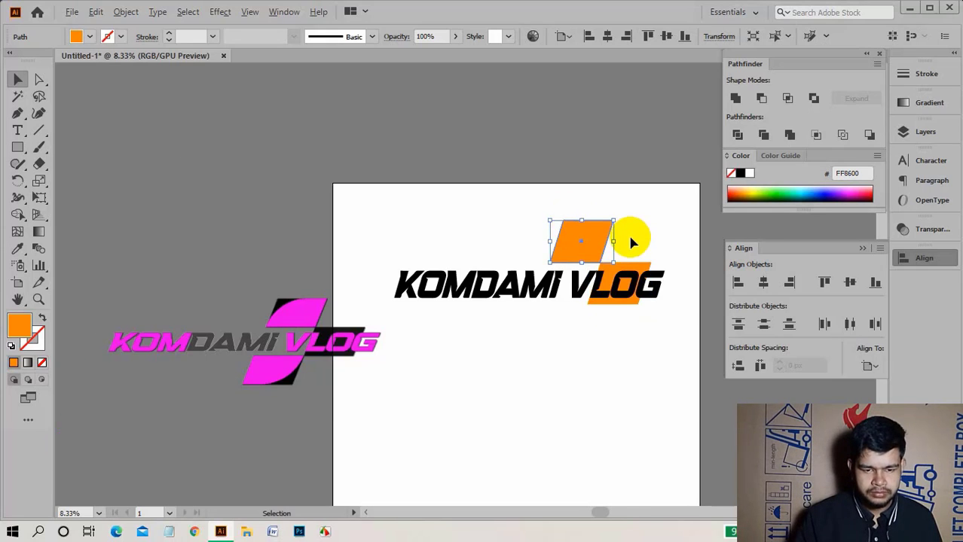
scroll(631, 242, "up", 3)
scroll(588, 234, "down", 2)
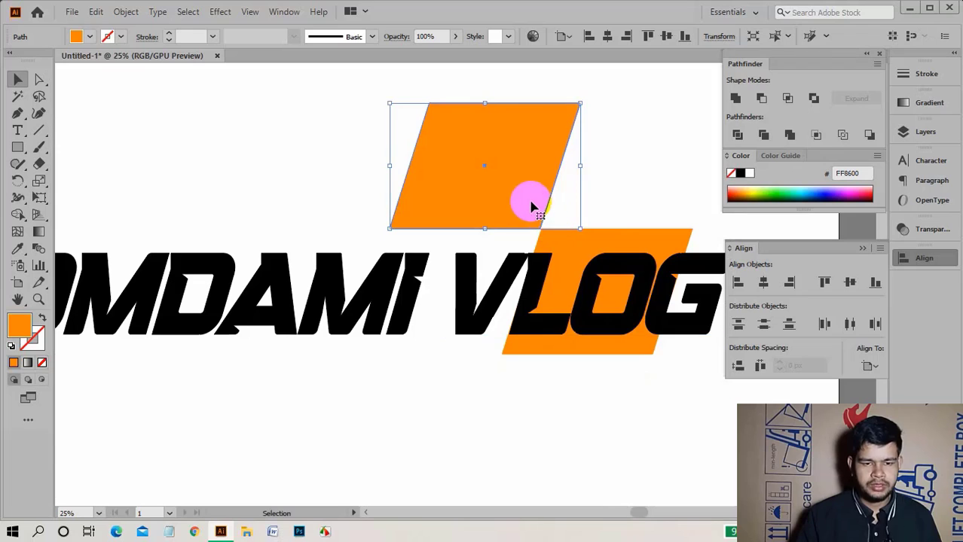
left_click_drag(532, 207, 535, 205)
scroll(535, 207, "down", 1)
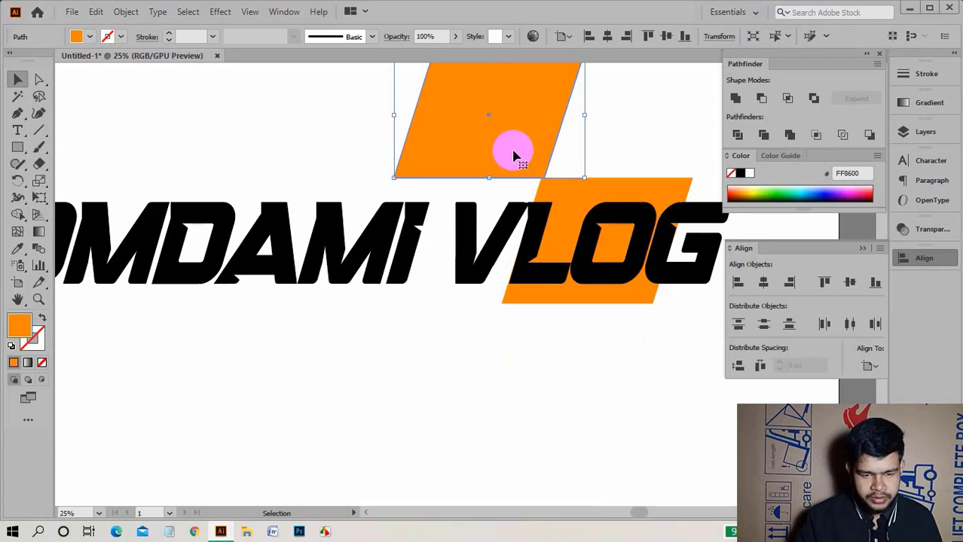
Place another copy of the orange parallelogram below VLOG.
left_click_drag(513, 153, 435, 404)
left_click(592, 369)
scroll(594, 369, "down", 2)
scroll(594, 369, "down", 1)
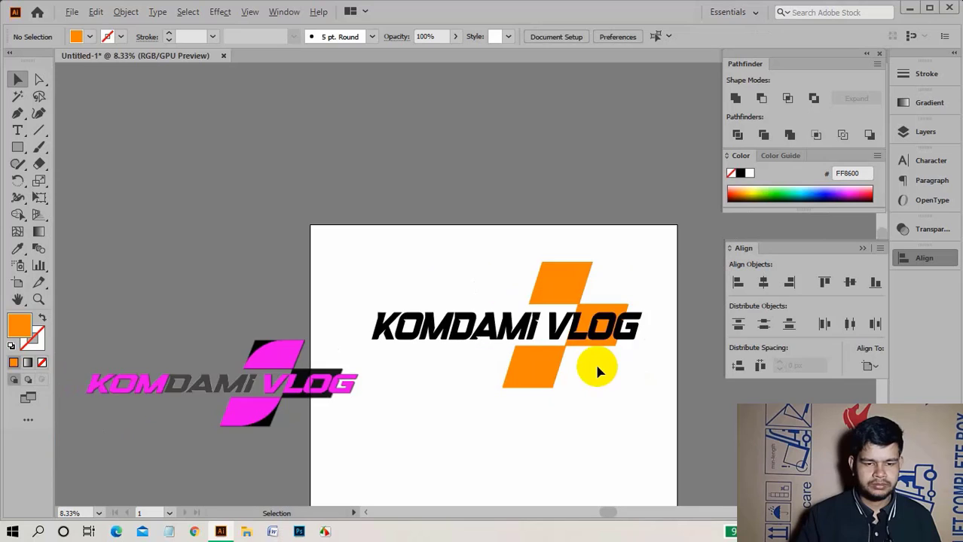
scroll(596, 371, "down", 2)
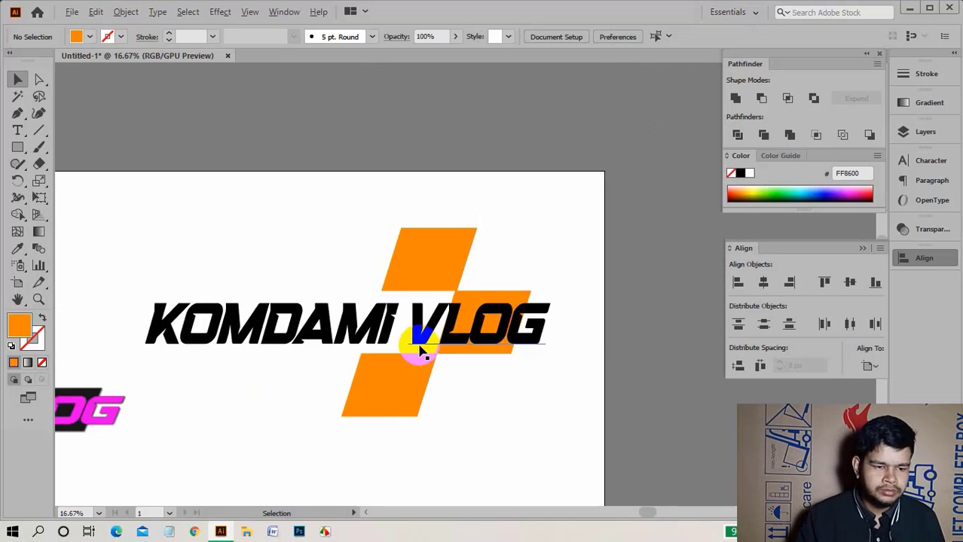
scroll(420, 344, "down", 1)
scroll(505, 302, "up", 2)
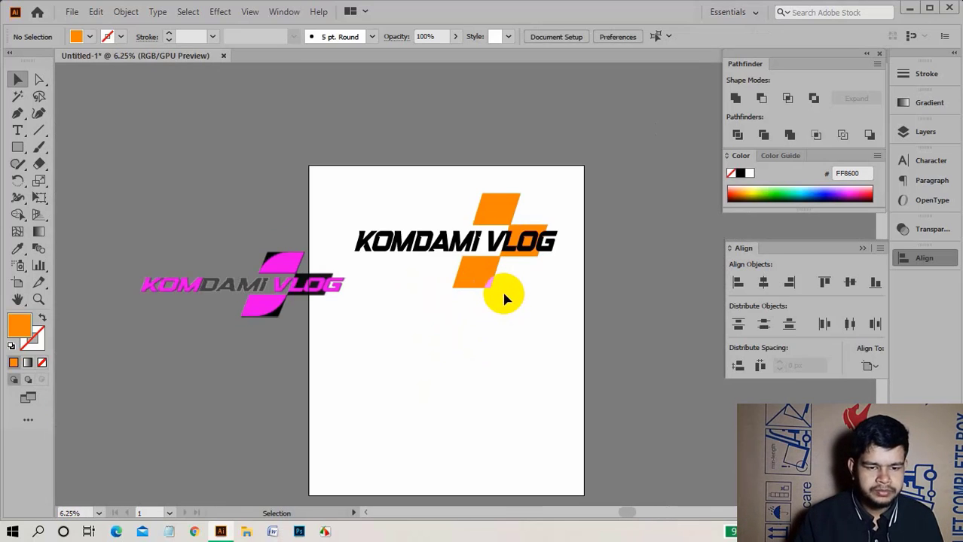
scroll(505, 299, "down", 2)
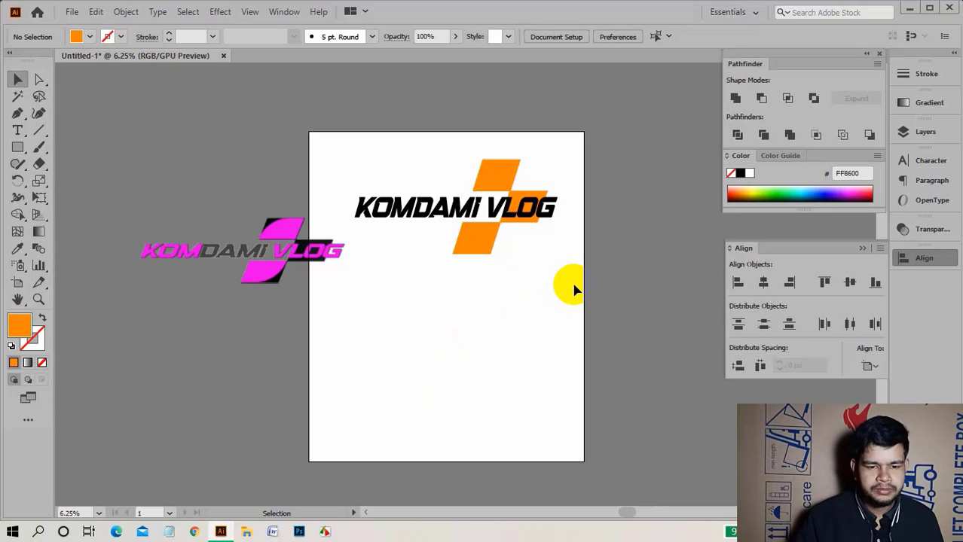
Recolour the top and lower parallelograms with the pink reference logo's colour using the Eyedropper.
left_click(509, 176)
left_click(489, 224, "shift")
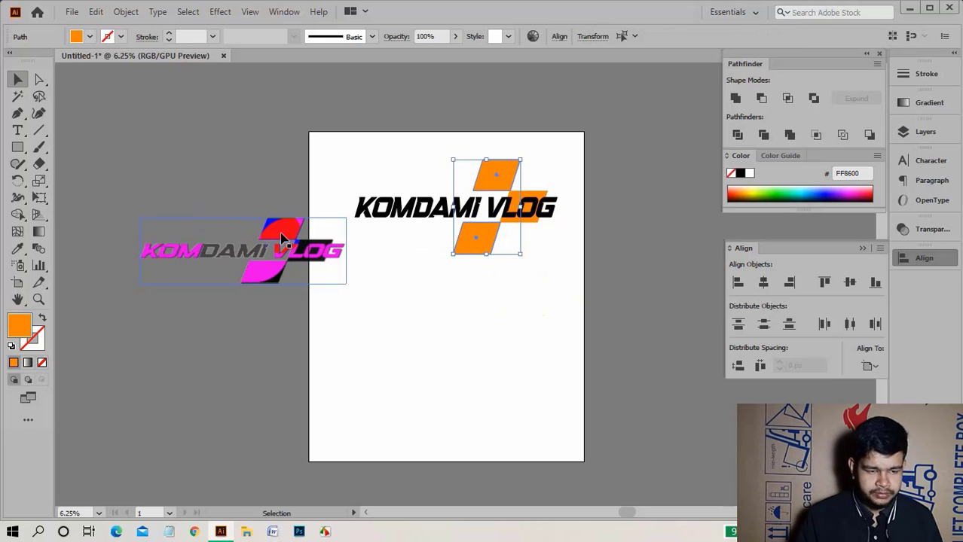
key("i")
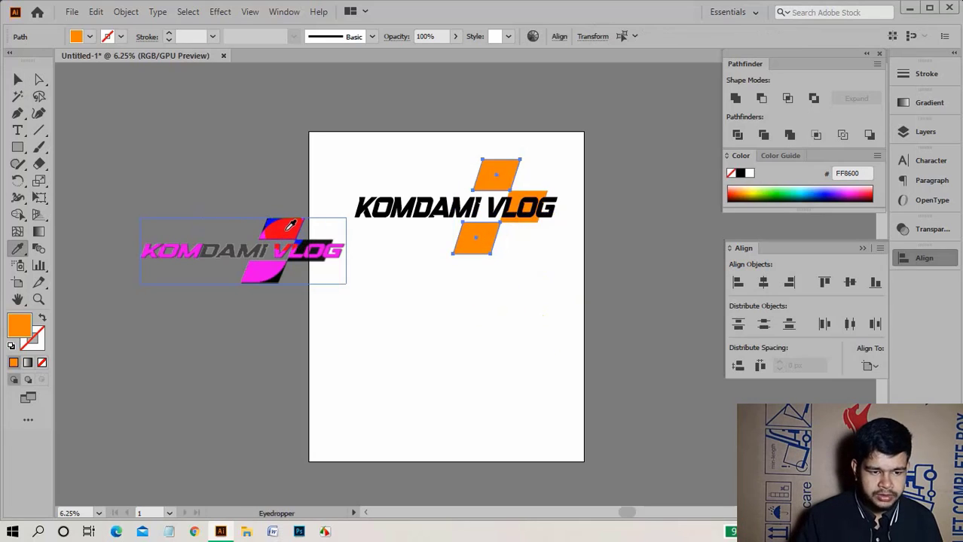
left_click(289, 227)
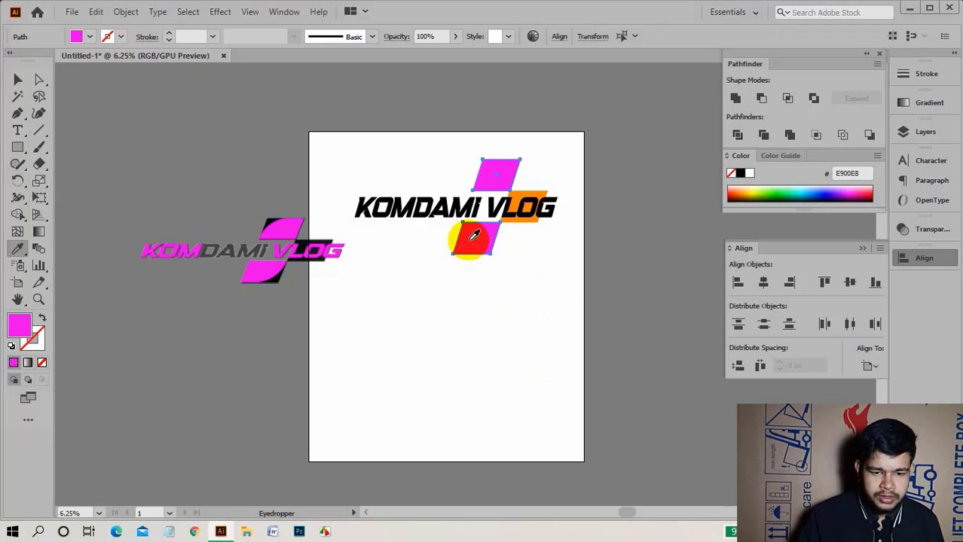
key("v")
left_click(486, 283)
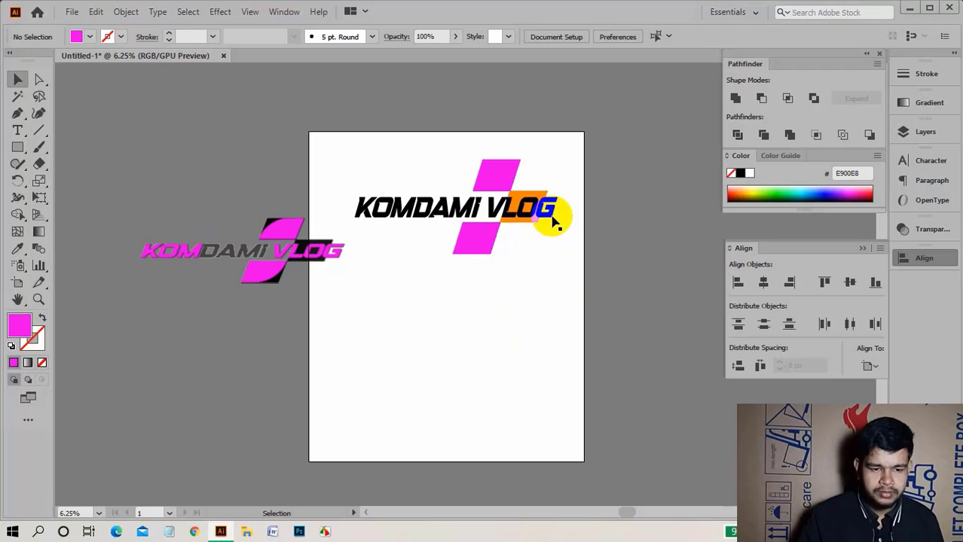
Make the orange shape behind VLOG black, sampled from the reference logo.
left_click(533, 197)
left_click(527, 231)
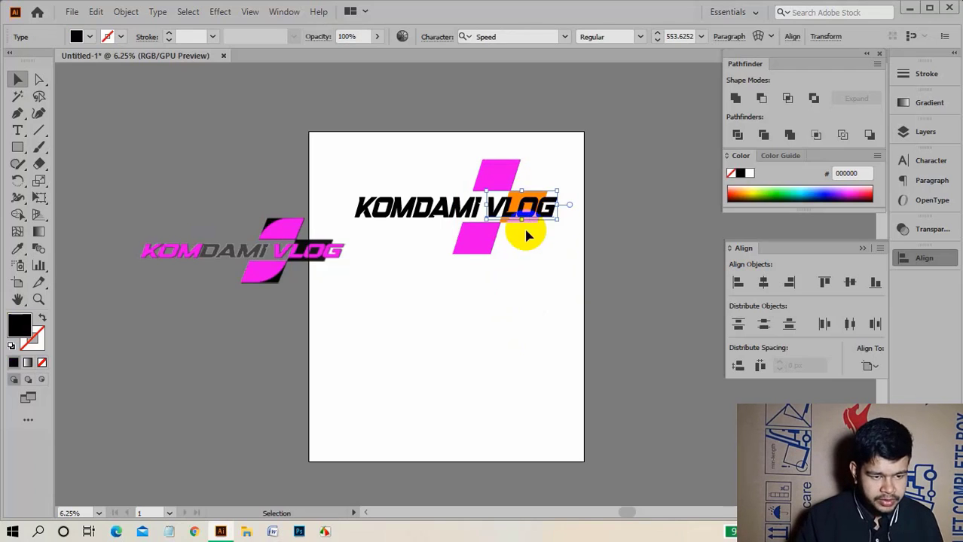
left_click(526, 225)
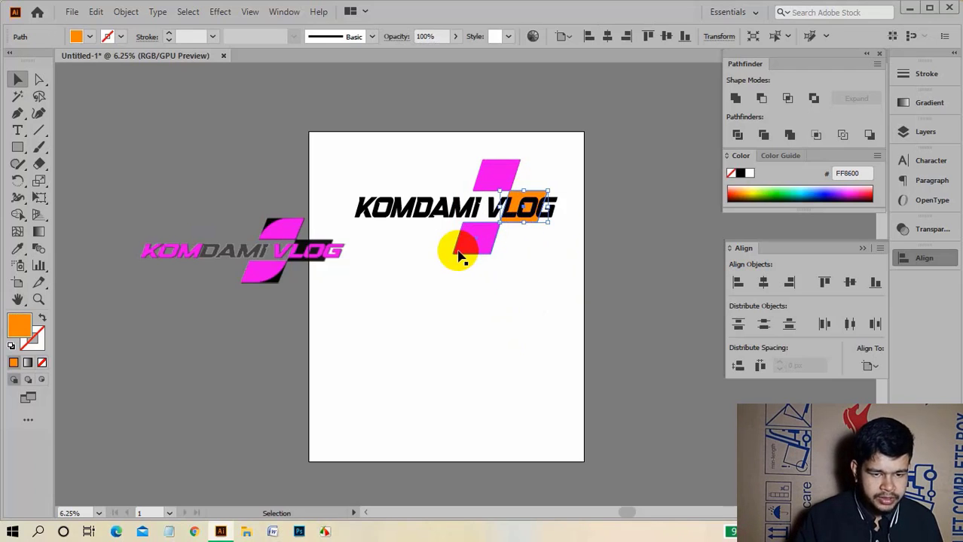
key("i")
left_click(306, 240)
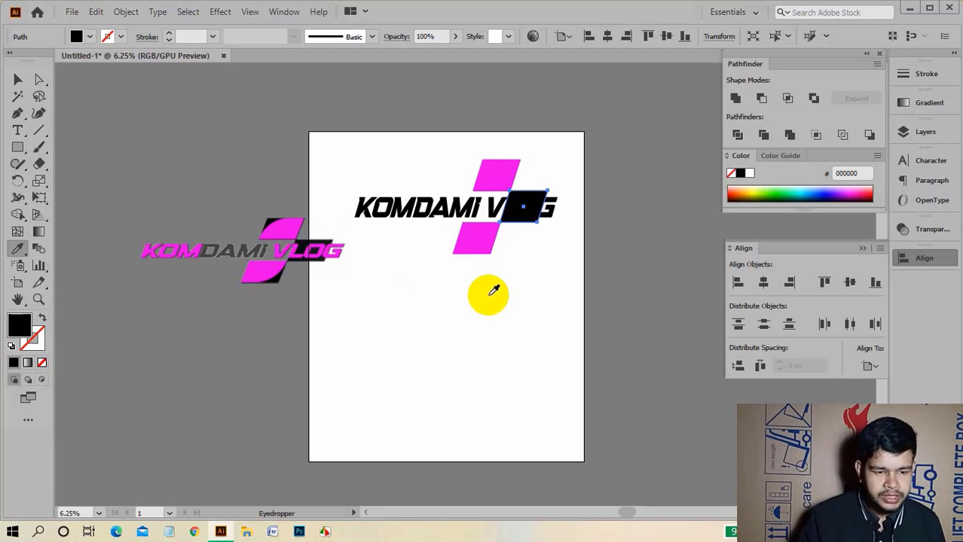
key("v")
left_click(528, 276)
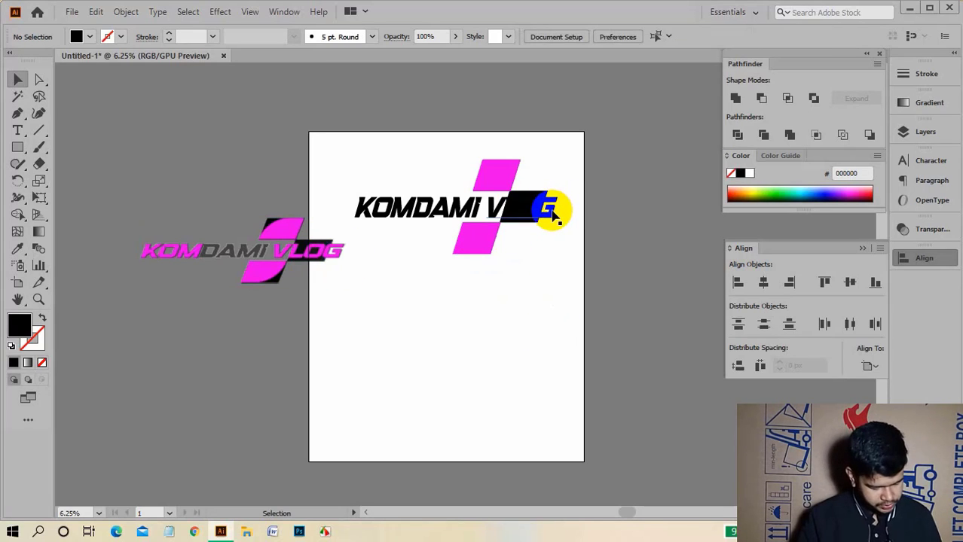
Colour the VLOG letters with the slanted bars' magenta.
mouse_move(554, 216)
left_mouse_down()
mouse_move(493, 177)
mouse_move(551, 216)
left_mouse_up()
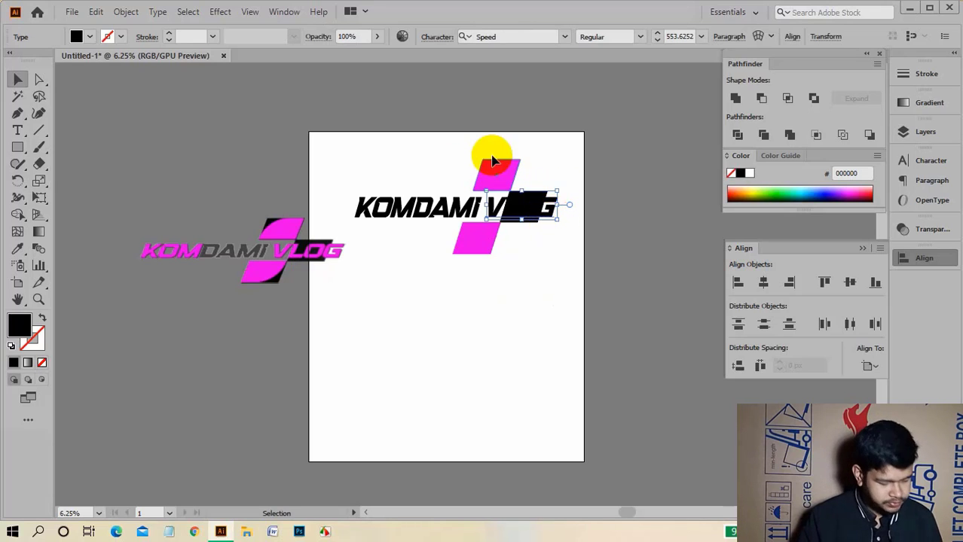
key("i")
left_click(511, 164)
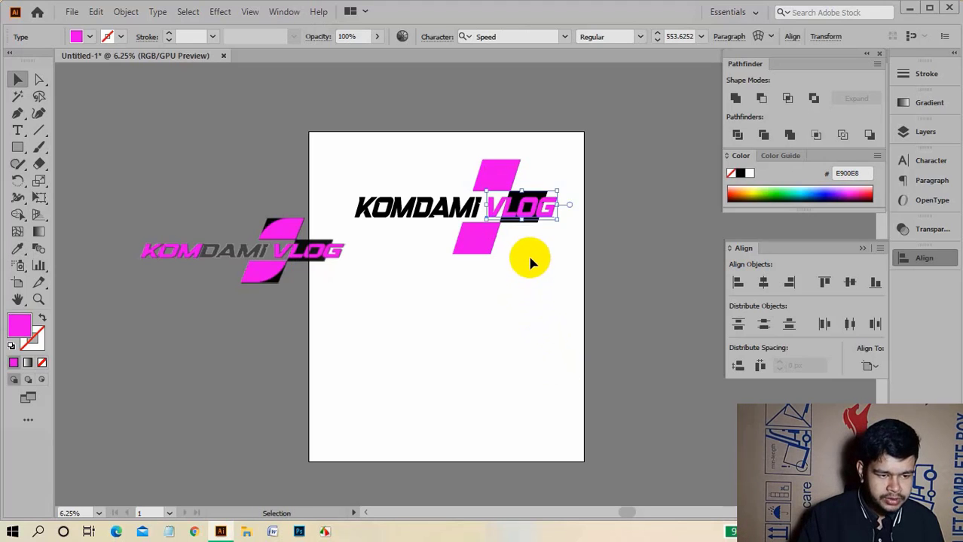
key("v")
scroll(341, 264, "up", 1)
scroll(353, 247, "up", 1)
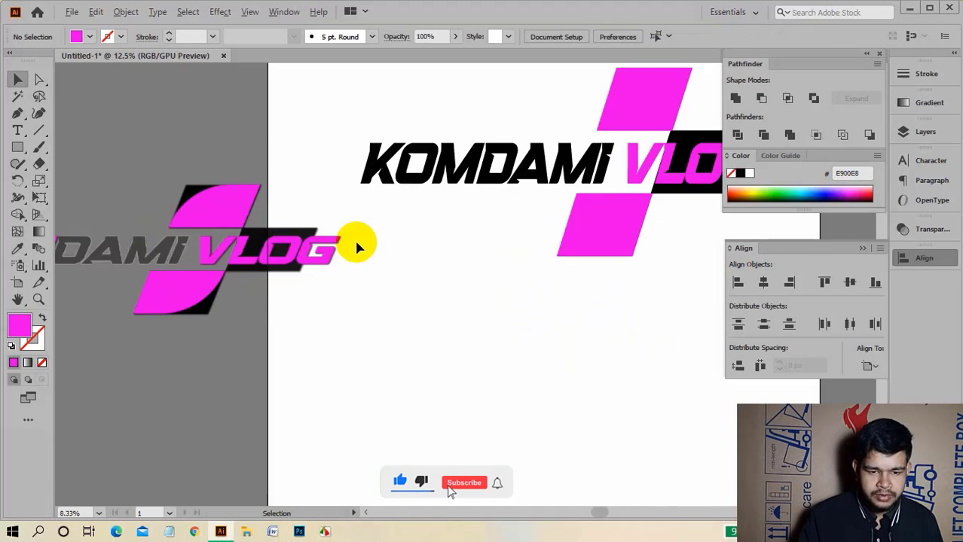
scroll(355, 241, "up", 1)
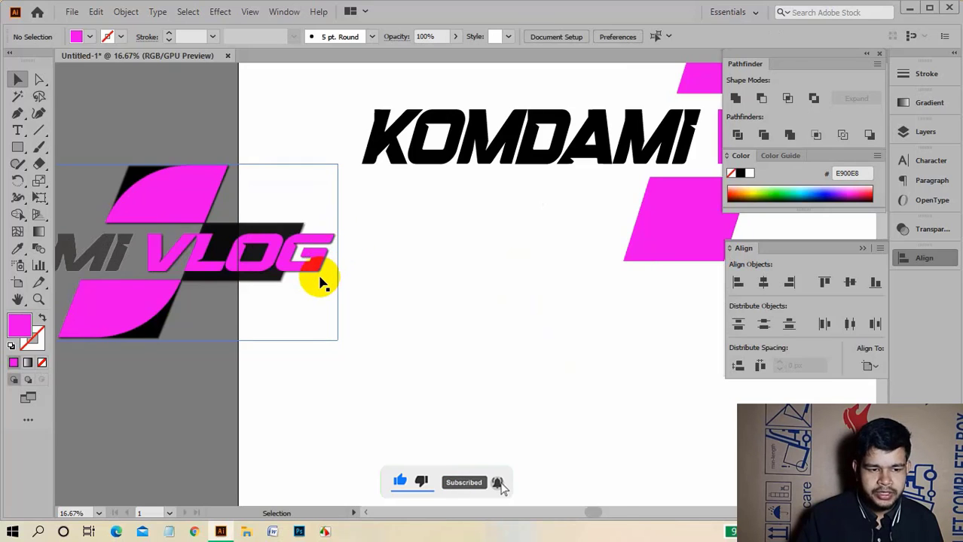
scroll(320, 272, "down", 1)
scroll(535, 252, "right", 2)
scroll(539, 241, "right", 1)
scroll(548, 214, "up", 5)
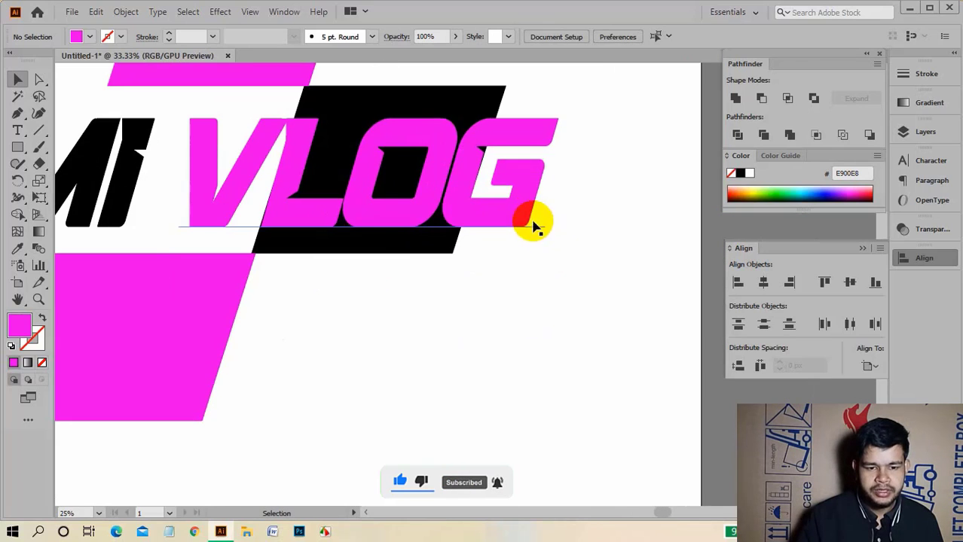
scroll(513, 239, "down", 1)
scroll(512, 239, "down", 1)
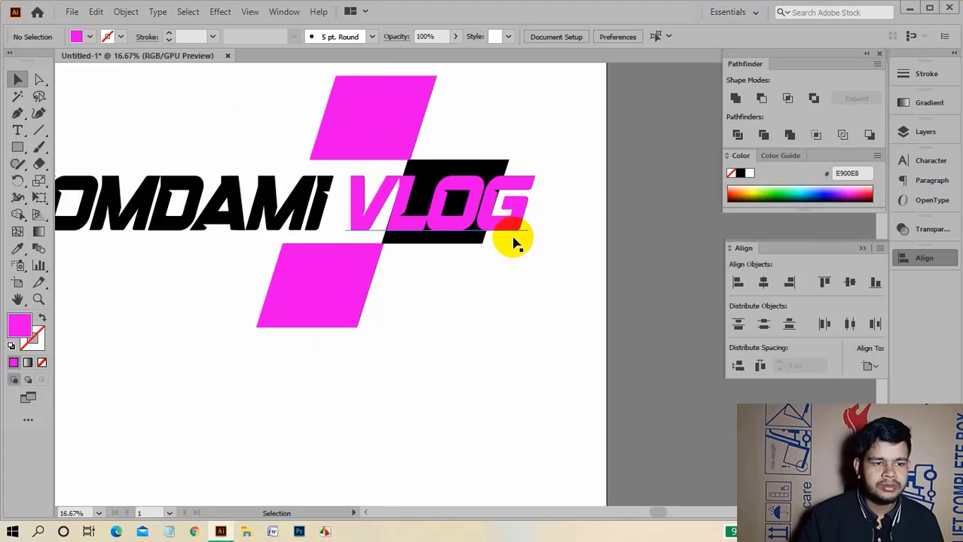
scroll(511, 239, "down", 1)
scroll(514, 217, "up", 1)
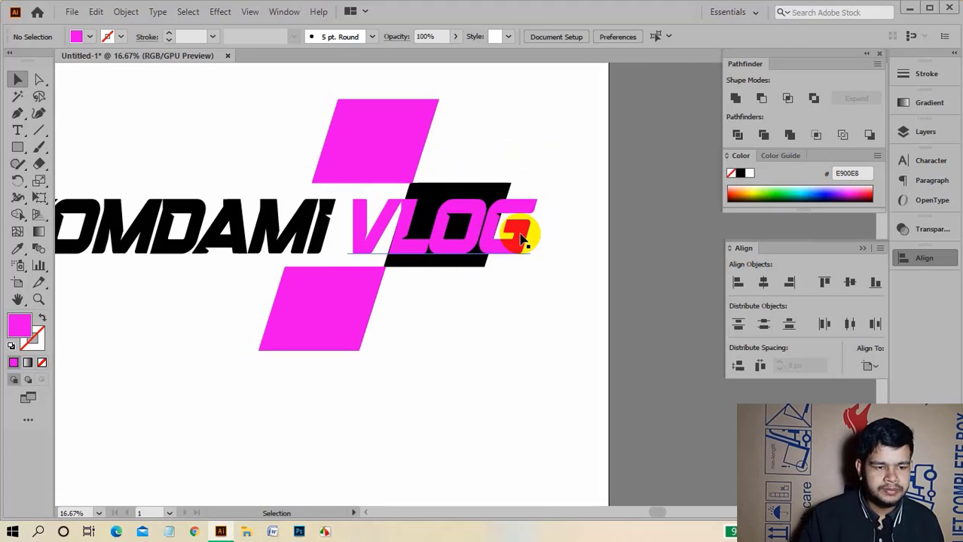
left_click(510, 222)
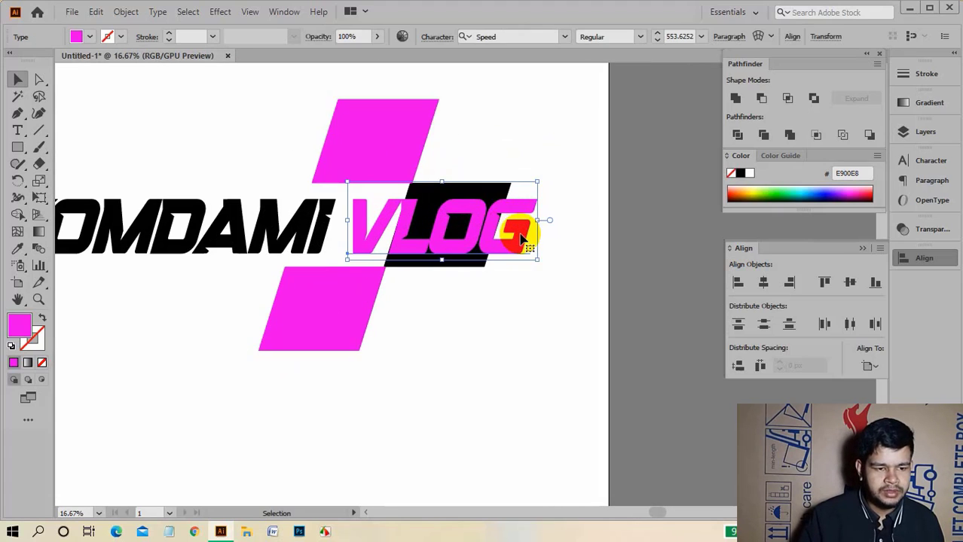
Apply a Drop Shadow to VLOG with Multiply 75%, 7 px offsets and 5 px blur.
left_click(218, 13)
mouse_move(240, 172)
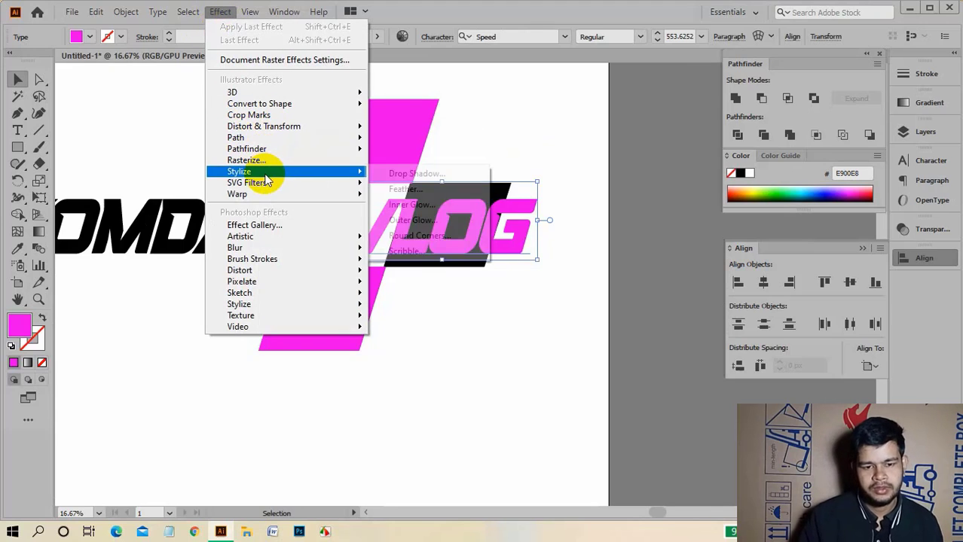
left_click(455, 174)
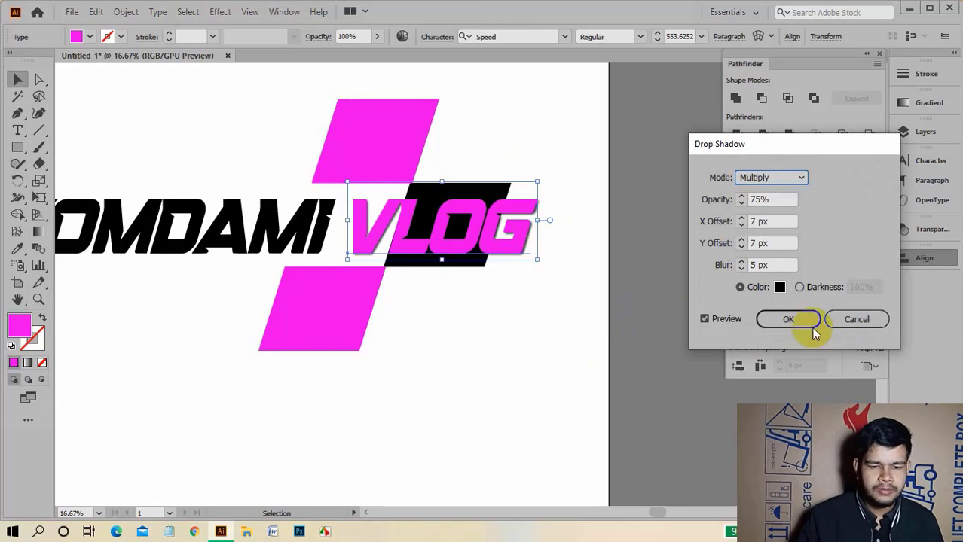
left_click(788, 319)
left_click(531, 325)
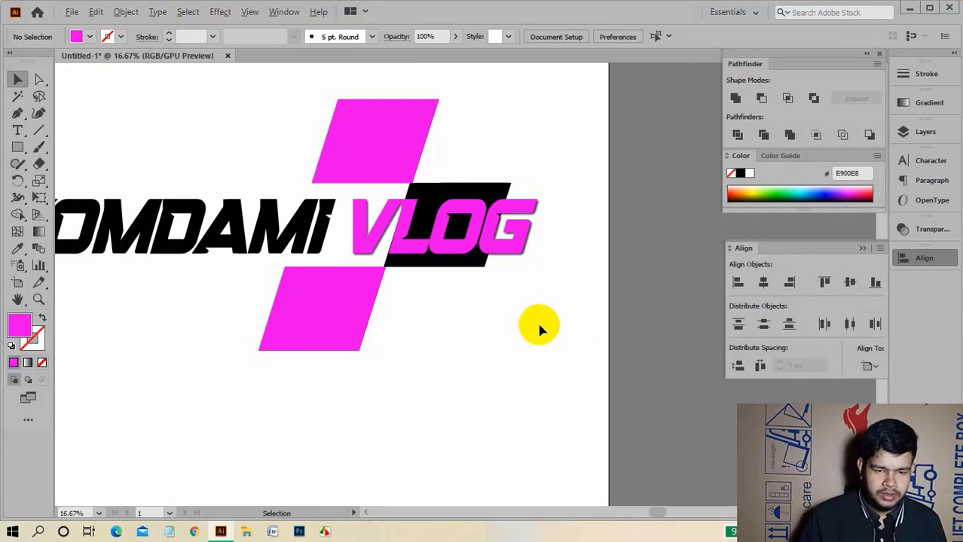
Zoom out to see the whole logo and select the reference logo copy on the pasteboard.
key("ctrl+minus")
scroll(525, 334, "left", 3)
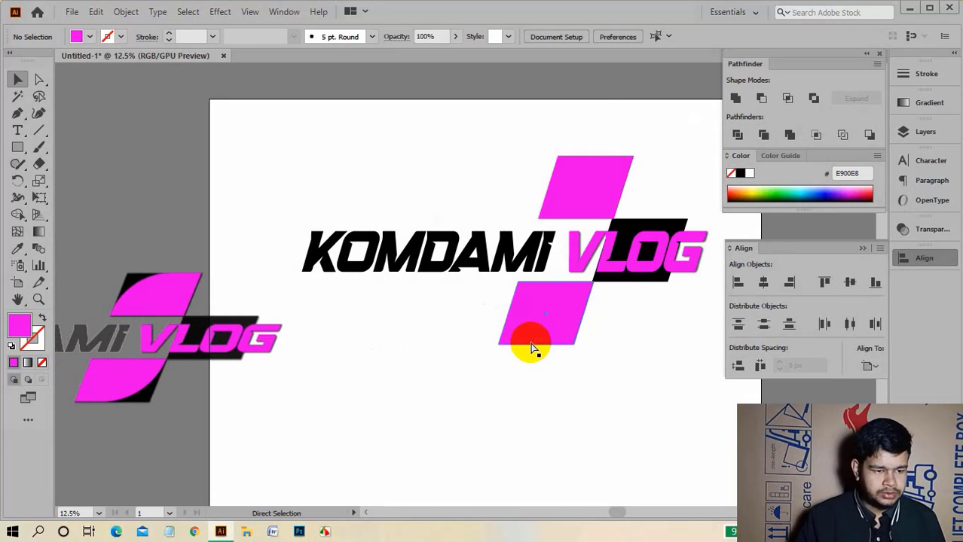
scroll(531, 348, "right", 1)
scroll(547, 375, "down", 1)
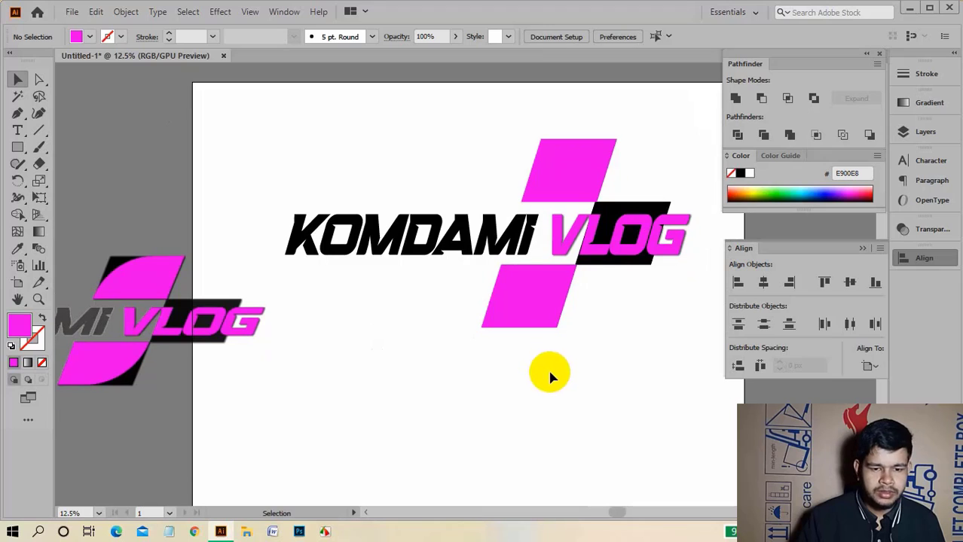
left_click(73, 322)
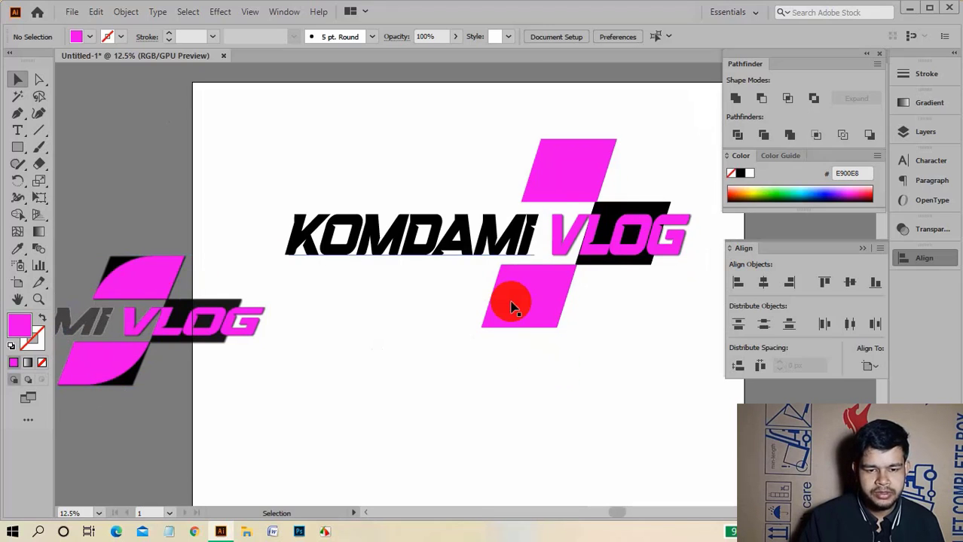
scroll(557, 290, "down", 1)
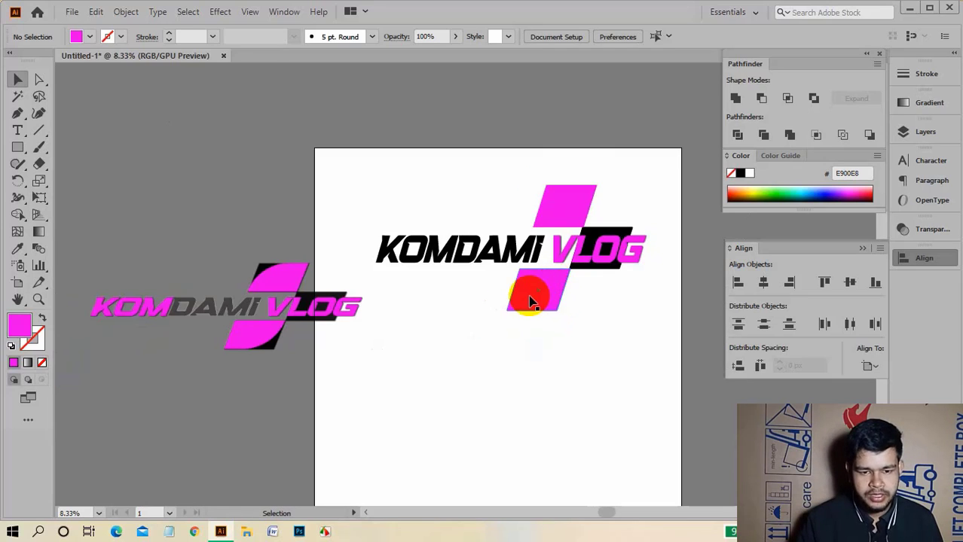
Give both pink parallelograms the Multiply 75% drop shadow, keeping the default settings.
left_click(560, 302)
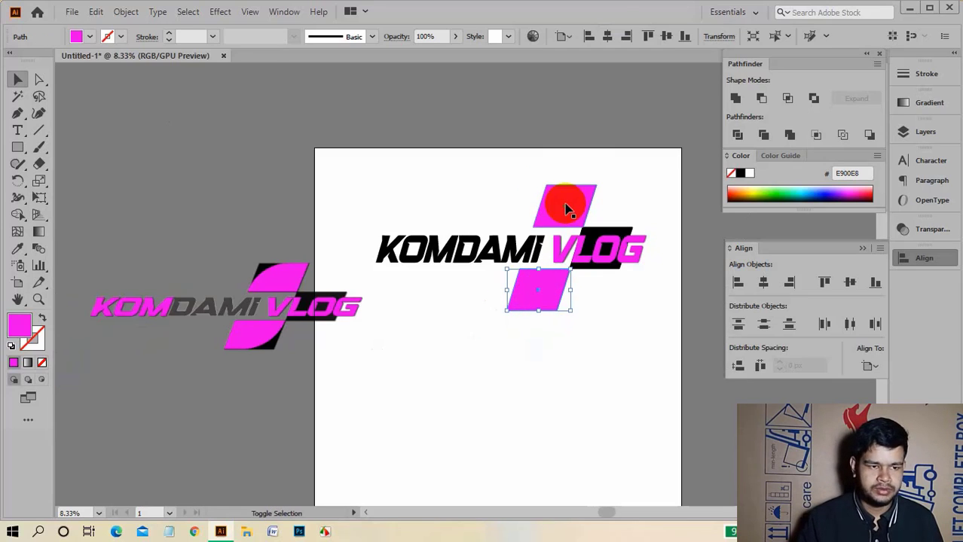
left_click(566, 210, "shift")
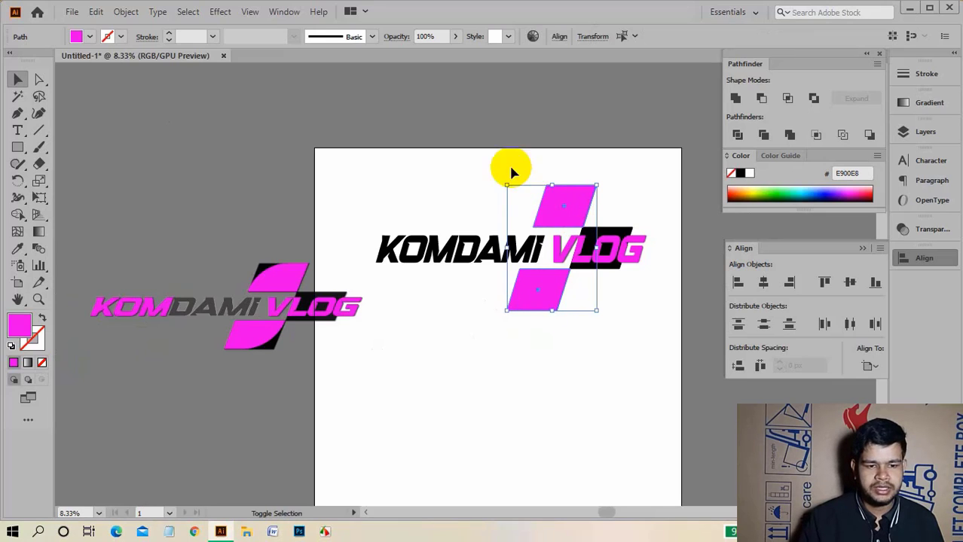
left_click(221, 13)
mouse_move(238, 172)
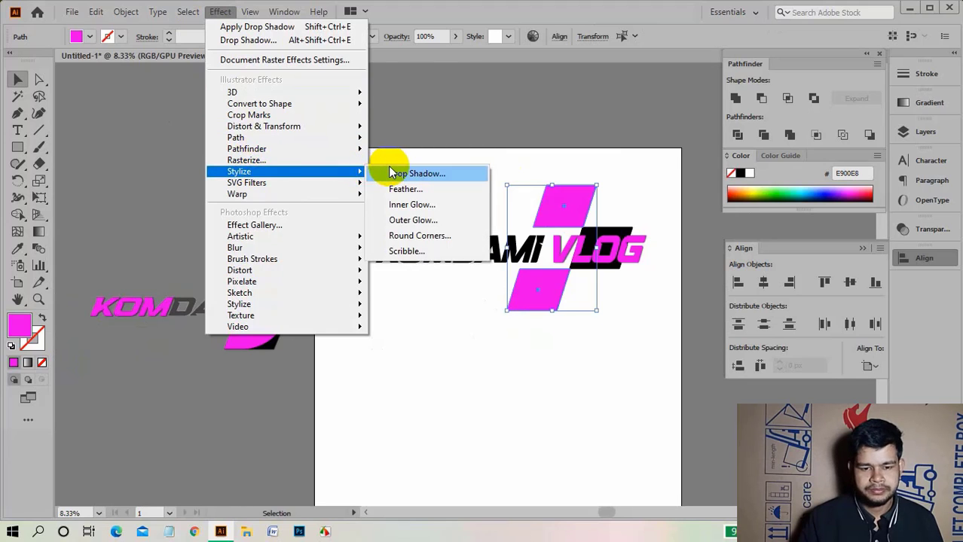
left_click(387, 173)
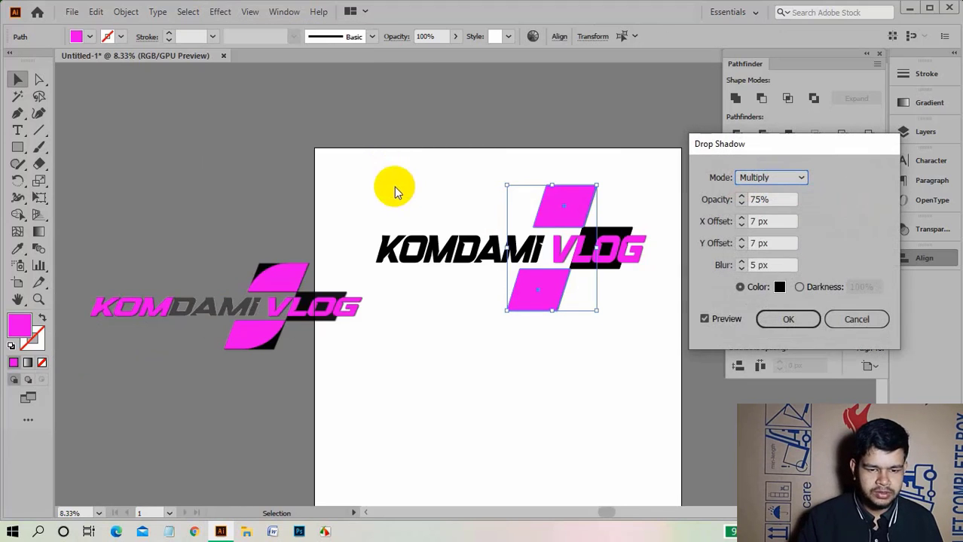
left_click(788, 319)
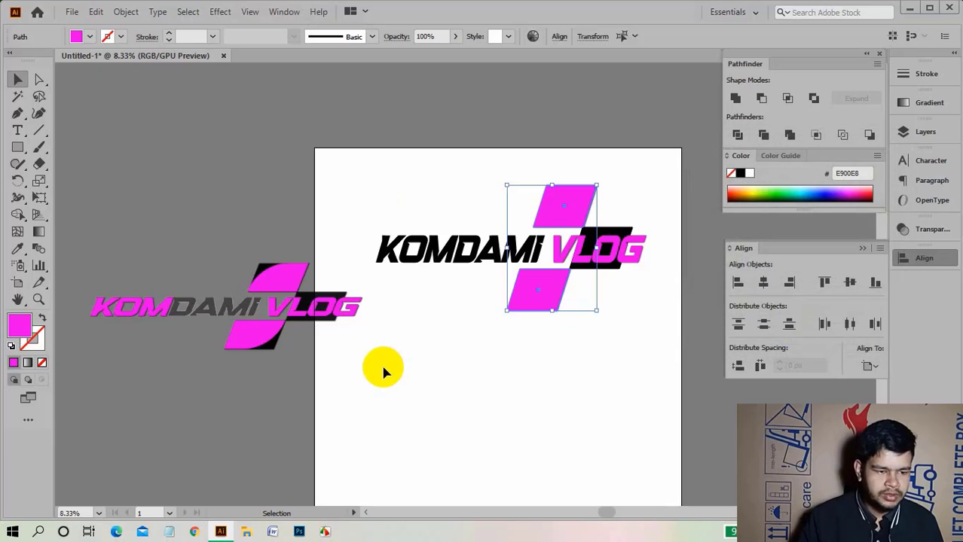
left_click(452, 339)
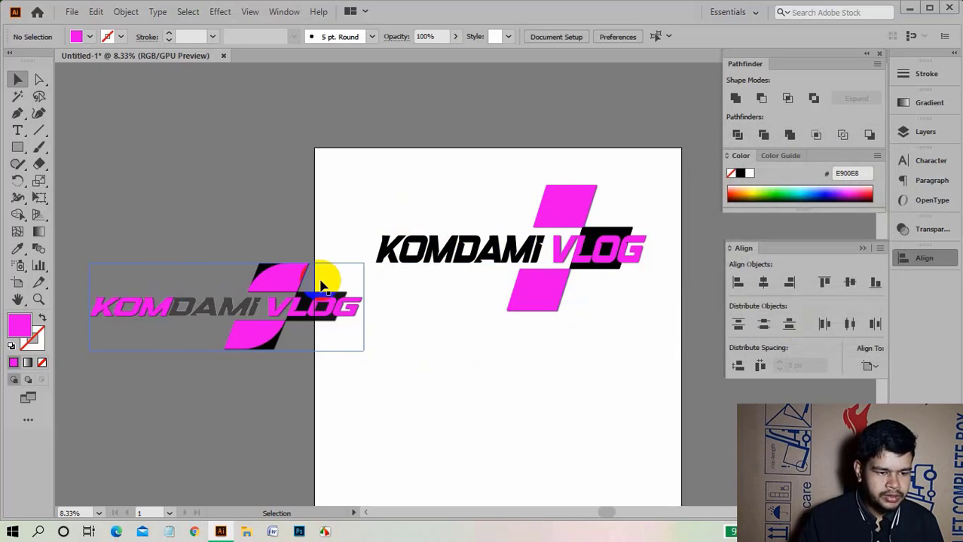
Expand the black KOMDAMI text into outlined shapes with Object > Expand.
scroll(172, 320, "up", 5)
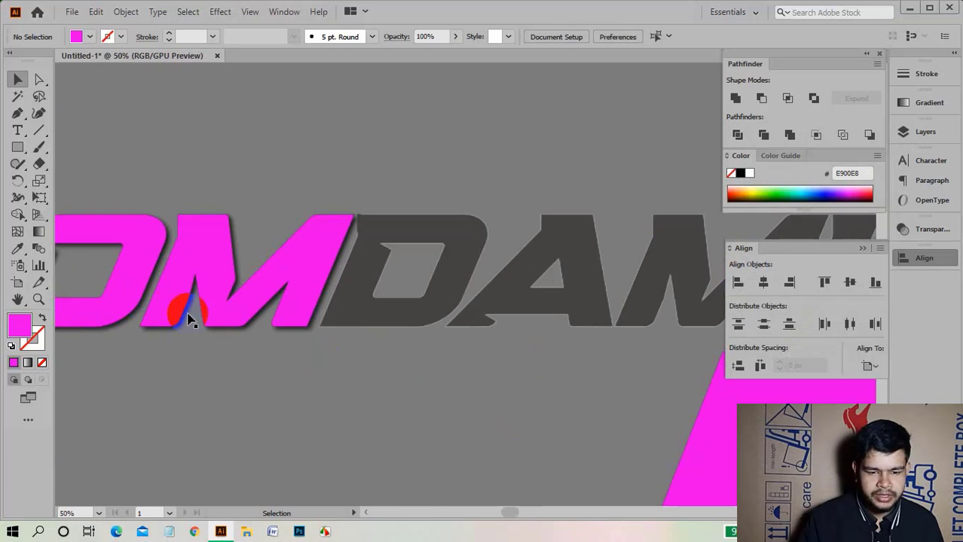
scroll(210, 332, "down", 2)
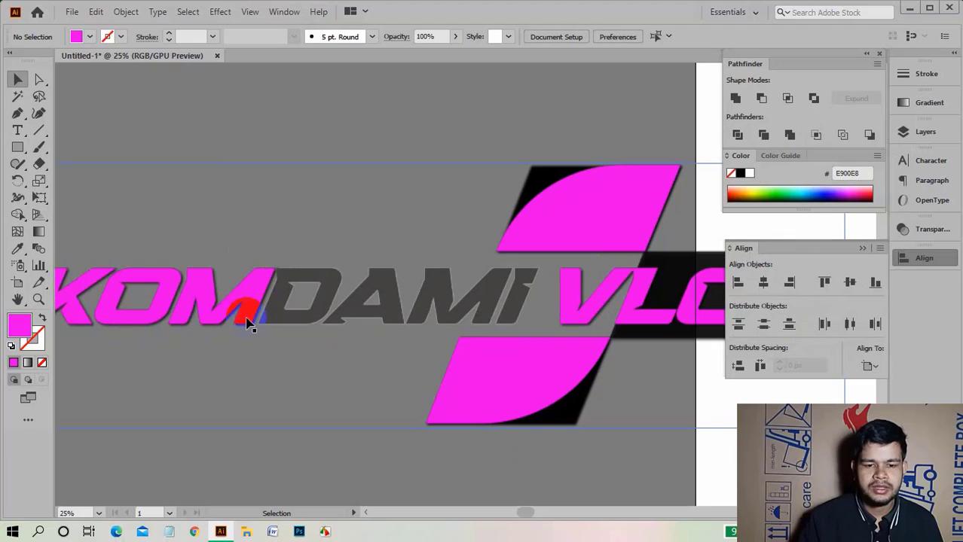
scroll(441, 319, "down", 1)
scroll(441, 318, "down", 1)
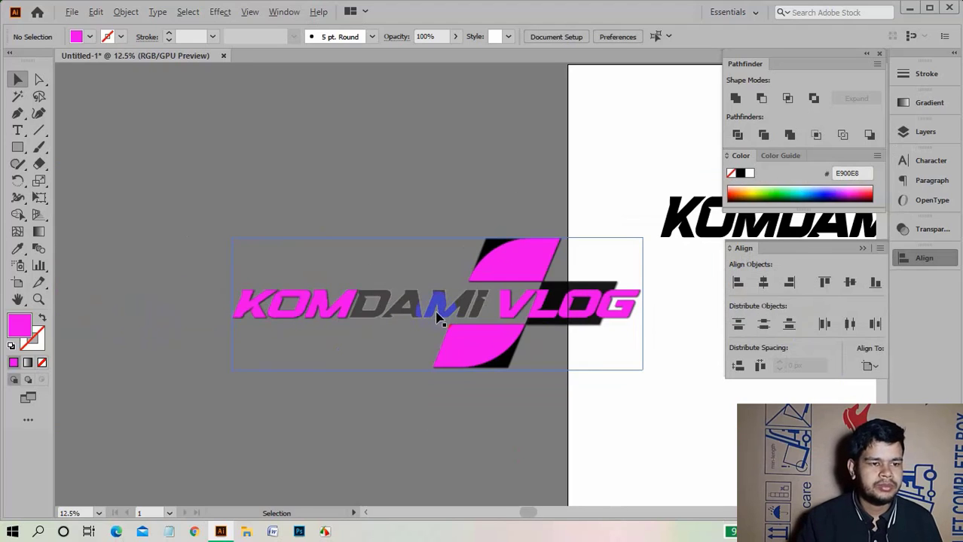
scroll(432, 316, "right", 1)
scroll(431, 316, "right", 3)
scroll(444, 316, "right", 3)
scroll(461, 317, "right", 2)
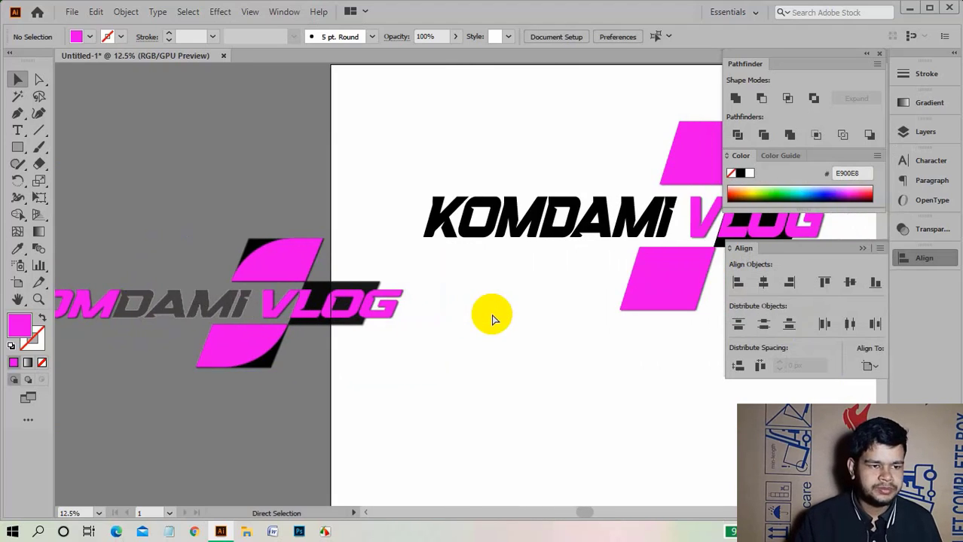
left_click(561, 226)
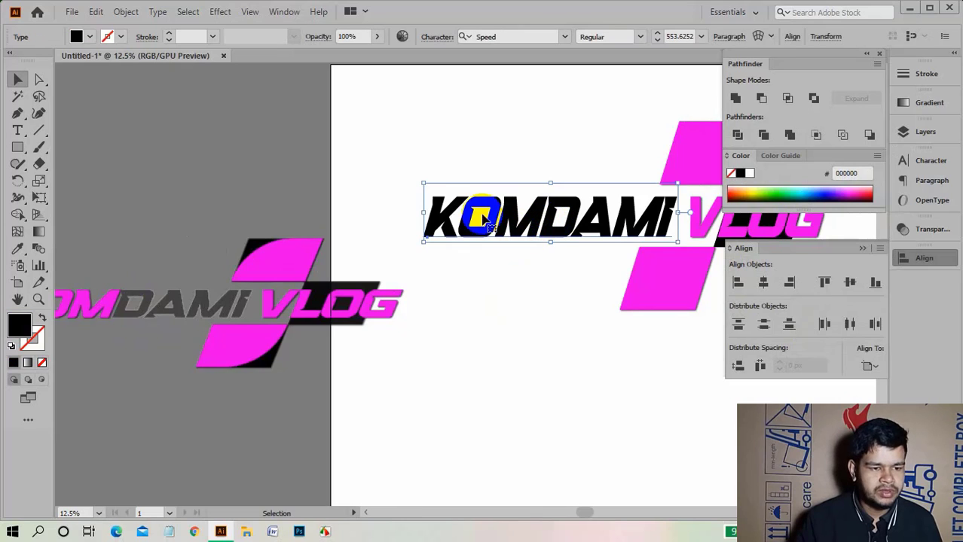
scroll(398, 204, "right", 1)
scroll(391, 200, "right", 1)
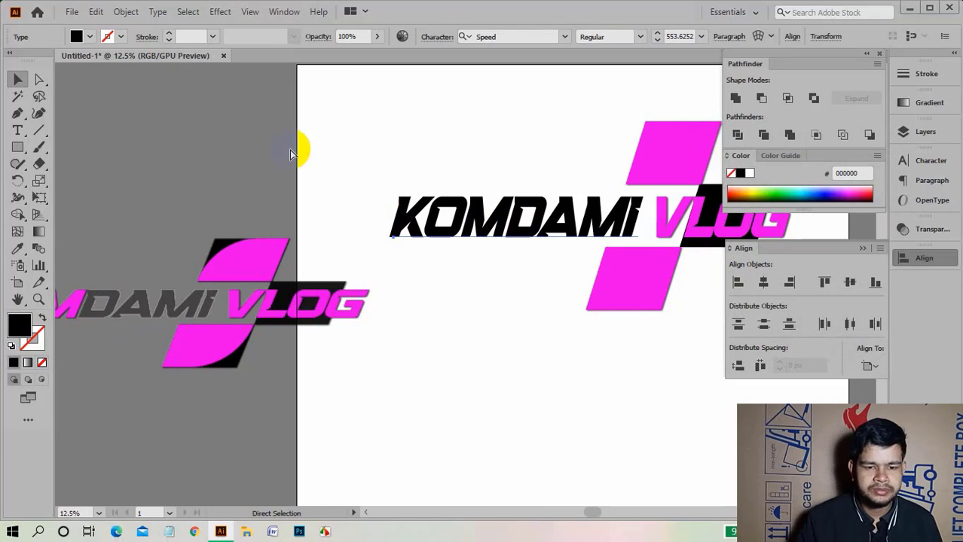
left_click(126, 13)
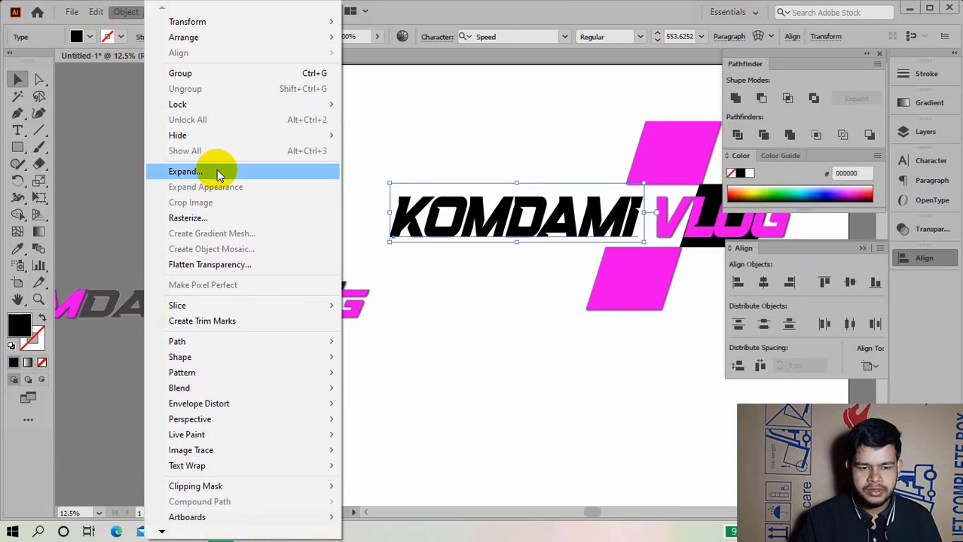
left_click(217, 171)
left_click(430, 345)
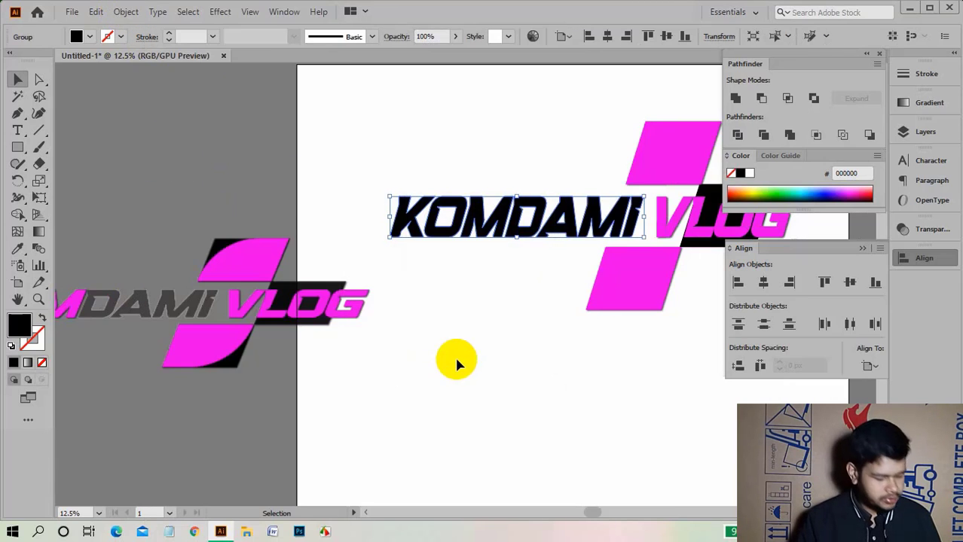
Combine the expanded KOMDAMI letters into one compound path with Ctrl+8.
left_click(468, 265)
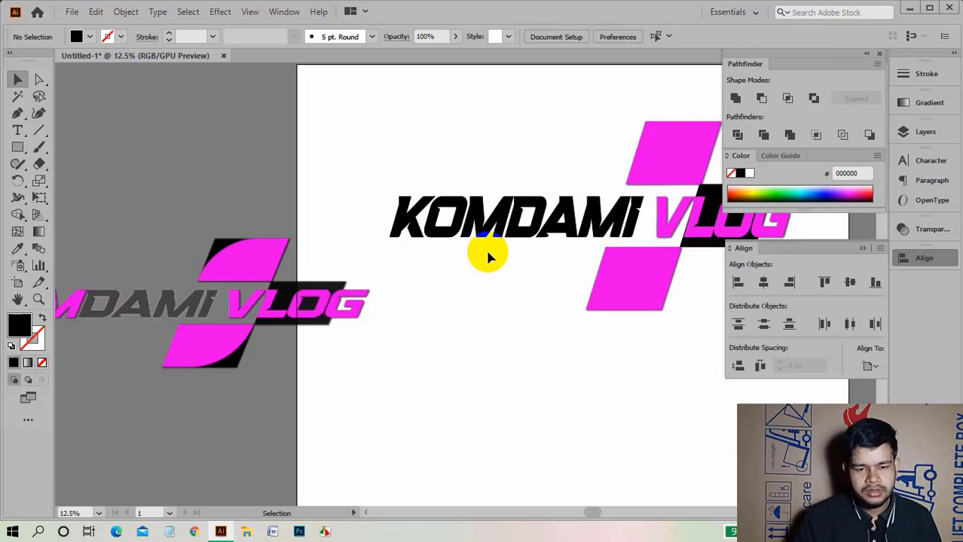
left_click(494, 220)
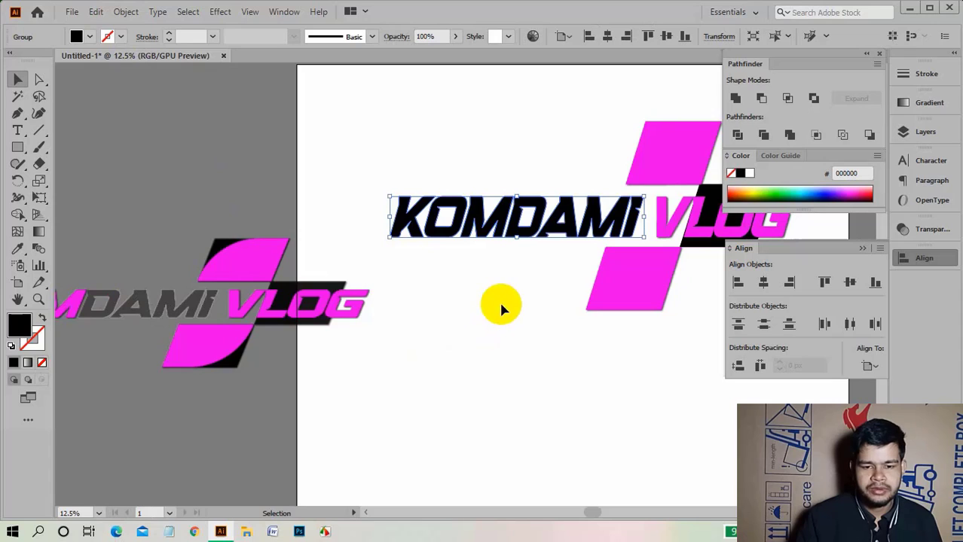
key("a")
key("ctrl+8")
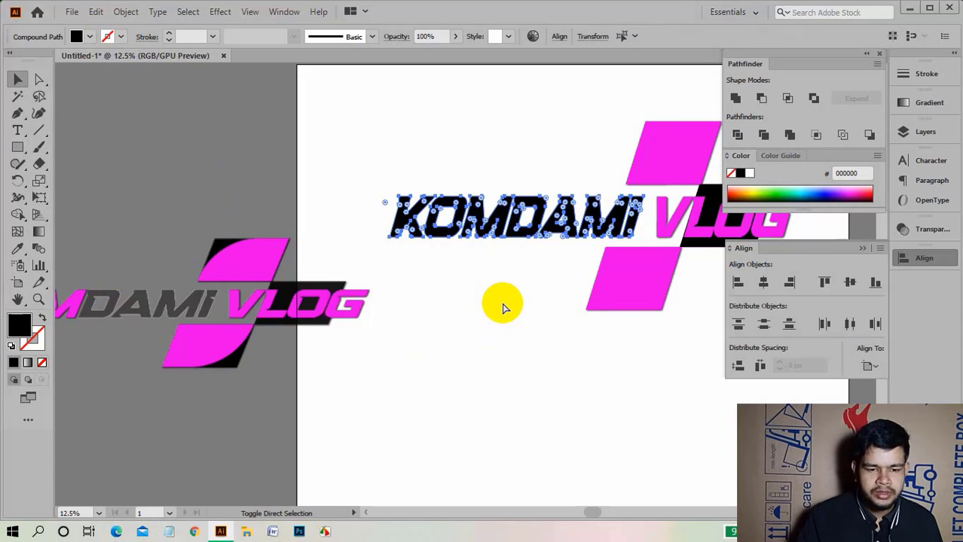
Reposition the letter A within KOMDAMI.
left_click(502, 303)
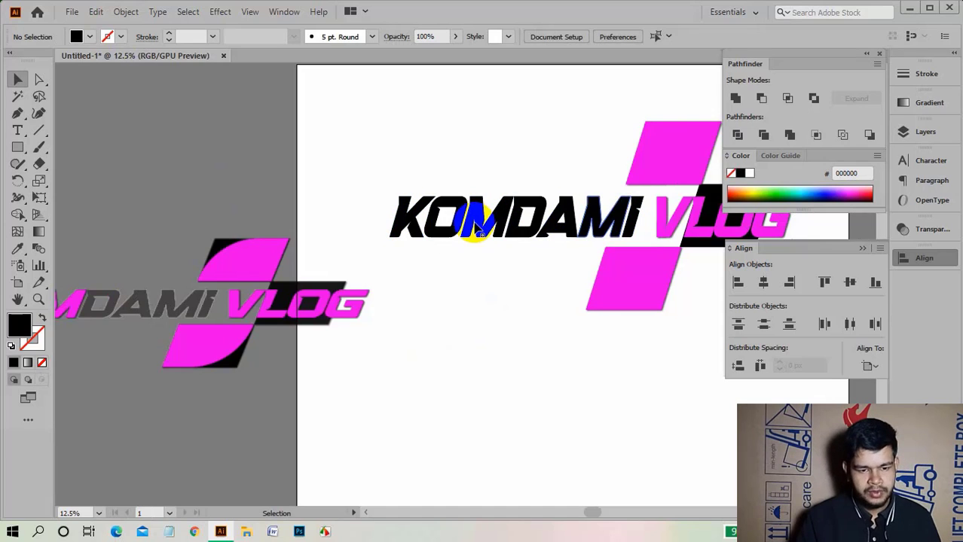
mouse_move(431, 237)
left_mouse_down()
mouse_move(531, 240)
mouse_move(566, 237)
mouse_move(571, 226)
left_mouse_up()
left_click(494, 300)
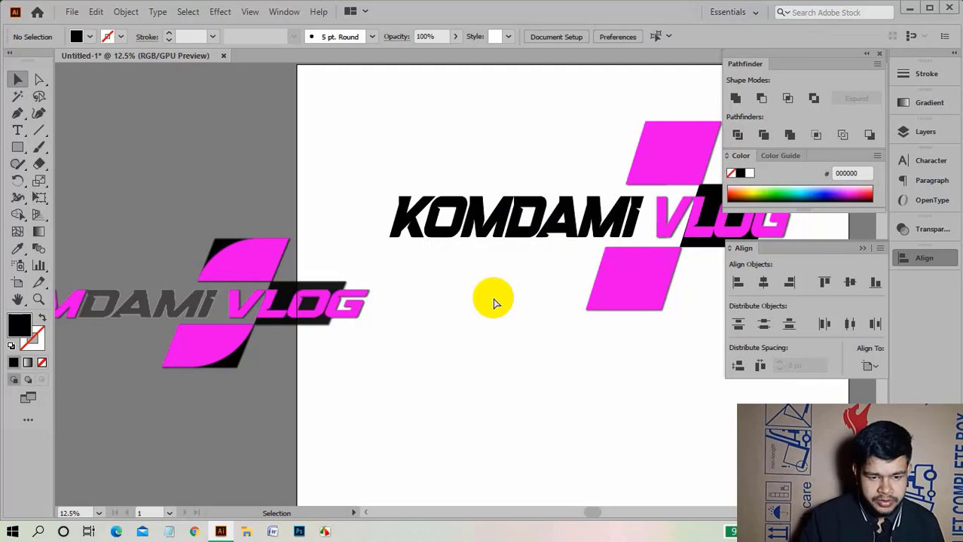
scroll(494, 302, "right", 1)
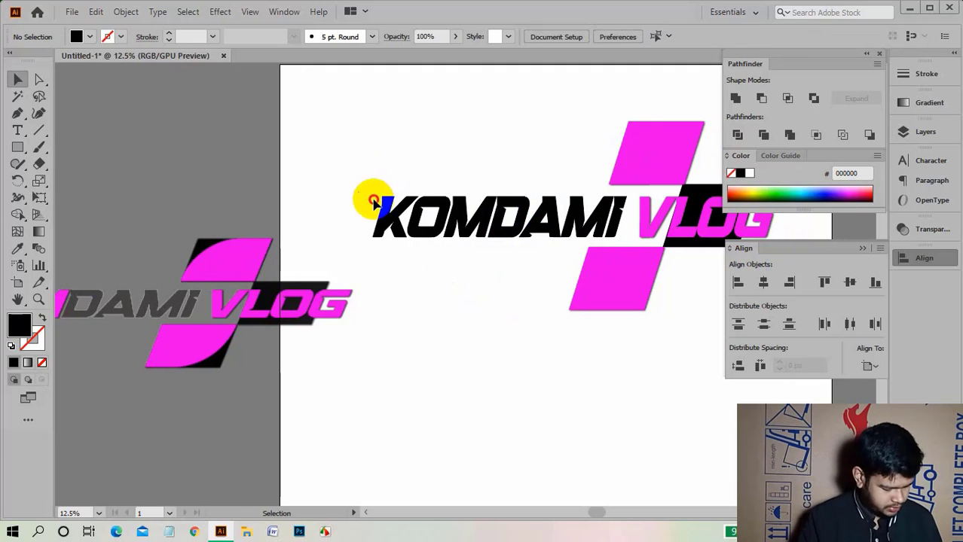
Recolour the KOM letters magenta (E900E8) from the slanted shape, leaving DAMI black.
left_click_drag(357, 193, 473, 235)
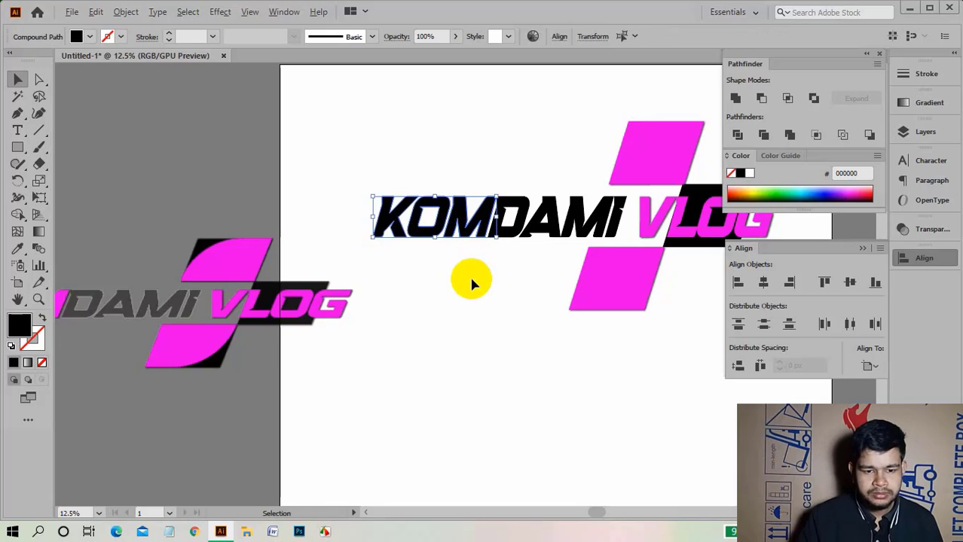
scroll(469, 277, "down", 1)
key("i")
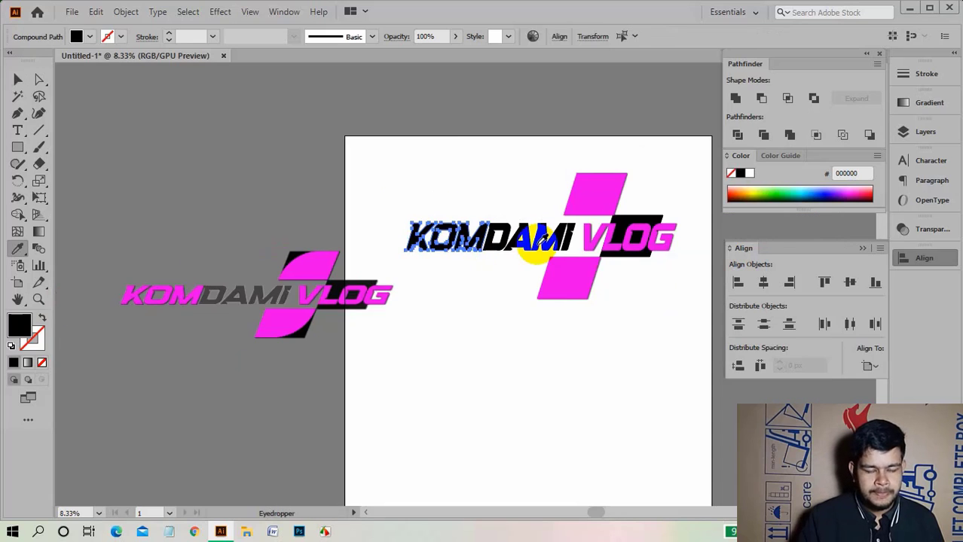
left_click(590, 190)
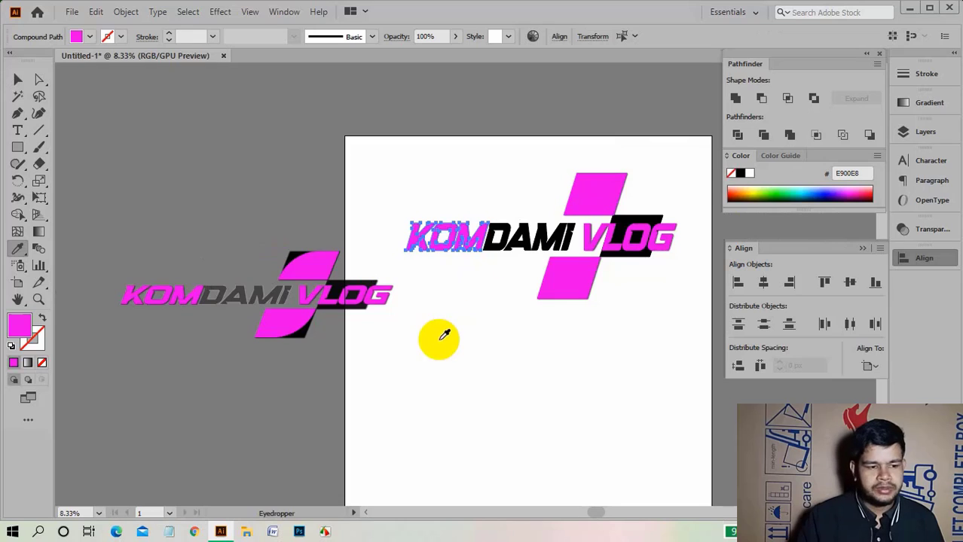
key("v")
left_click(480, 299)
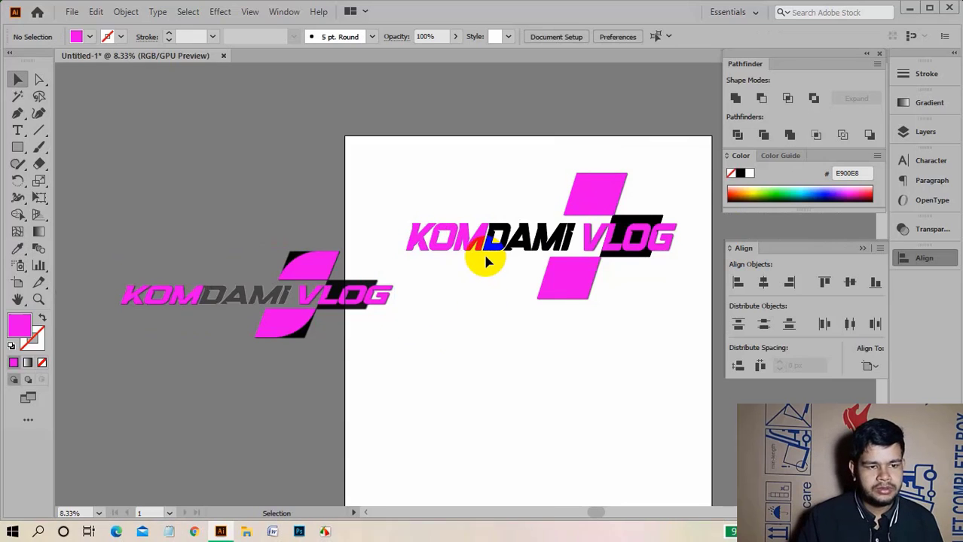
scroll(484, 252, "up", 2)
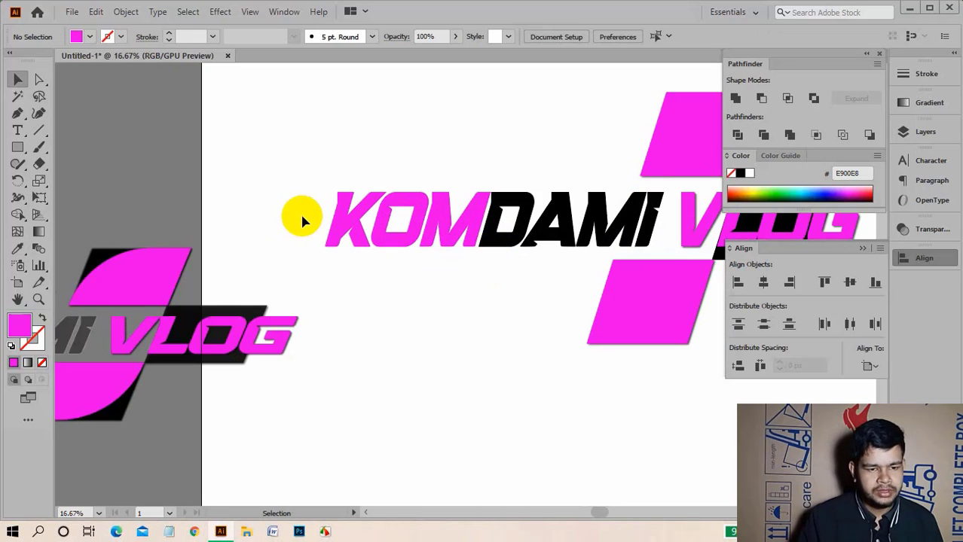
Add a drop shadow to KOM: Multiply, 75% opacity, 7 px offsets, 5 px blur.
left_click(455, 241)
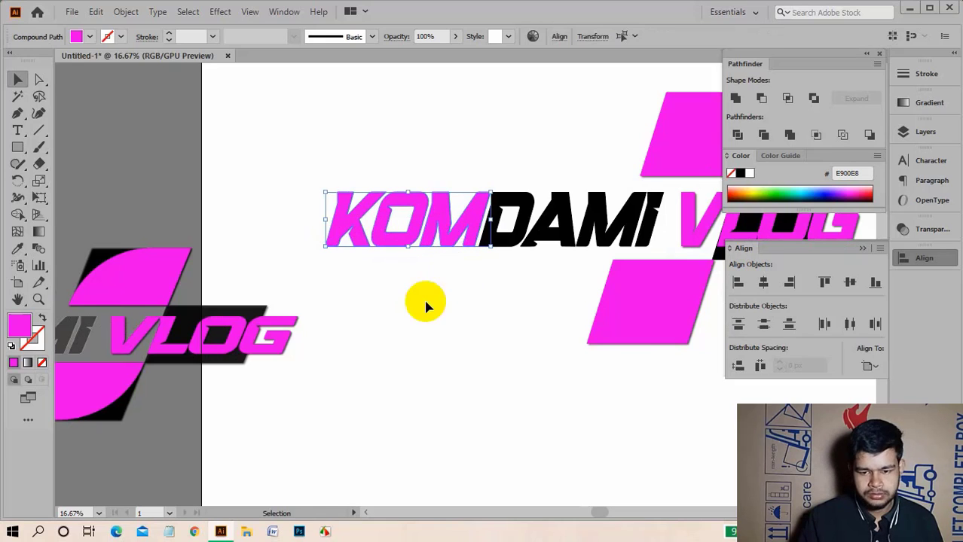
left_click(220, 12)
mouse_move(238, 172)
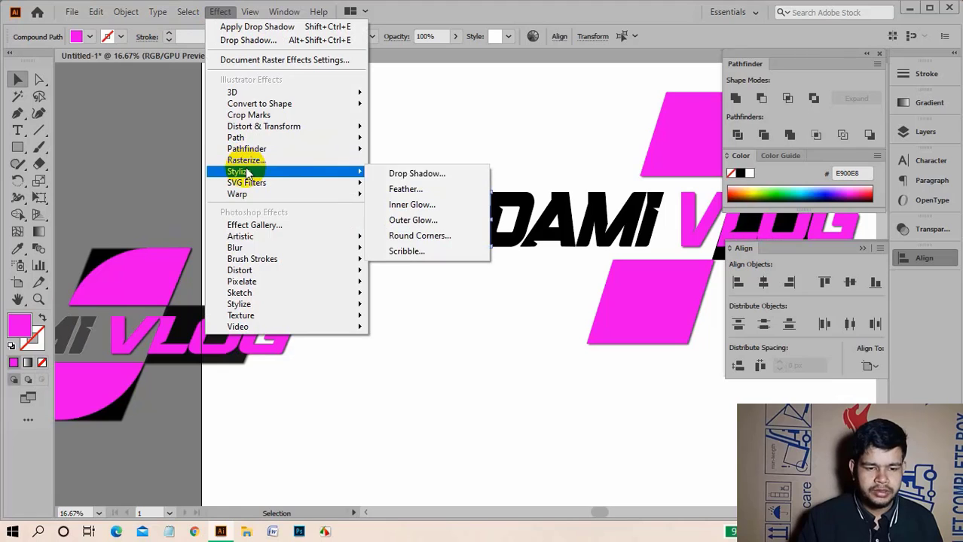
left_click(393, 172)
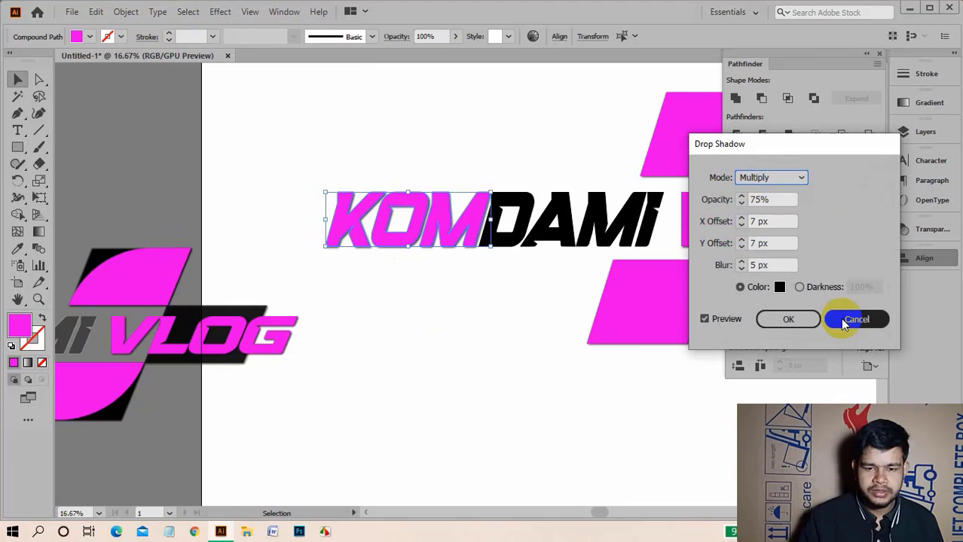
left_click(786, 320)
left_click(422, 313)
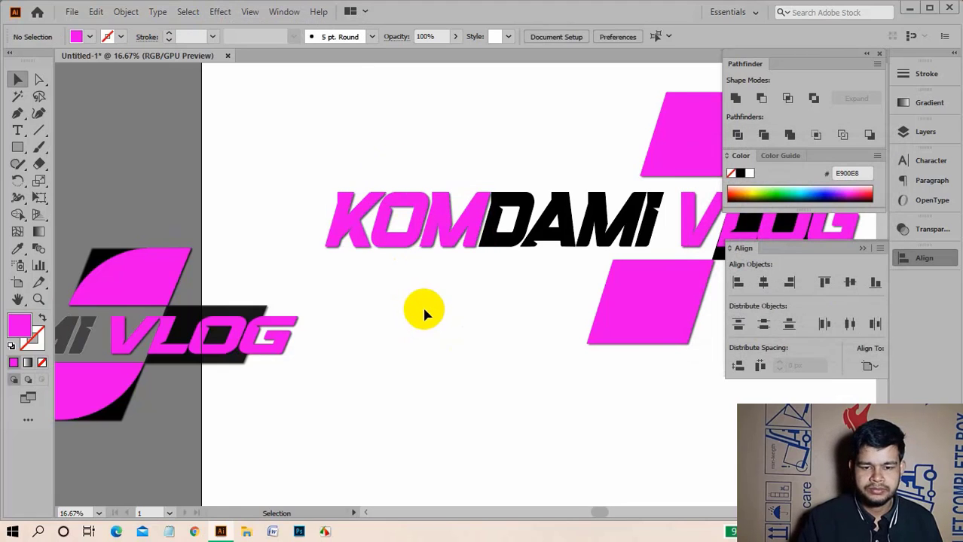
Pan around to compare the finished KOMDAMI VLOG logo with the reference copy.
scroll(423, 312, "down", 1)
scroll(427, 306, "up", 3)
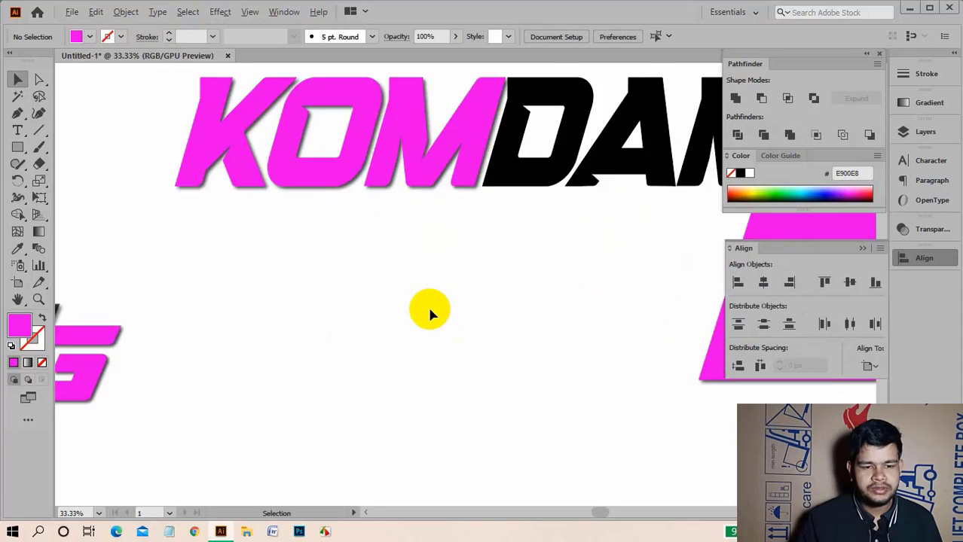
scroll(427, 305, "down", 5)
left_click(203, 333)
scroll(203, 335, "up", 3)
left_click(687, 200)
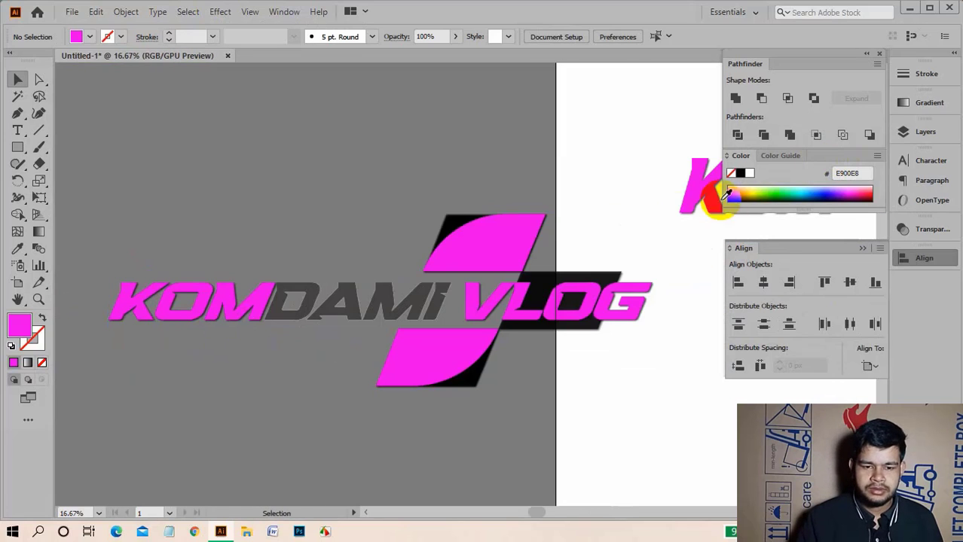
scroll(687, 223, "right", 3)
scroll(655, 219, "right", 5)
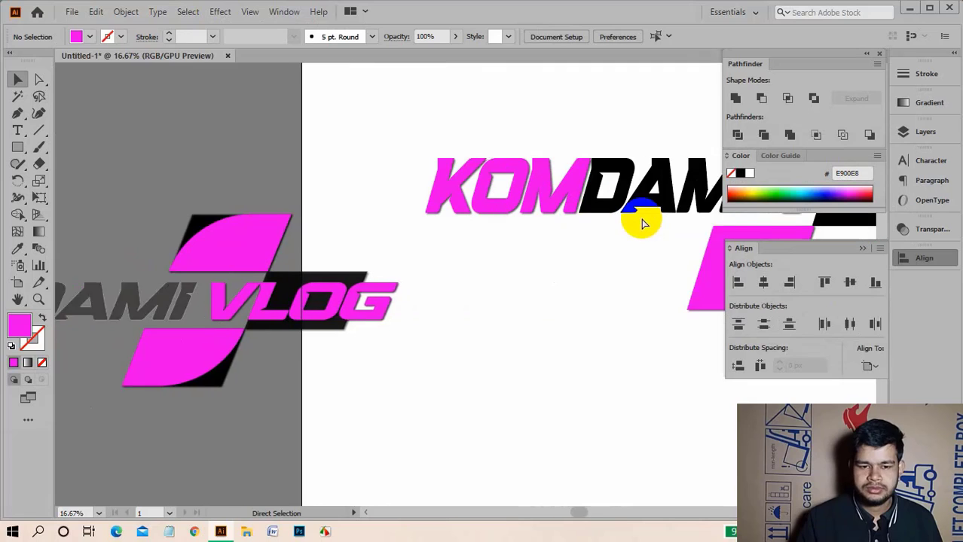
scroll(640, 218, "right", 2)
scroll(618, 230, "right", 2)
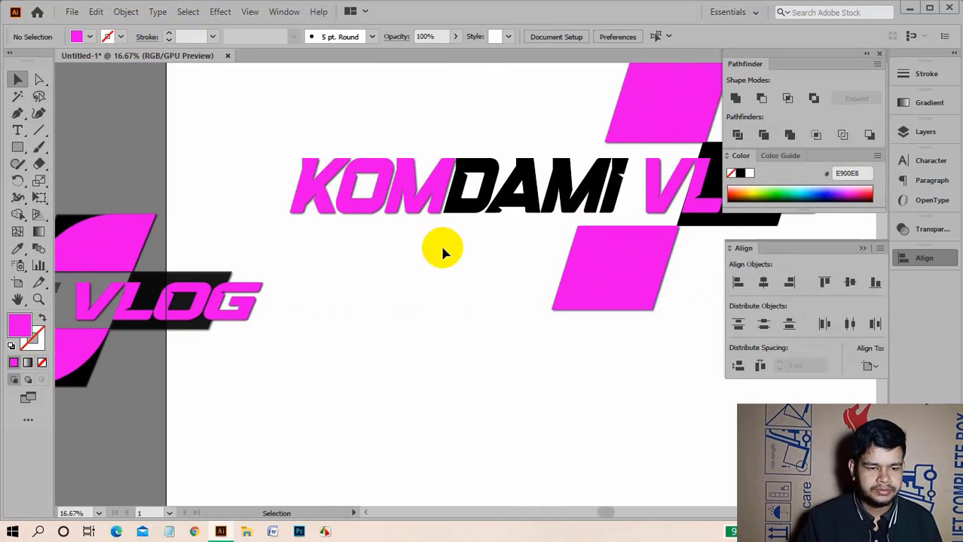
scroll(441, 244, "down", 1)
scroll(489, 230, "down", 1)
scroll(591, 216, "left", 1)
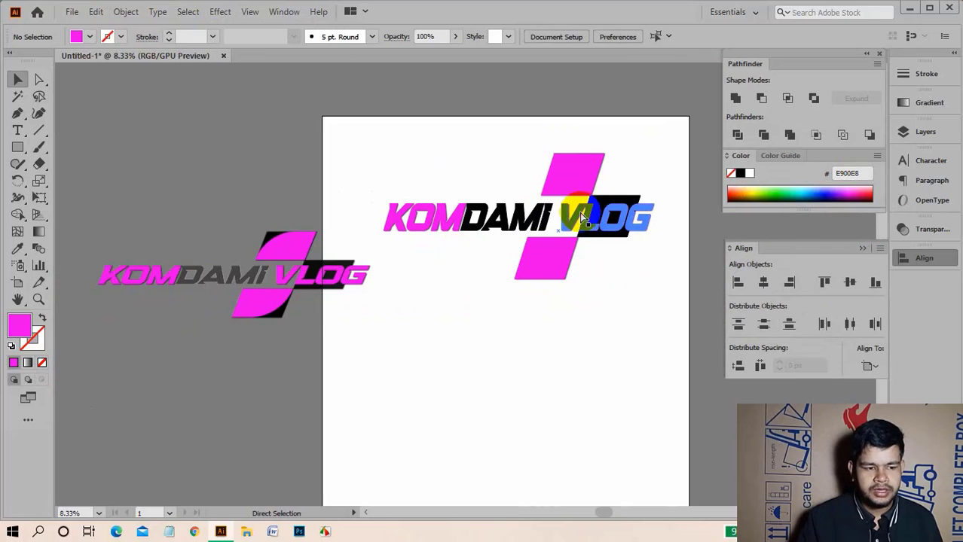
scroll(579, 213, "up", 1)
scroll(565, 216, "up", 1)
scroll(542, 222, "right", 1)
scroll(532, 226, "right", 2)
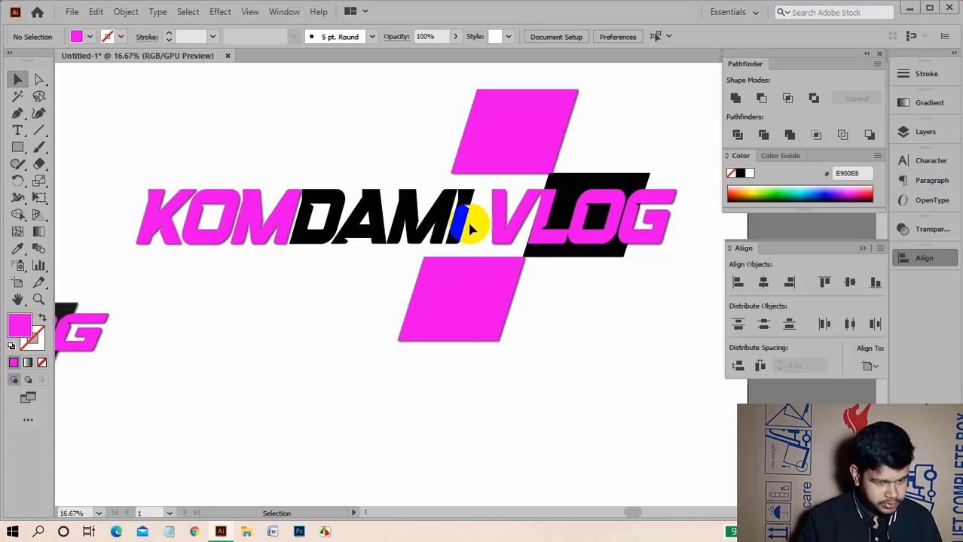
Move the DAMI letters closer to KOM and zoom out to the whole logo.
left_click_drag(468, 223, 313, 239)
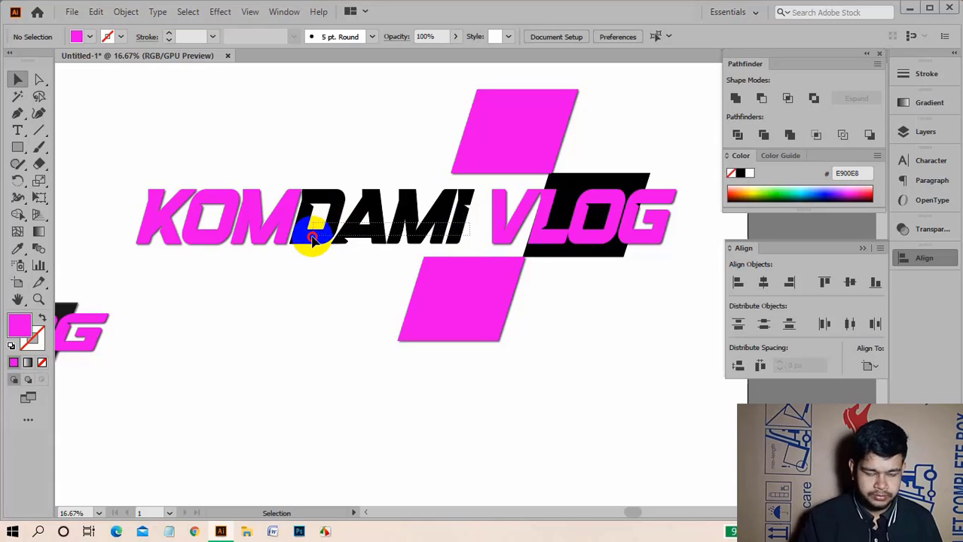
key("ctrl+minus")
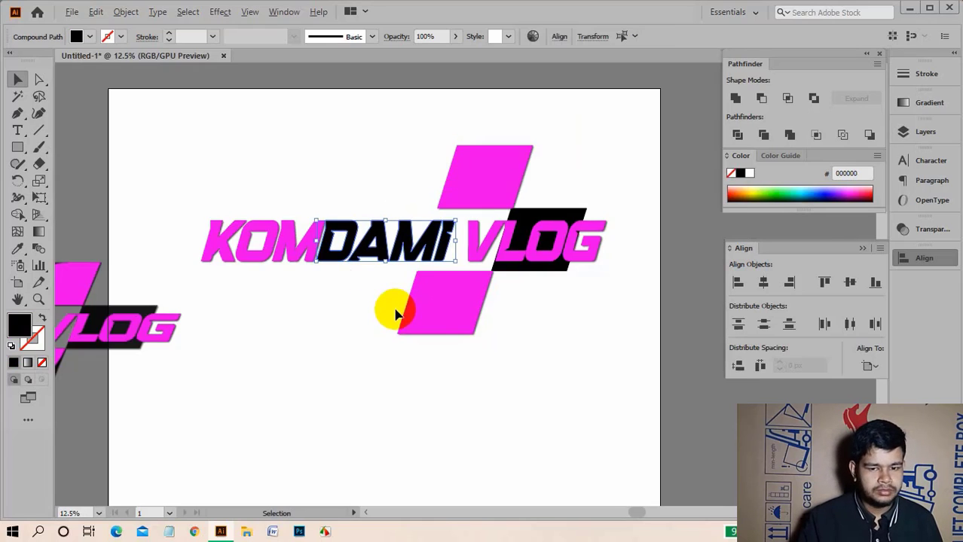
scroll(349, 313, "left", 3)
Recolour DAMI dark grey 444141, sampled from the left logo's DAMI.
left_click(364, 318)
scroll(364, 319, "left", 3)
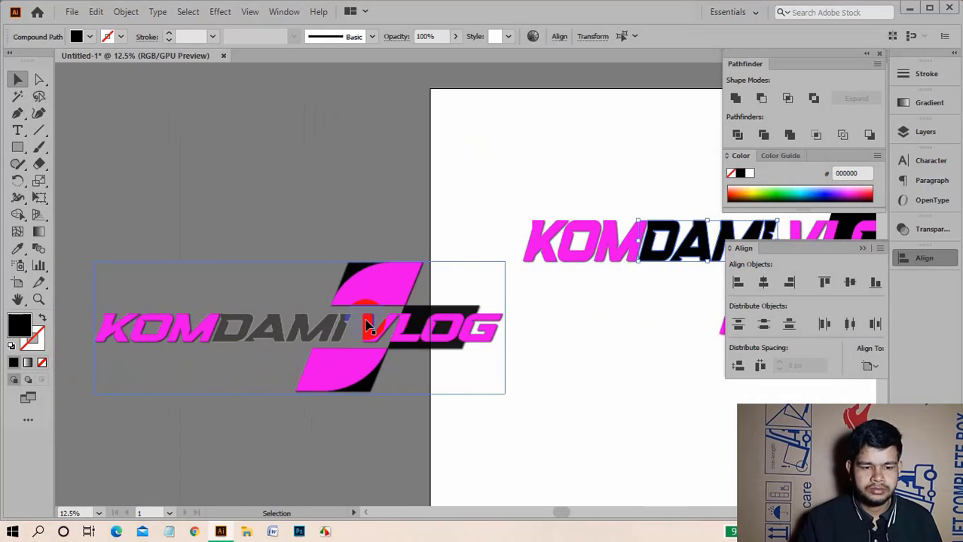
key("i")
left_click(237, 311)
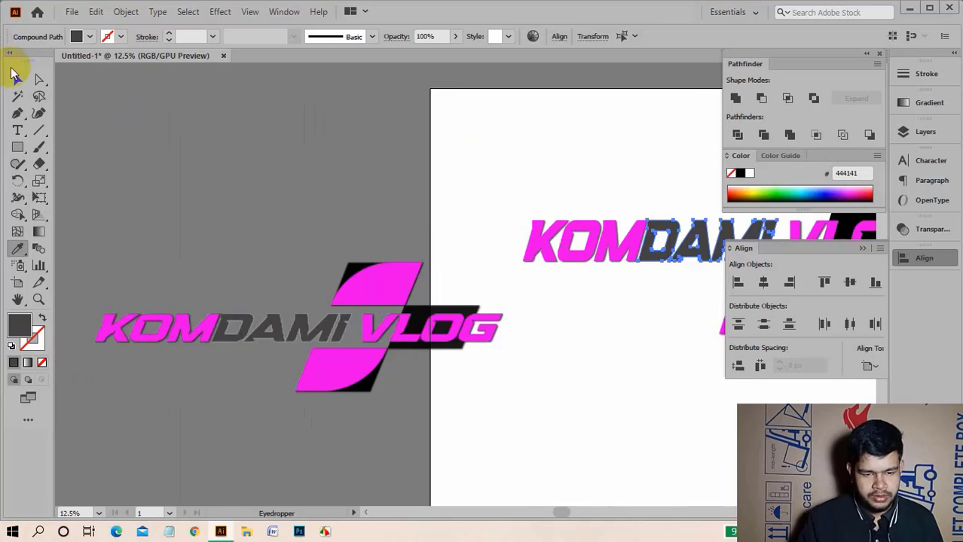
left_click(18, 80)
scroll(299, 185, "right", 1)
scroll(299, 189, "right", 1)
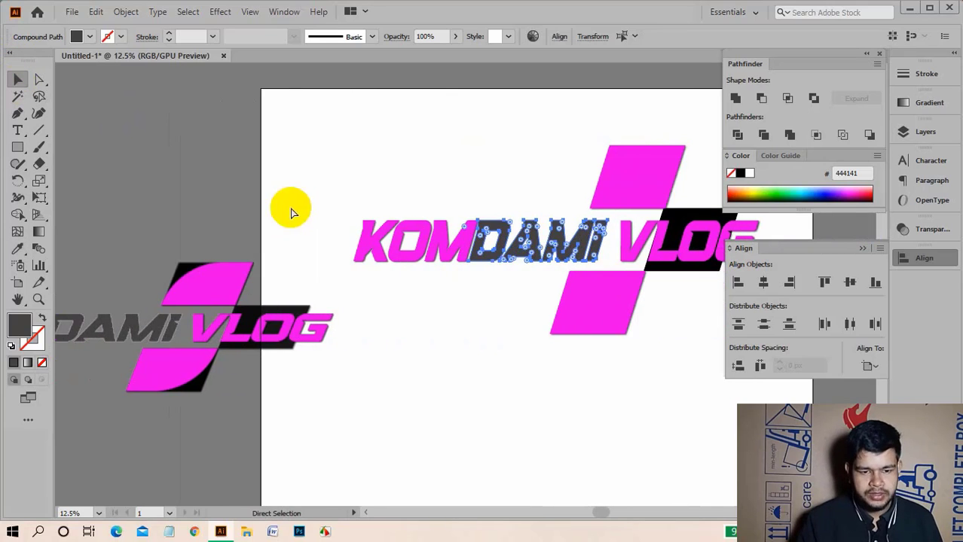
left_click(397, 322)
scroll(425, 338, "down", 1)
scroll(455, 344, "right", 1)
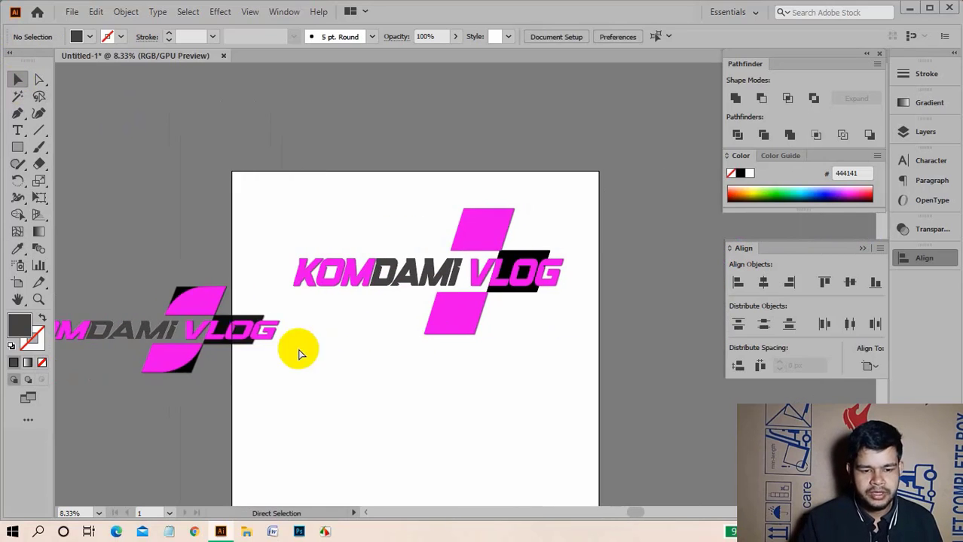
left_click(465, 320)
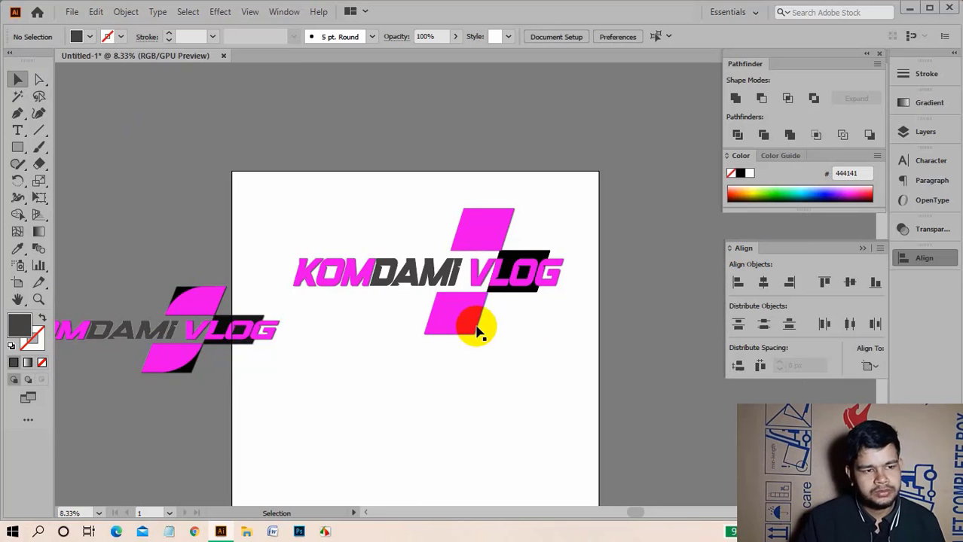
Select both pink parallelograms and apply Object > Expand Appearance to them.
left_click(499, 223)
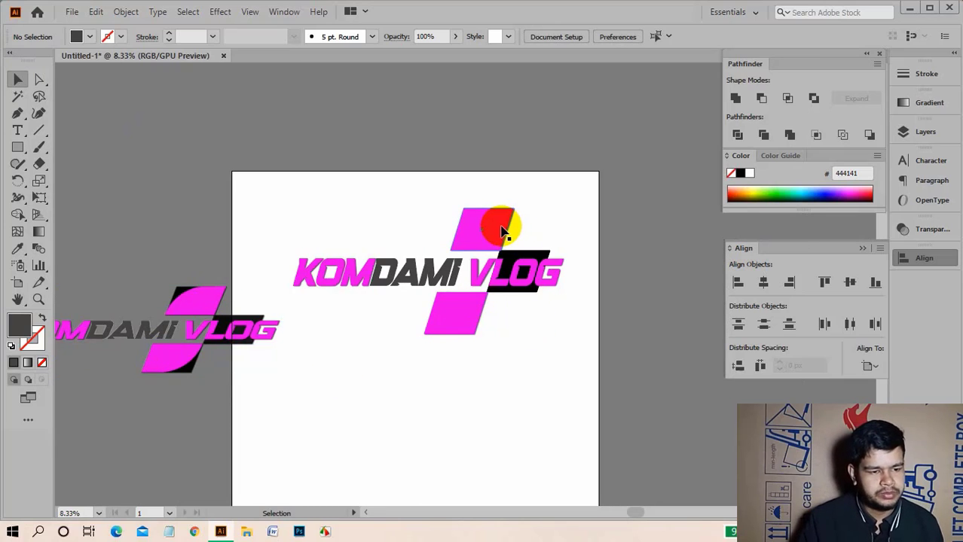
left_click(467, 321, "shift")
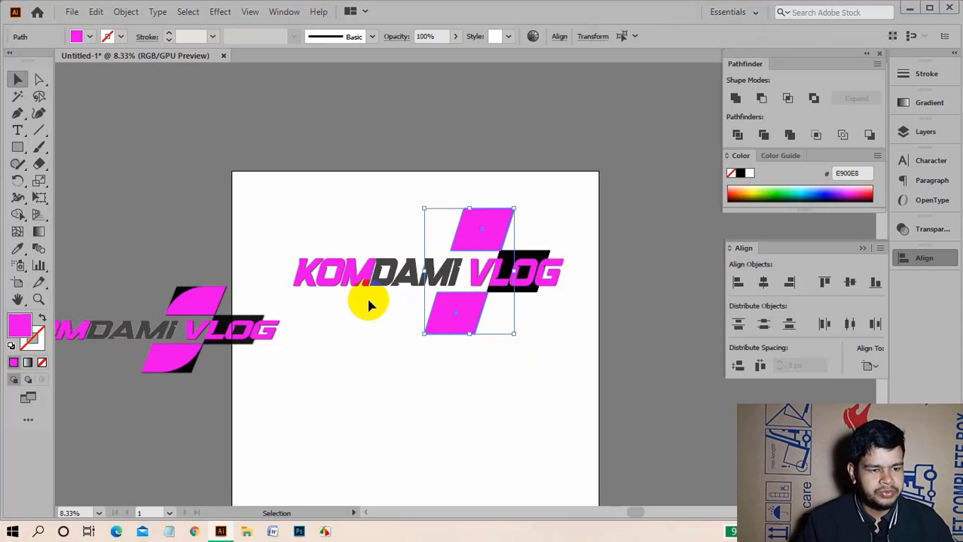
left_click(127, 13)
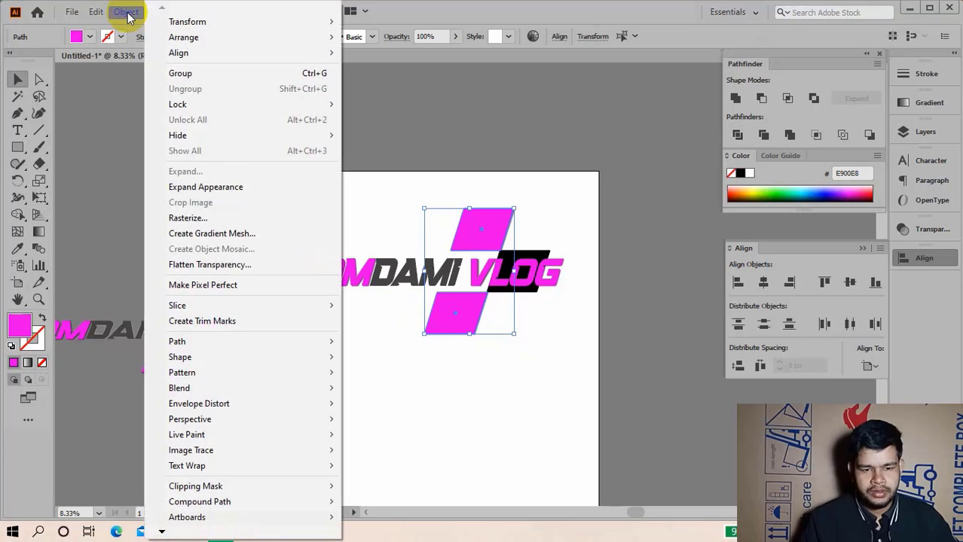
left_click(223, 190)
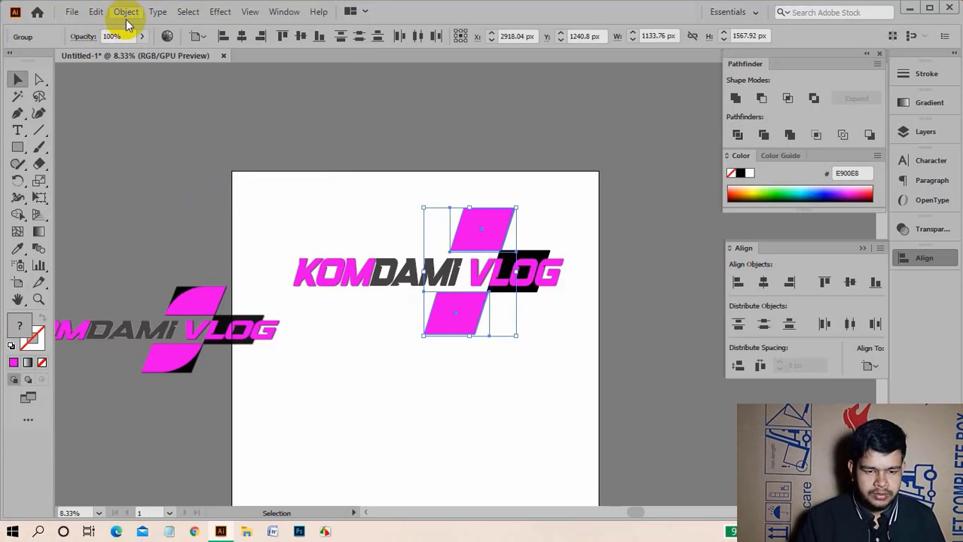
left_click(125, 12)
left_click(210, 174)
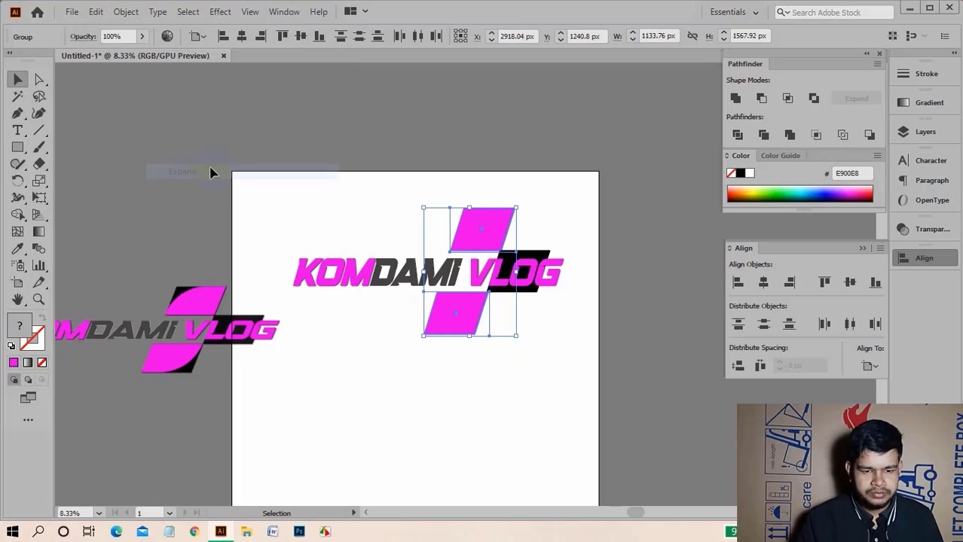
left_click(555, 248)
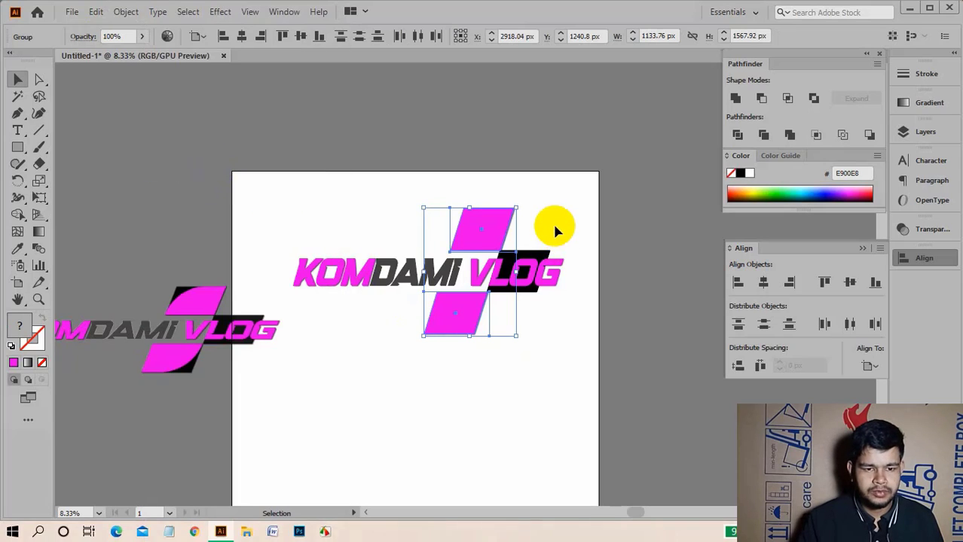
Zoom in on the parallelograms, briefly trying Direct Selection before returning to Selection.
scroll(470, 222, "up", 2)
scroll(473, 256, "up", 1)
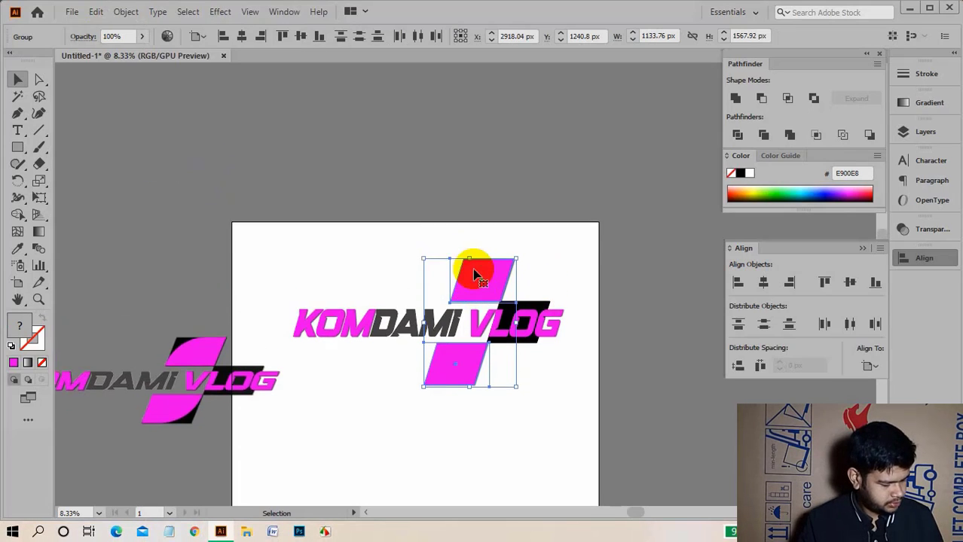
scroll(474, 274, "down", 4)
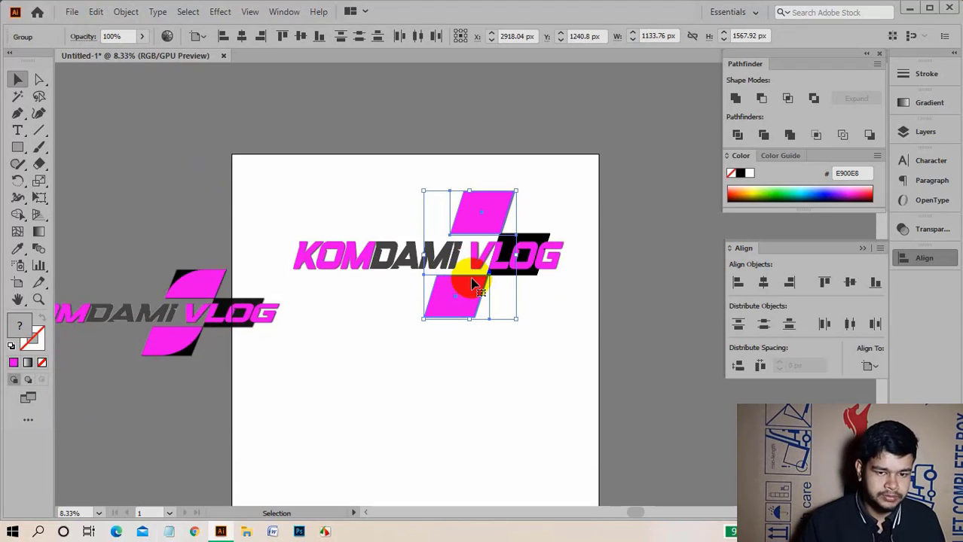
scroll(473, 285, "up", 1)
scroll(471, 278, "up", 1)
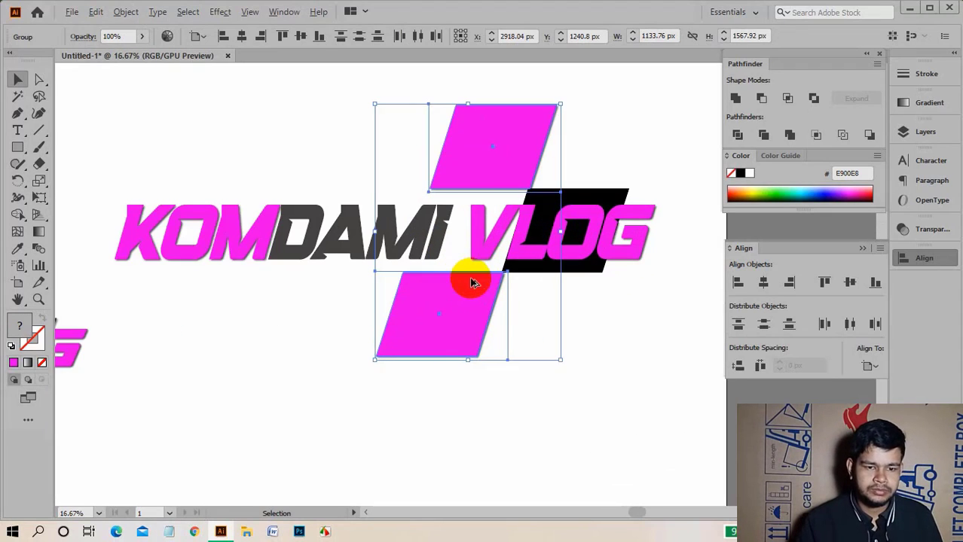
scroll(468, 273, "up", 1)
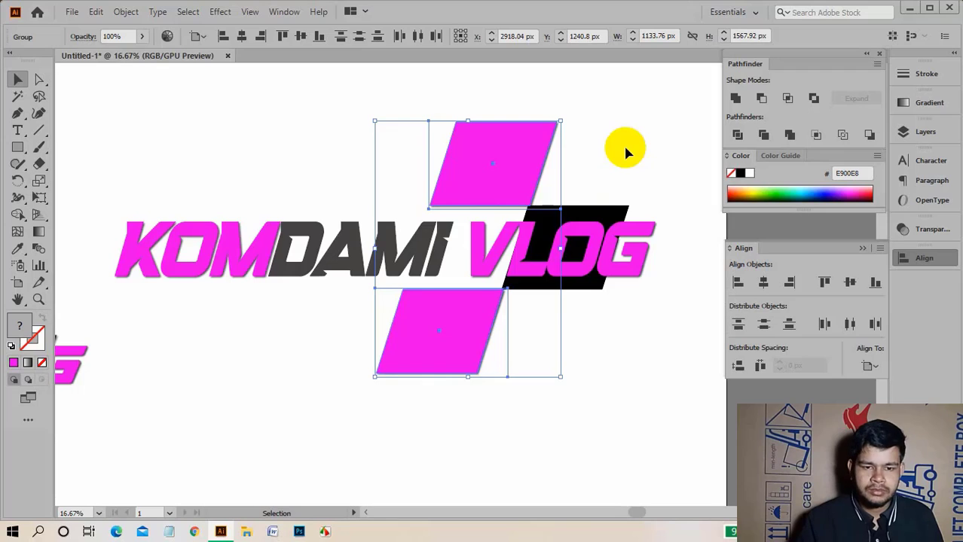
key("a")
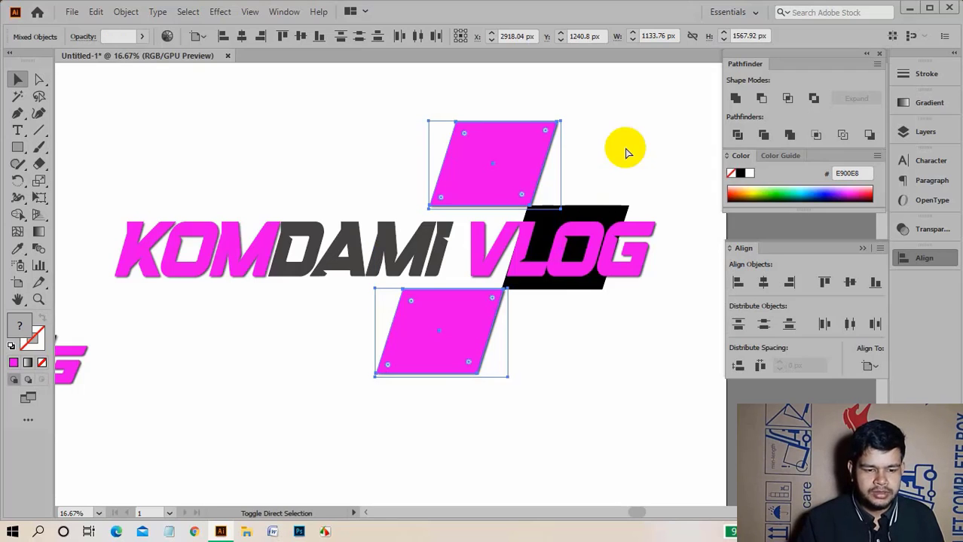
key("v")
Deselect, then pick the bottom and finally the top pink parallelogram with the Selection tool.
left_click(618, 137)
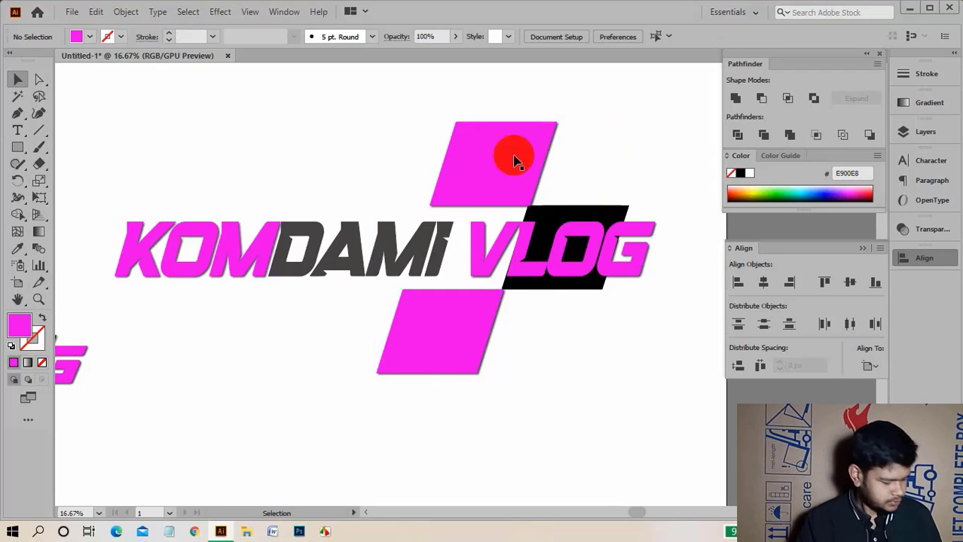
scroll(490, 158, "up", 1)
left_click(489, 179)
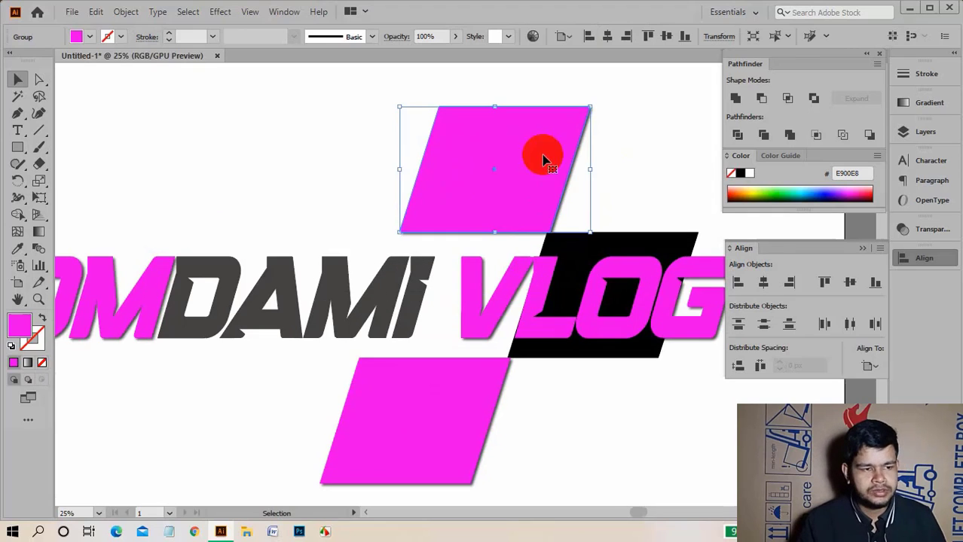
scroll(666, 165, "down", 1)
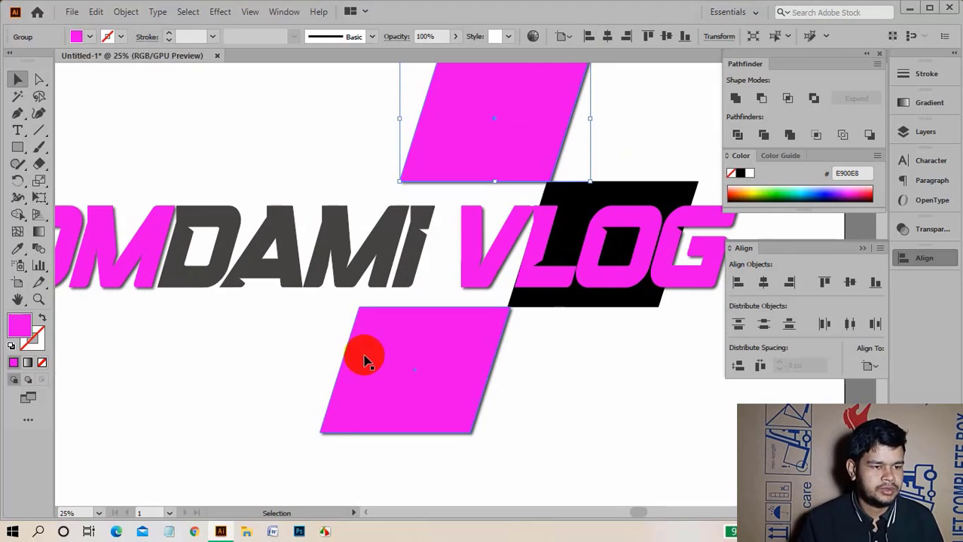
left_click(393, 354)
left_click(510, 141)
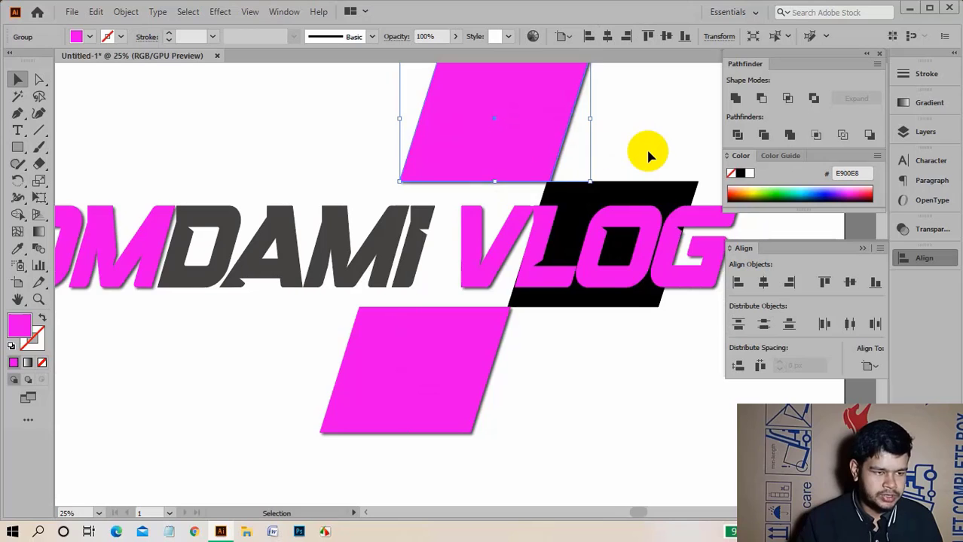
scroll(645, 147, "up", 1)
left_click(537, 134)
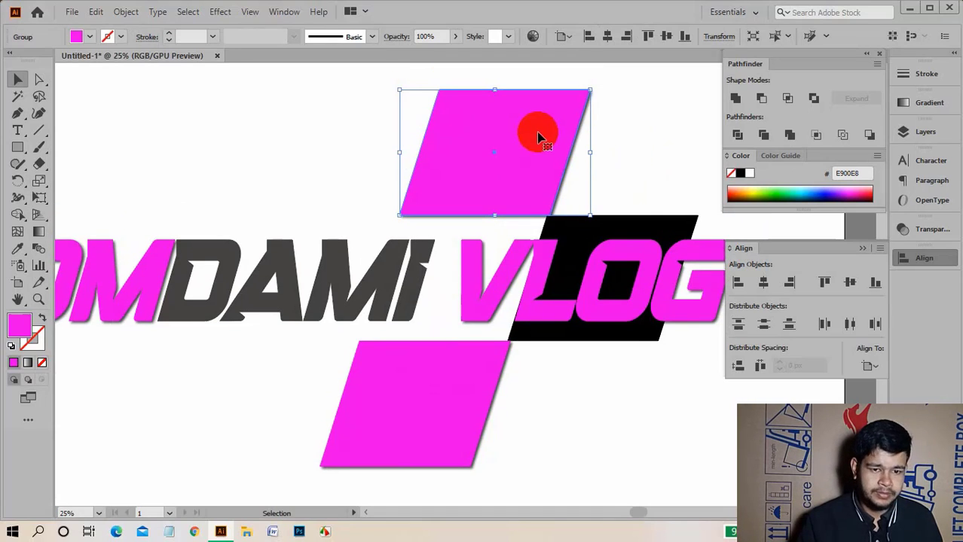
With Direct Selection, select the top parallelogram's corner and drag its widget to round it.
left_click(40, 81)
left_click(451, 189)
scroll(451, 193, "down", 3)
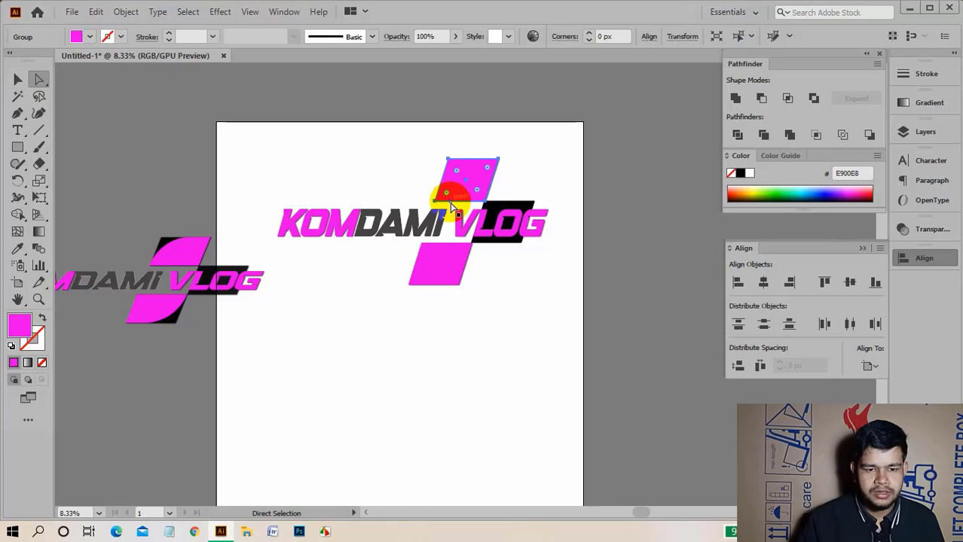
scroll(454, 170, "up", 1)
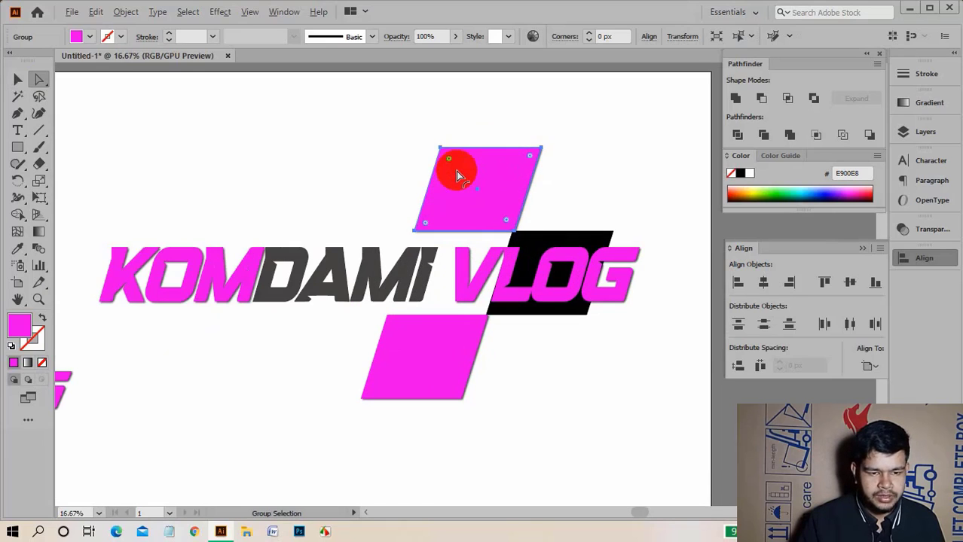
mouse_move(448, 161)
left_mouse_down()
mouse_move(496, 211)
mouse_move(536, 154)
mouse_move(420, 159)
mouse_move(532, 236)
left_mouse_up()
left_click(454, 167)
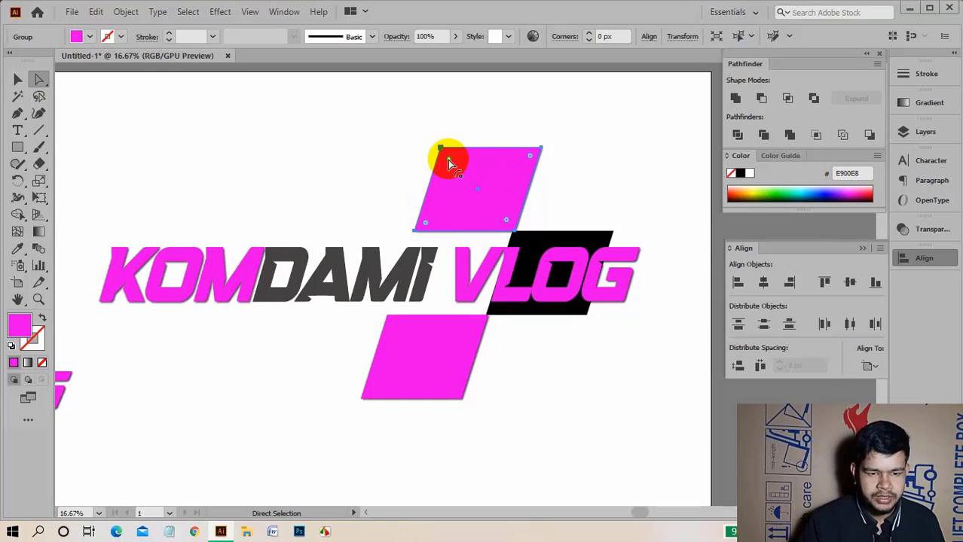
scroll(449, 160, "down", 1)
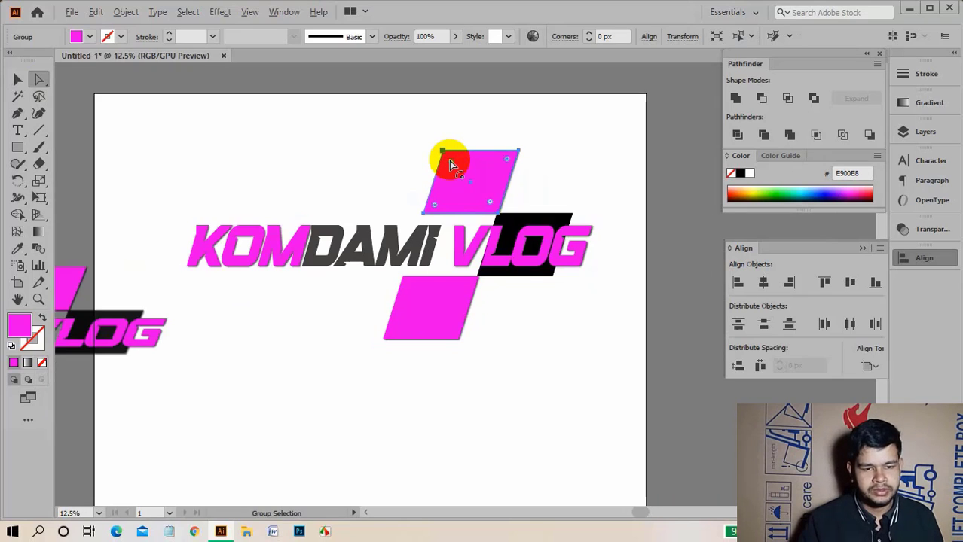
scroll(433, 168, "down", 1)
left_click(159, 247)
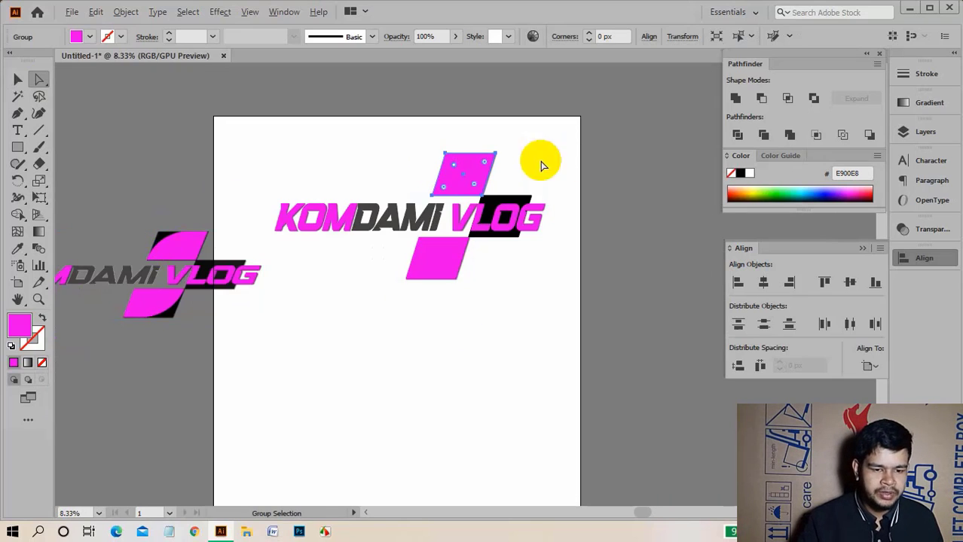
left_click(456, 167)
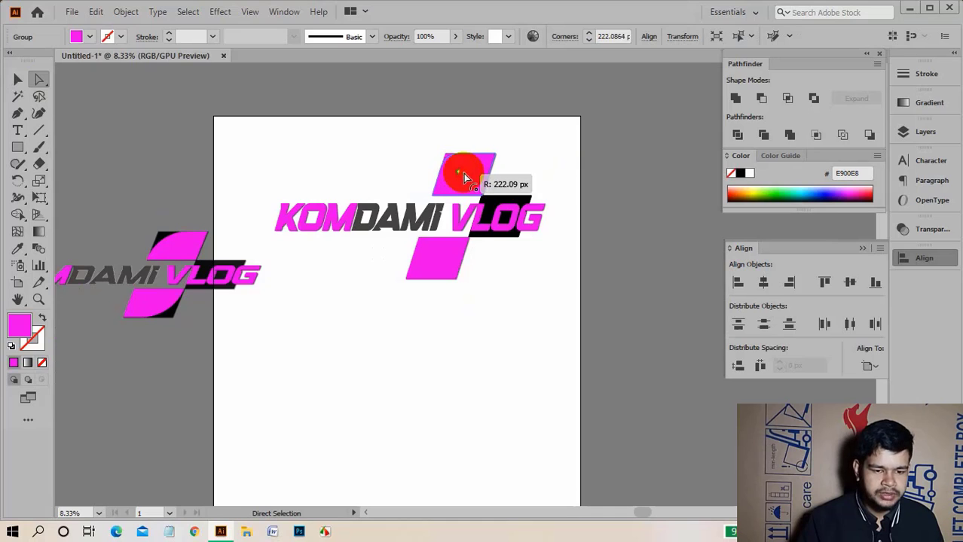
left_click_drag(495, 205, 495, 205)
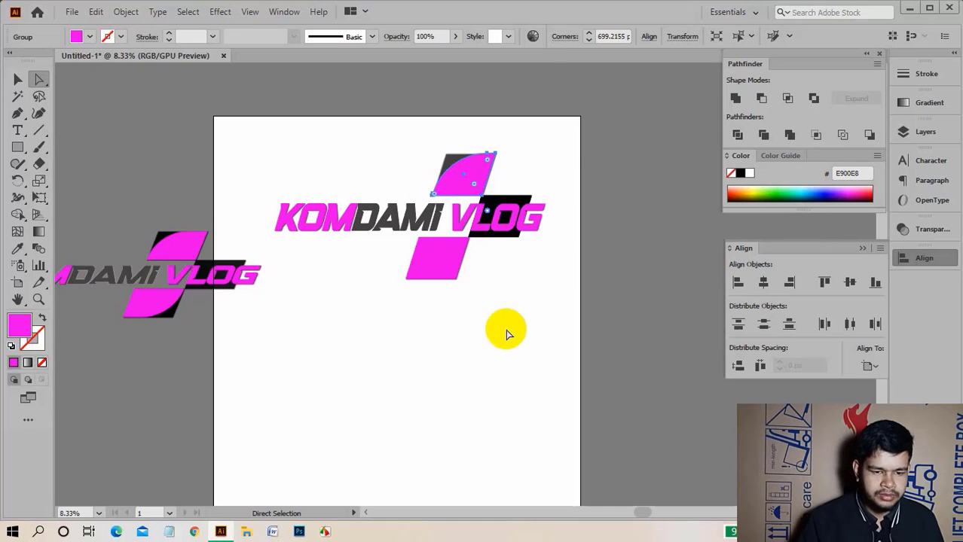
left_click(426, 267)
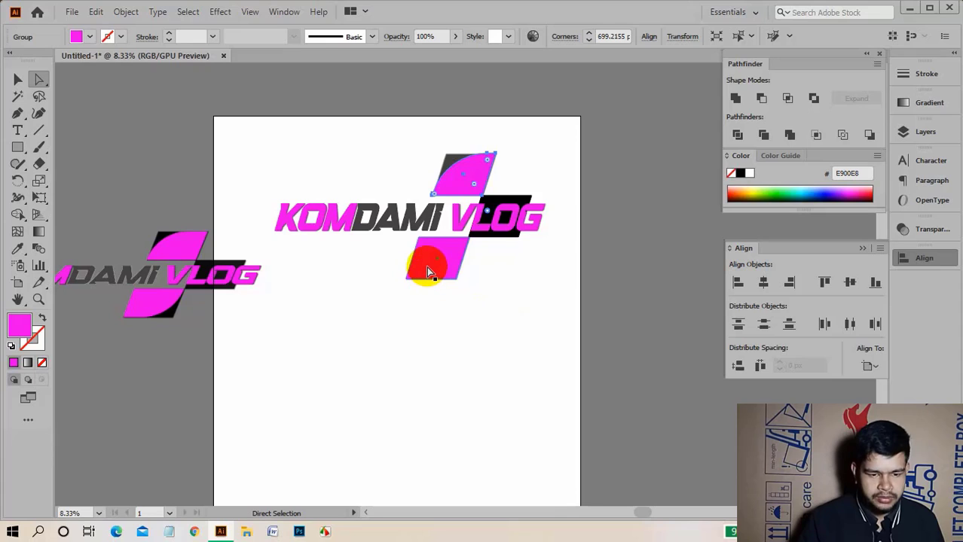
Round the lower parallelogram's corner to match the top one, then deselect and zoom out.
left_click(445, 282)
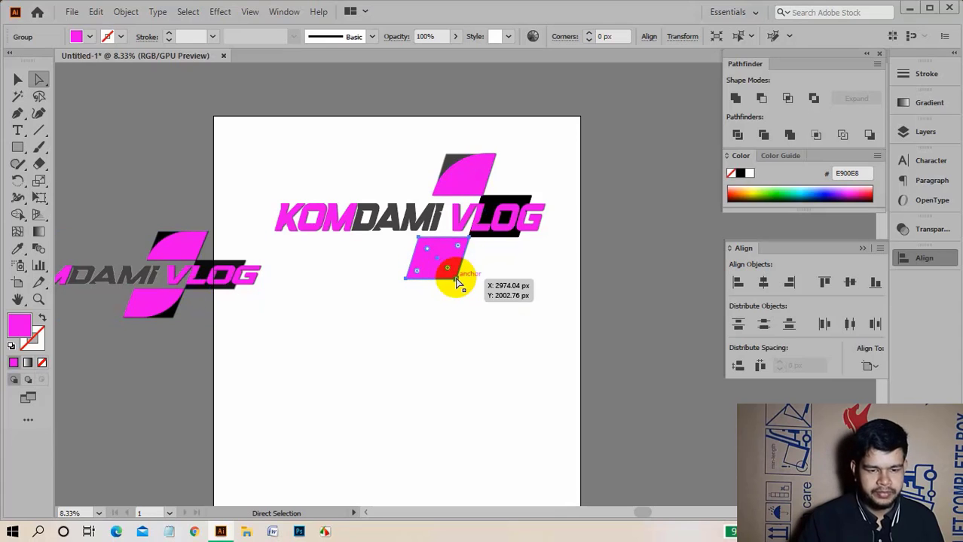
left_click_drag(445, 273, 448, 269)
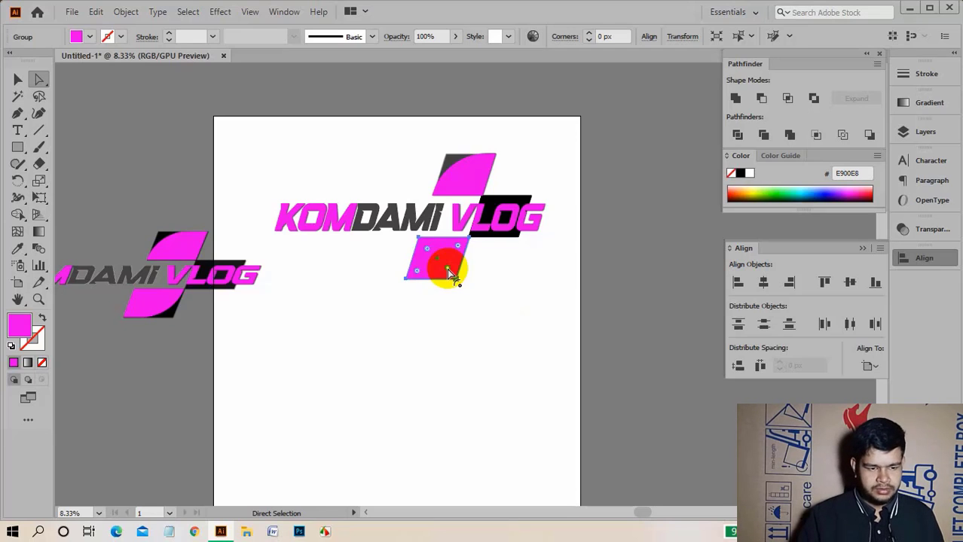
mouse_move(449, 273)
left_mouse_down()
mouse_move(414, 234)
mouse_move(407, 256)
left_mouse_up()
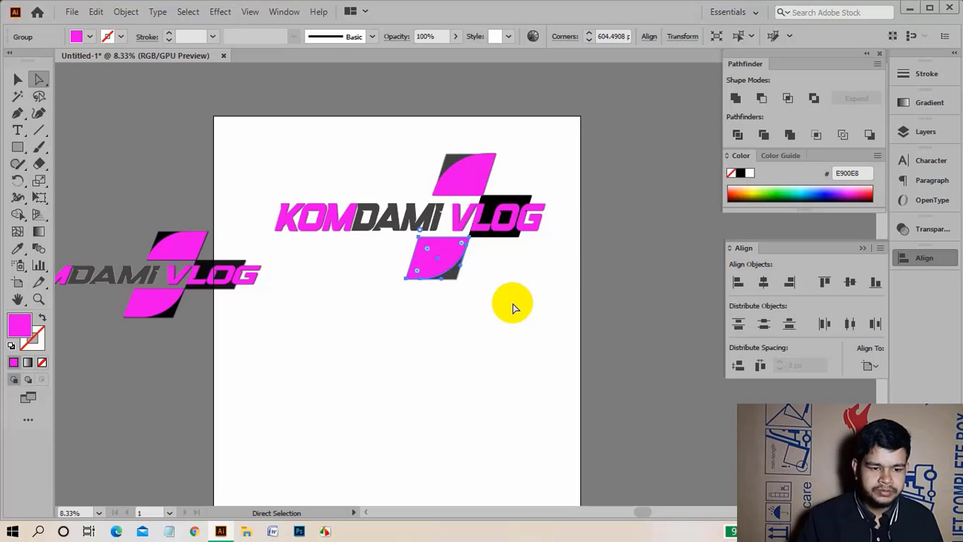
left_click(499, 384)
key("ctrl+minus")
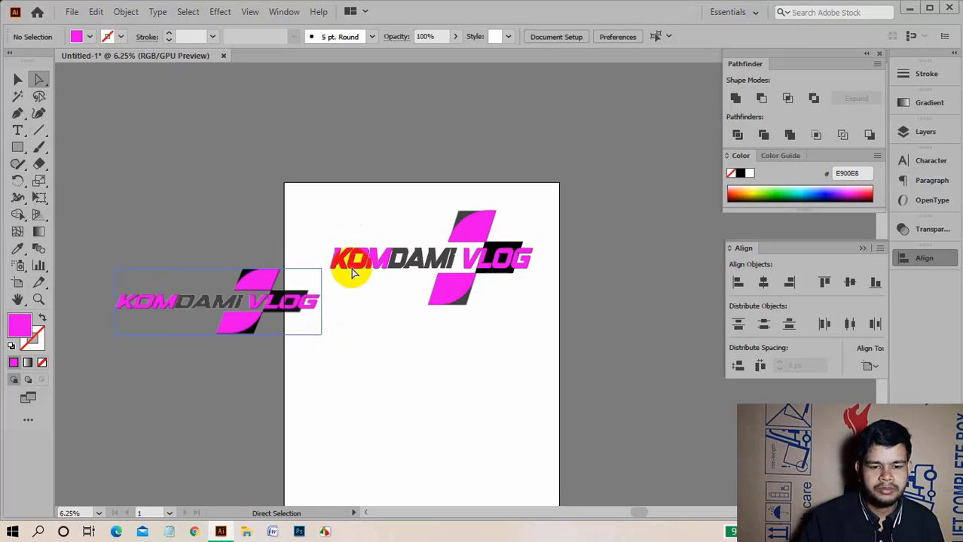
Move the left reference logo aside and group all the logo parts with Ctrl+G.
key("v")
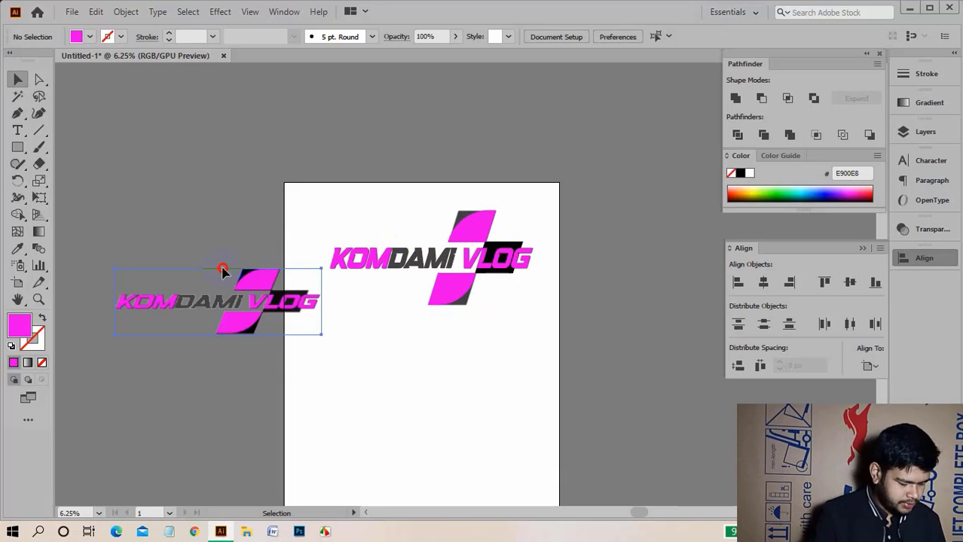
left_click_drag(262, 281, 245, 233)
left_click(357, 209)
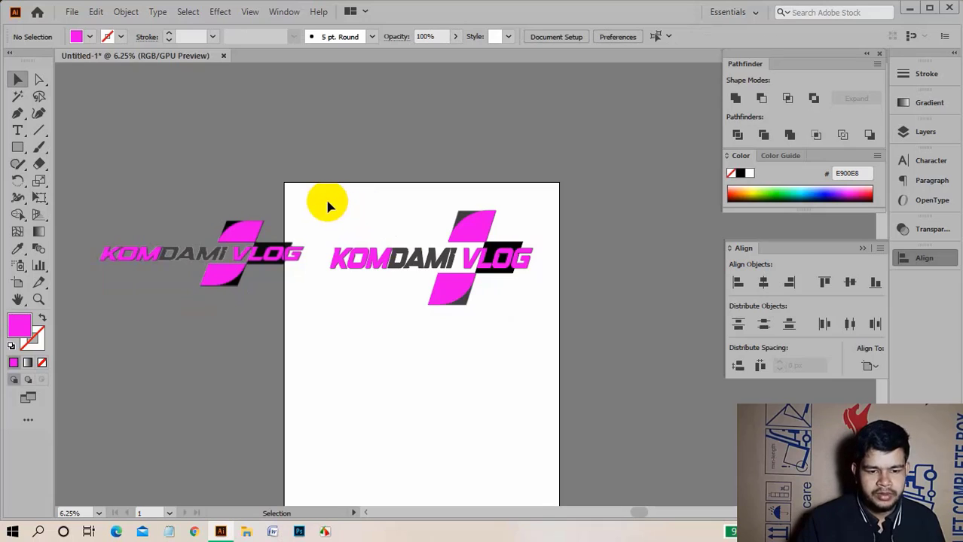
left_click_drag(327, 200, 548, 330)
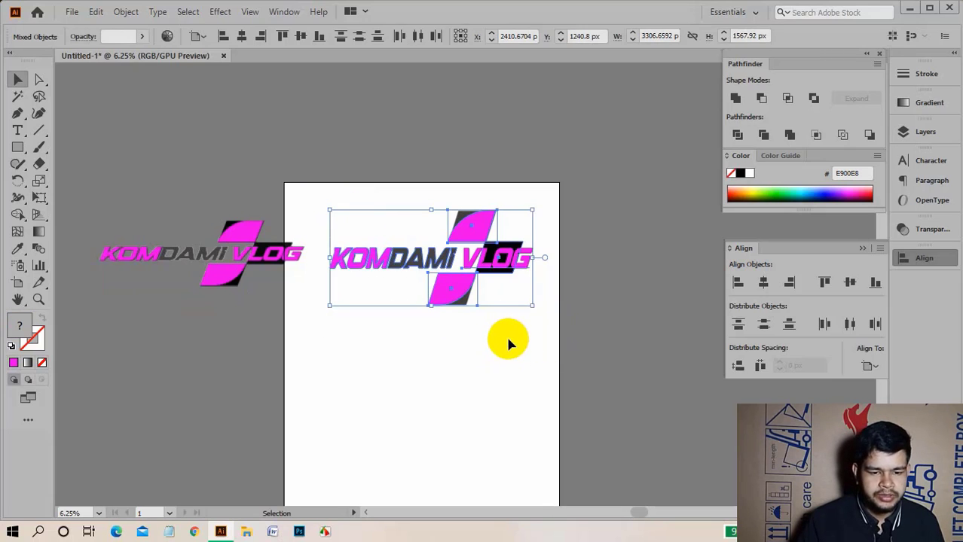
key("a")
key("ctrl+g")
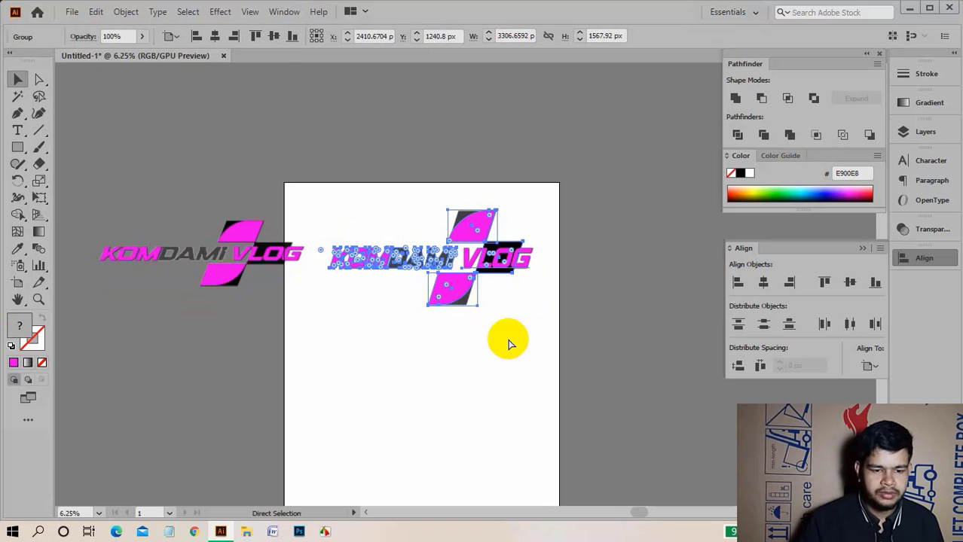
key("v")
left_click(495, 329)
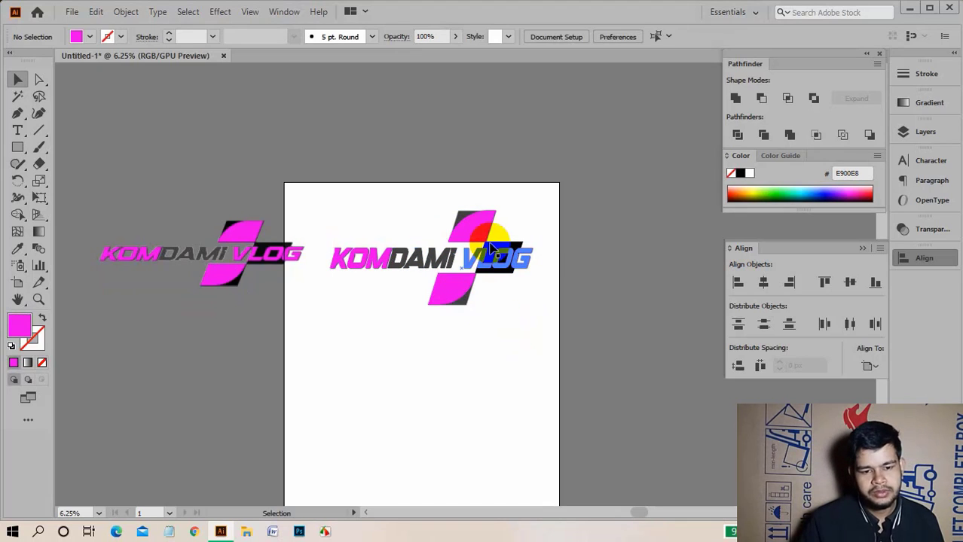
Move the logo group lower on the artboard.
mouse_move(484, 251)
left_mouse_down()
mouse_move(466, 311)
mouse_move(475, 297)
mouse_move(452, 319)
left_mouse_up()
scroll(516, 383, "down", 1)
scroll(516, 382, "down", 1)
left_click(449, 290)
left_click(466, 196)
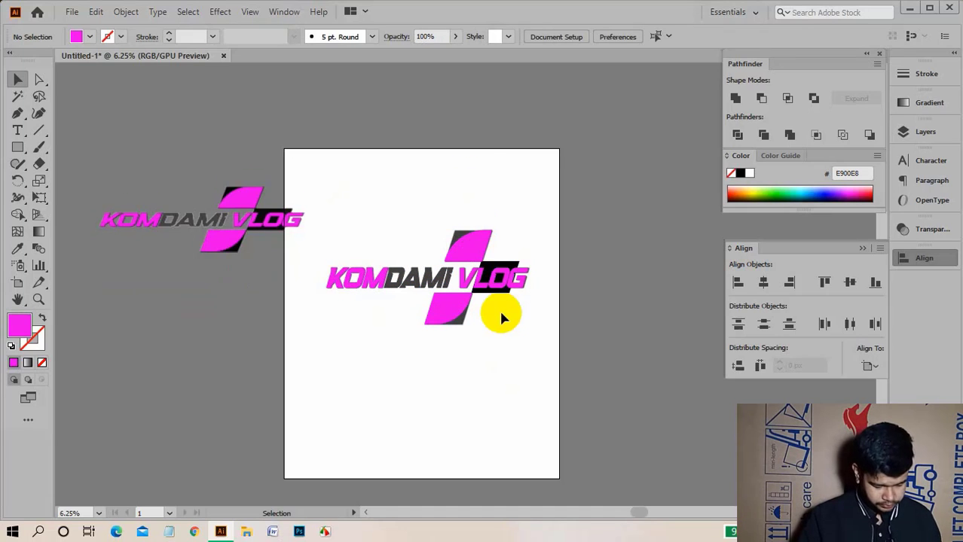
Drag the reference logo image onto the artboard top to compare, then delete it.
scroll(498, 308, "down", 1)
left_click_drag(176, 212, 414, 169)
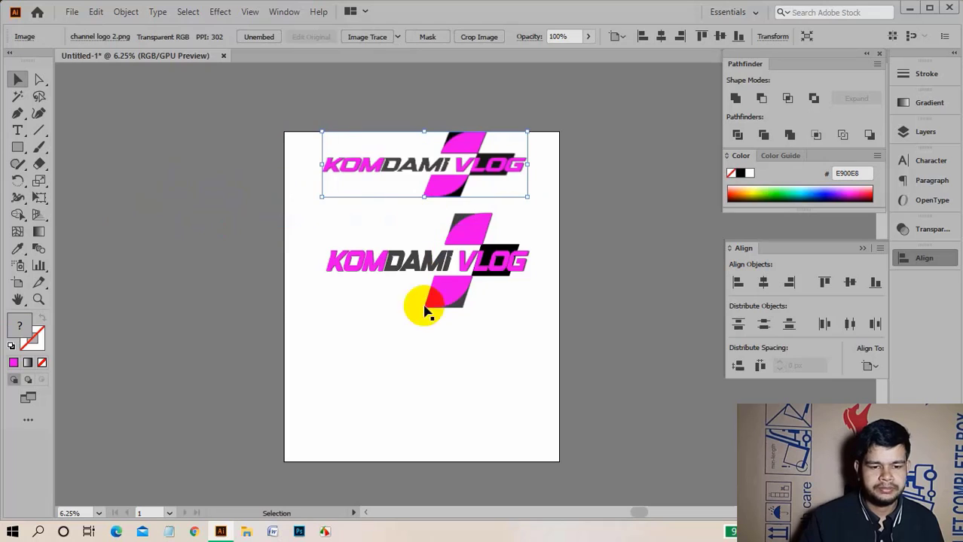
left_click(454, 368)
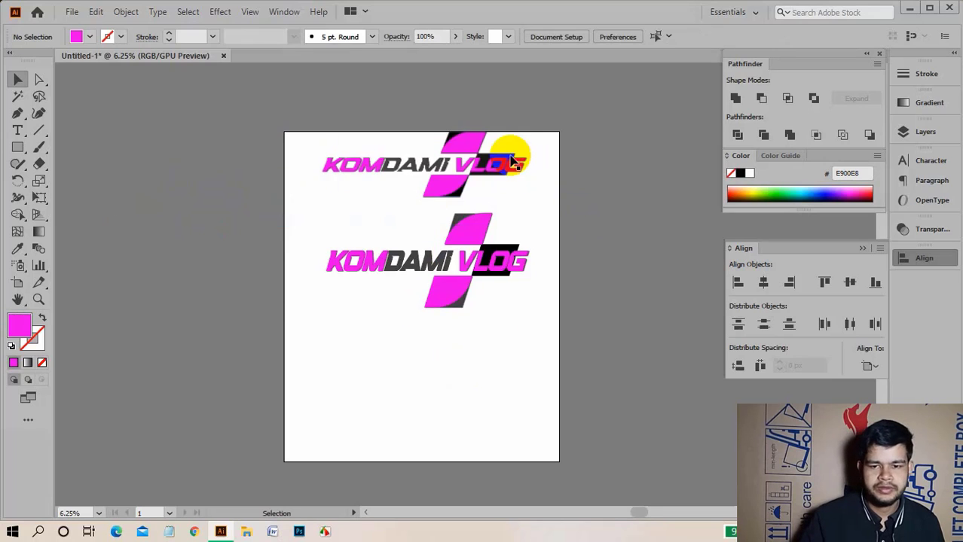
left_click(469, 175)
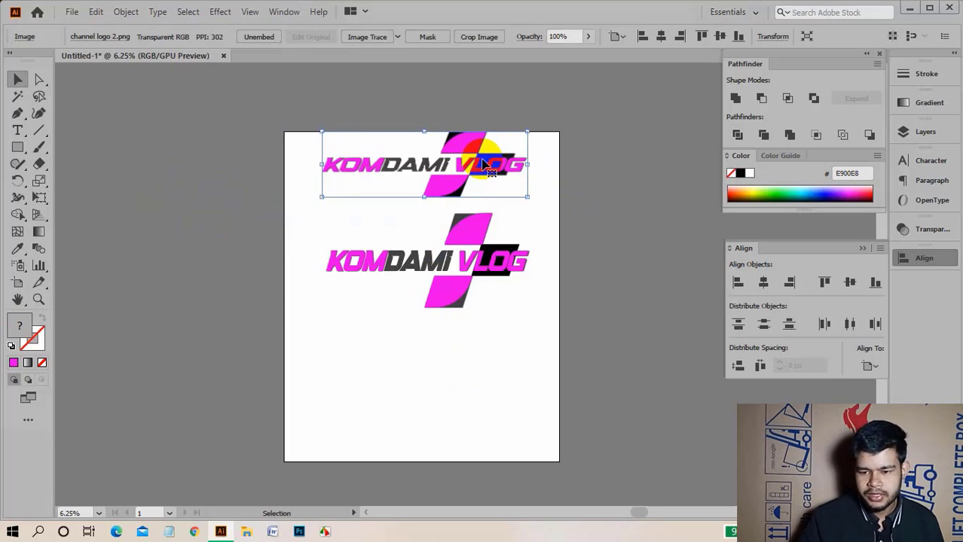
key("Delete")
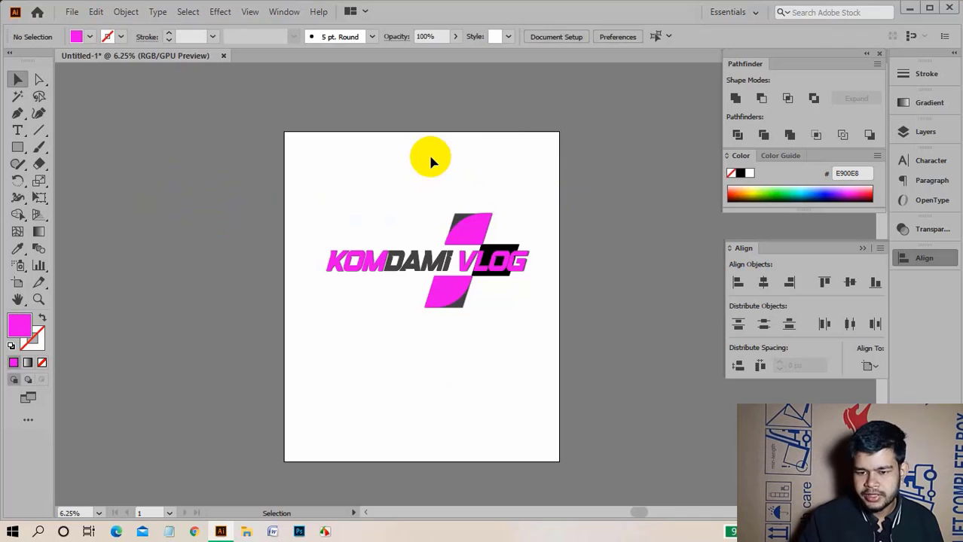
Align the logo group to the artboard, centring it horizontally and vertically at X 2250, Y 2700 px.
left_click_drag(464, 240, 451, 240)
left_click(763, 282)
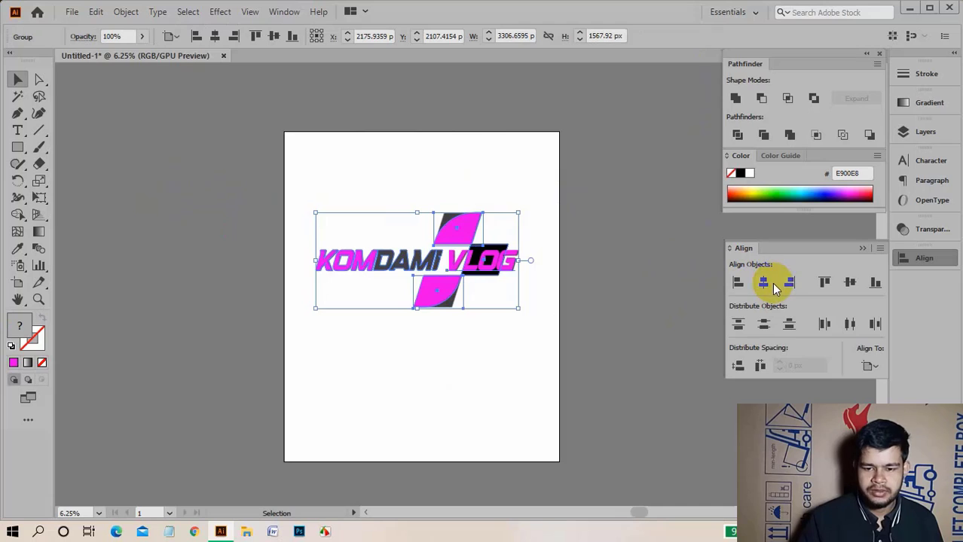
left_click(865, 366)
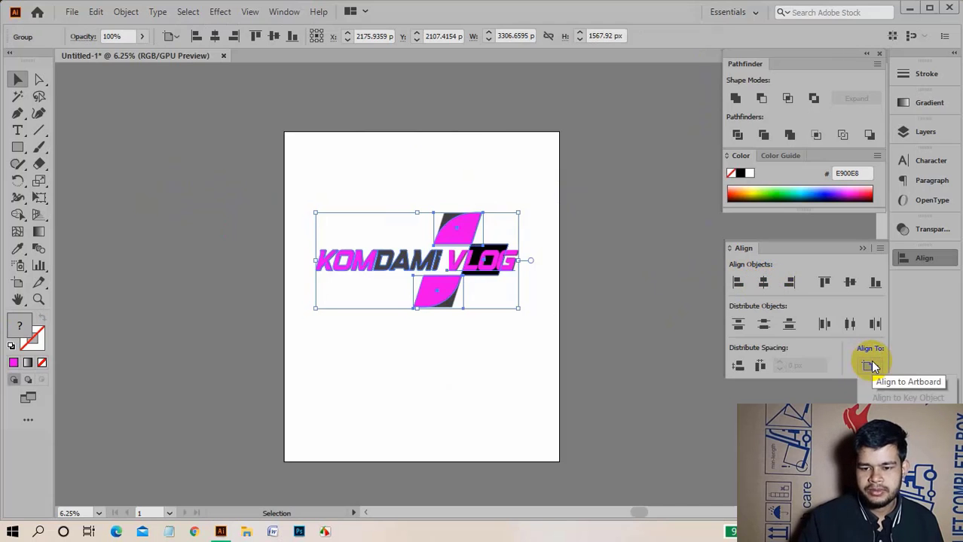
left_click(870, 361)
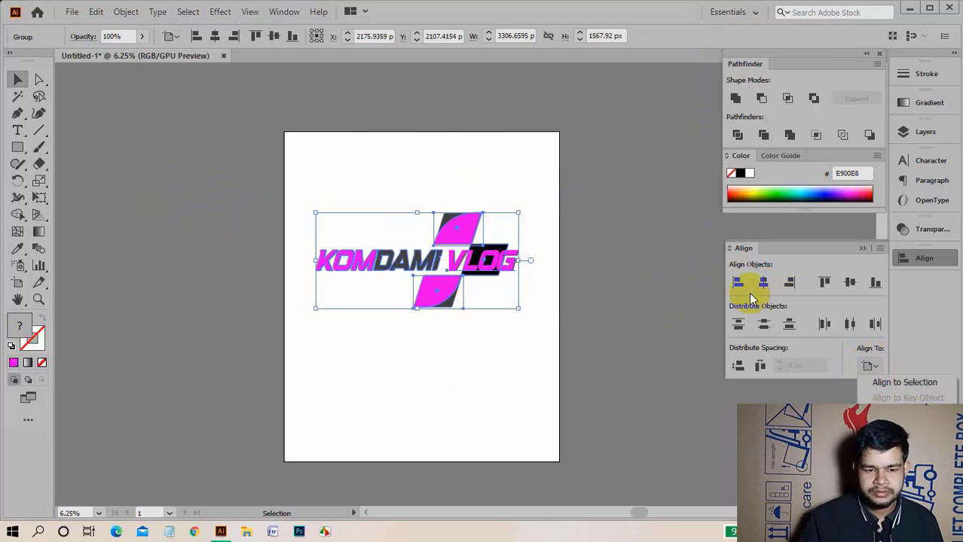
left_click(763, 283)
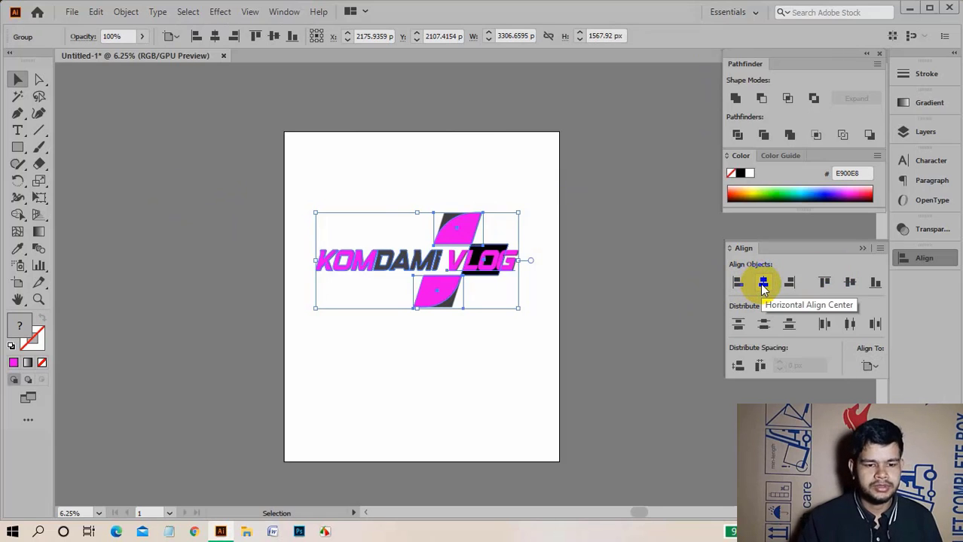
left_click(850, 282)
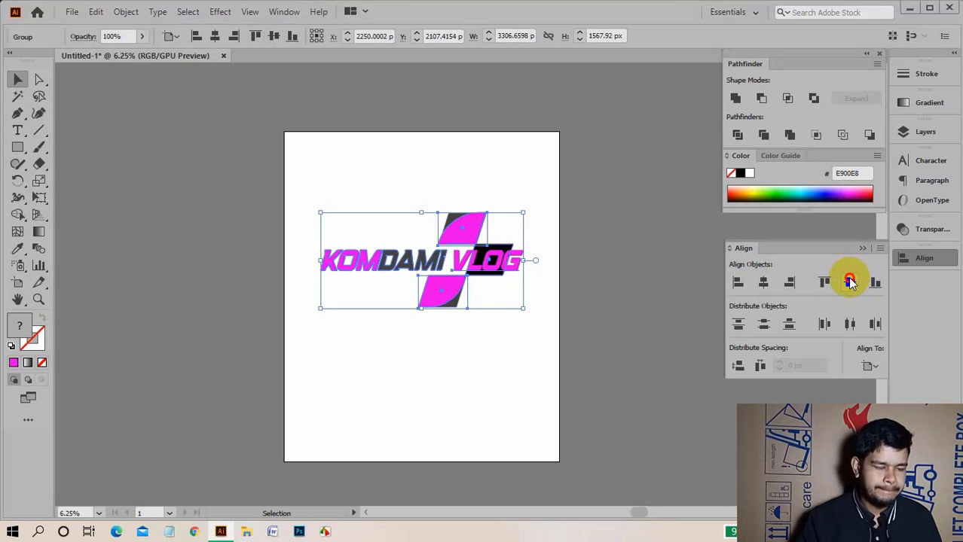
left_click(850, 282)
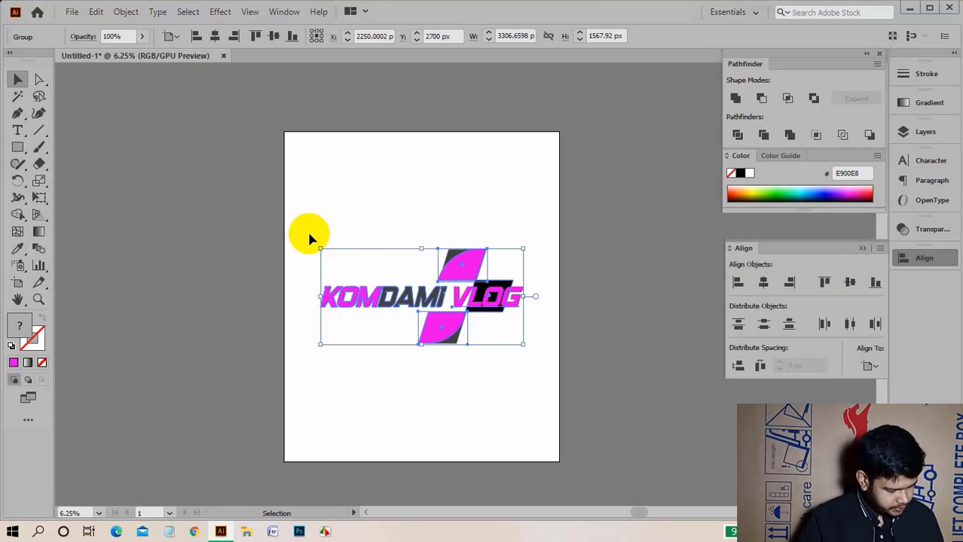
left_click(580, 257)
scroll(638, 301, "down", 2)
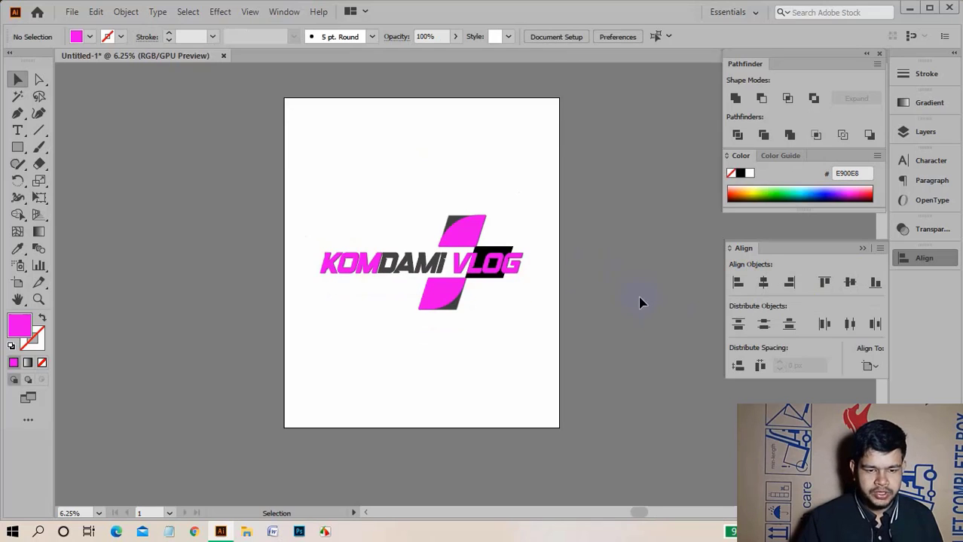
left_click(475, 368)
scroll(684, 309, "up", 1)
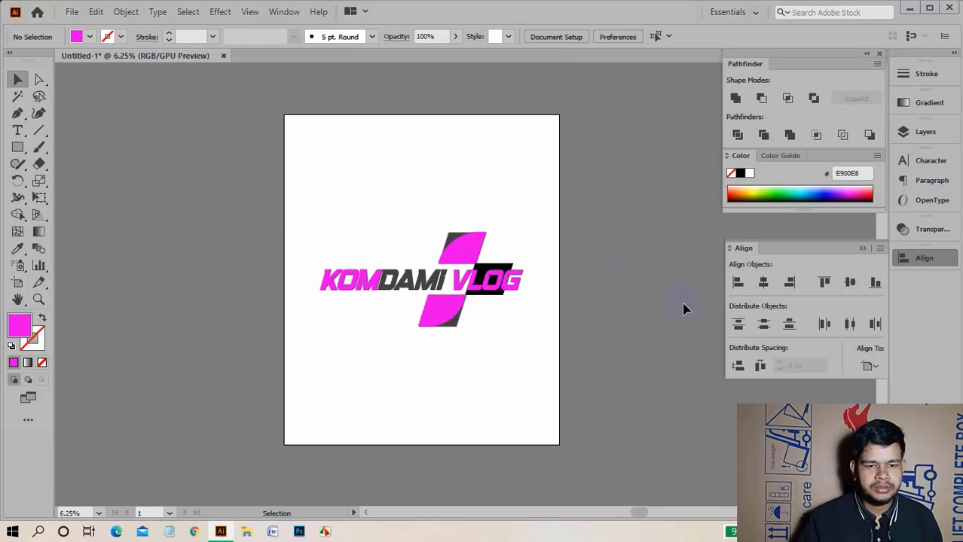
Start saving the document, creating and opening a 'new logo' folder on the Desktop.
key("ctrl+s")
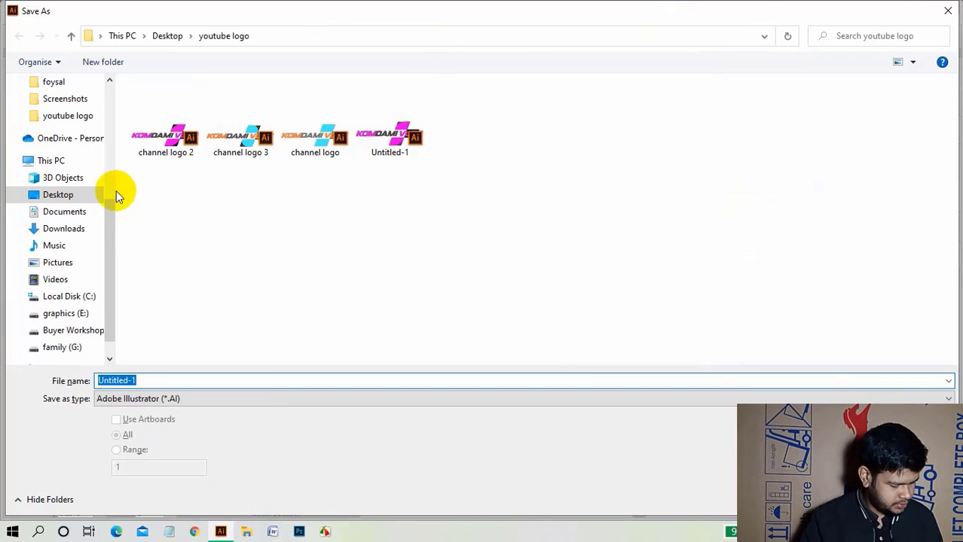
left_click(77, 194)
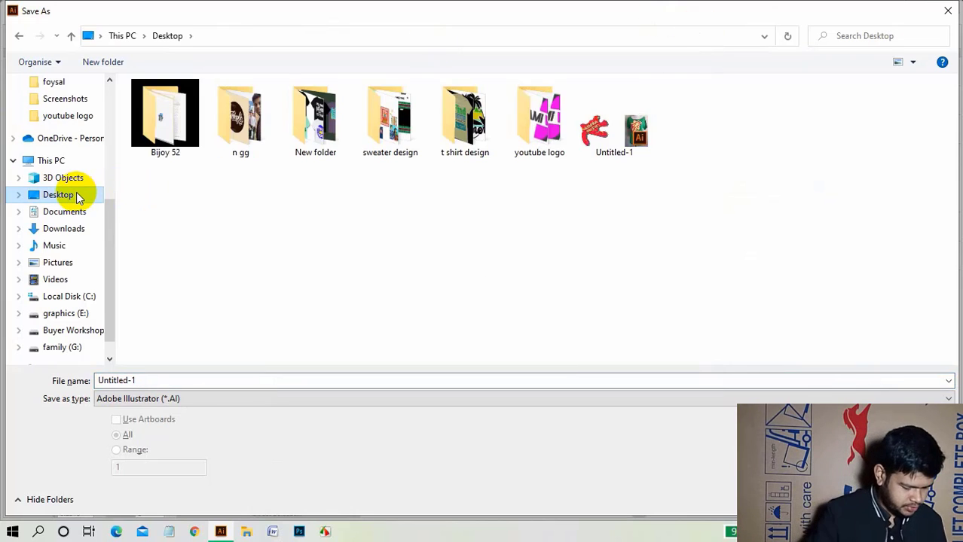
left_click(538, 144)
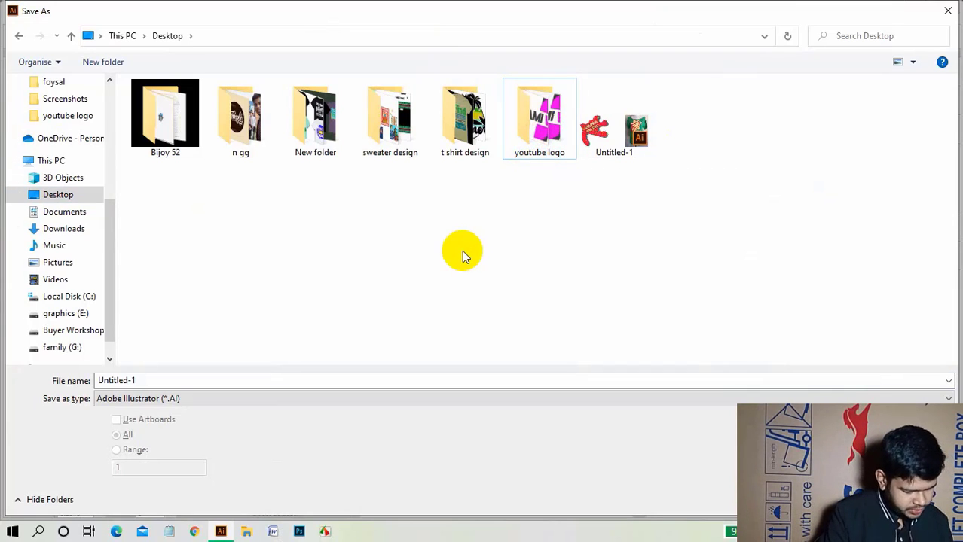
key("ctrl+shift+n")
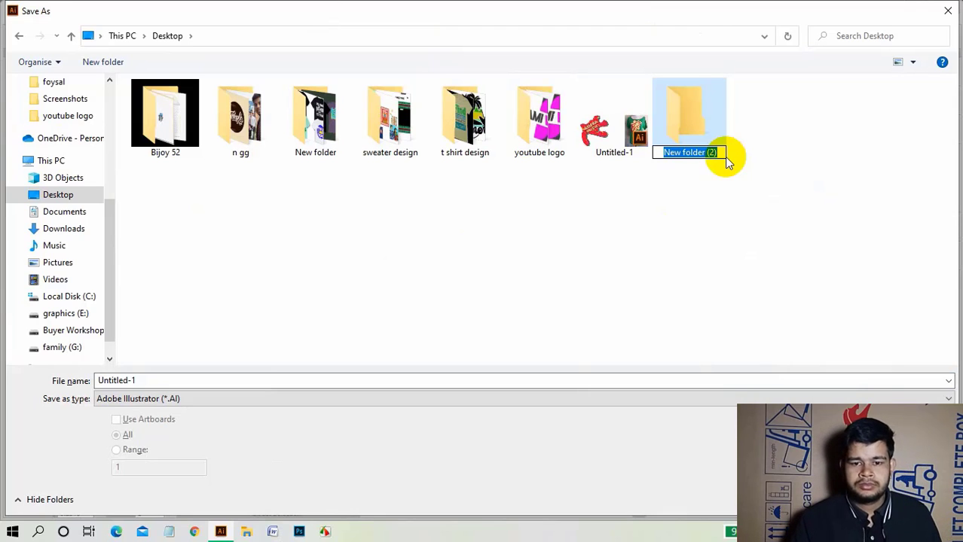
key("BackSpace")
type("new l")
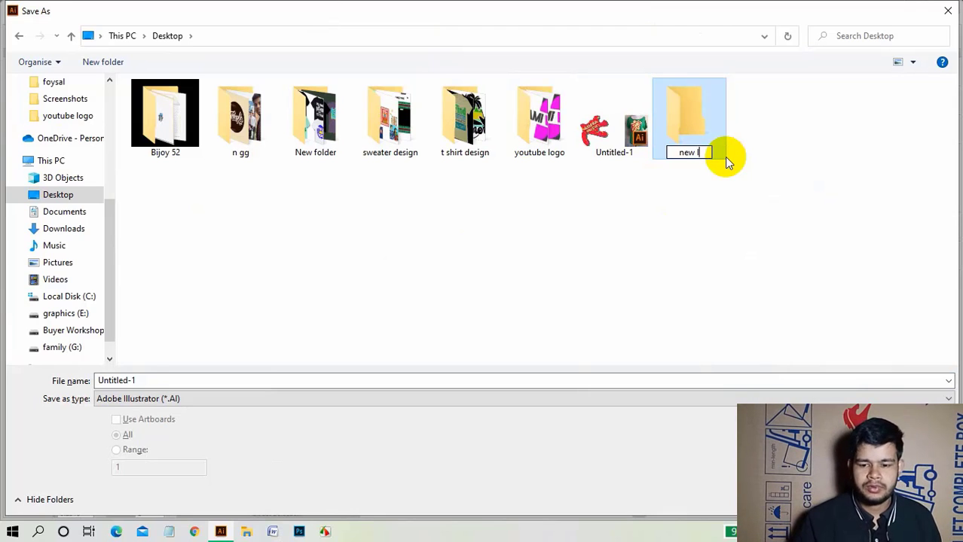
type("ogo")
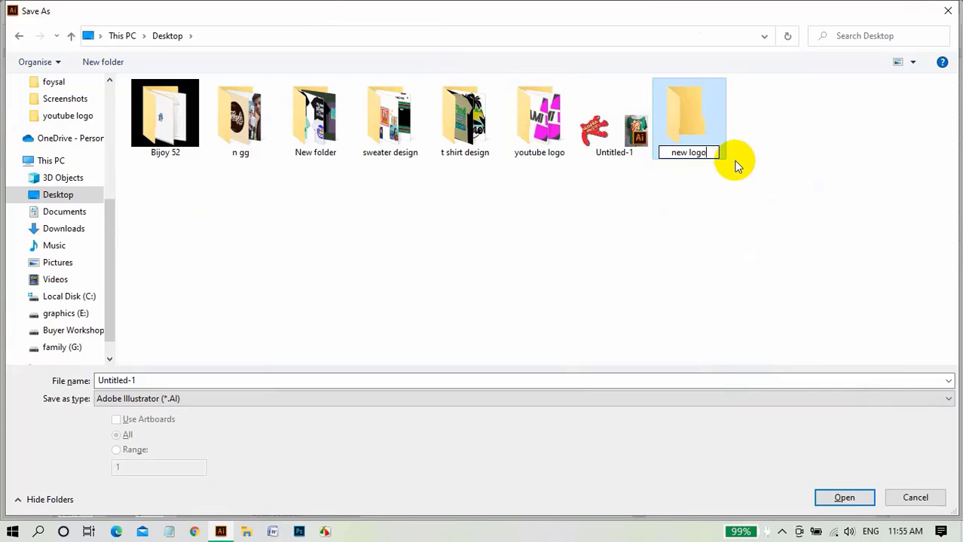
left_click(709, 138)
double_click(706, 138)
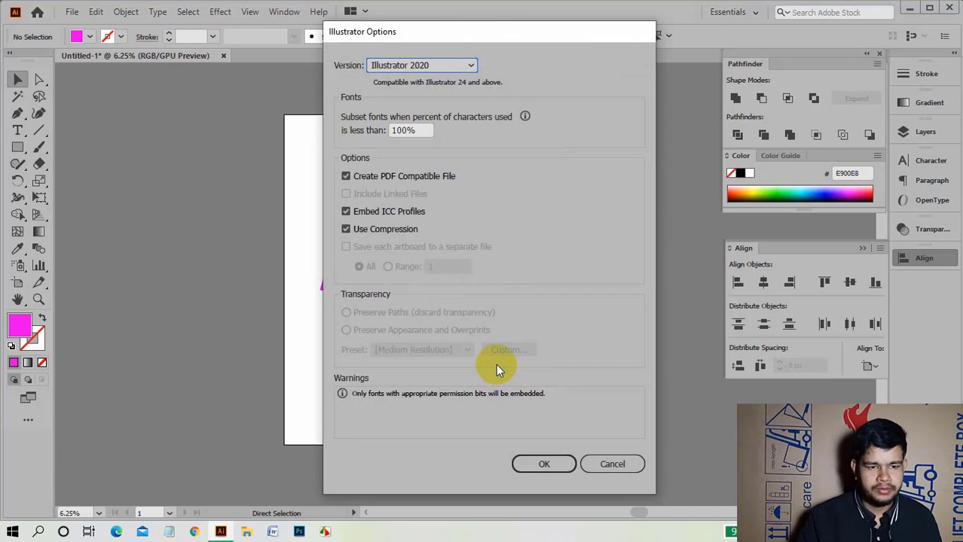
Keep Illustrator 2020 format and finish saving the file as Untitled-1.ai.
left_click(545, 467)
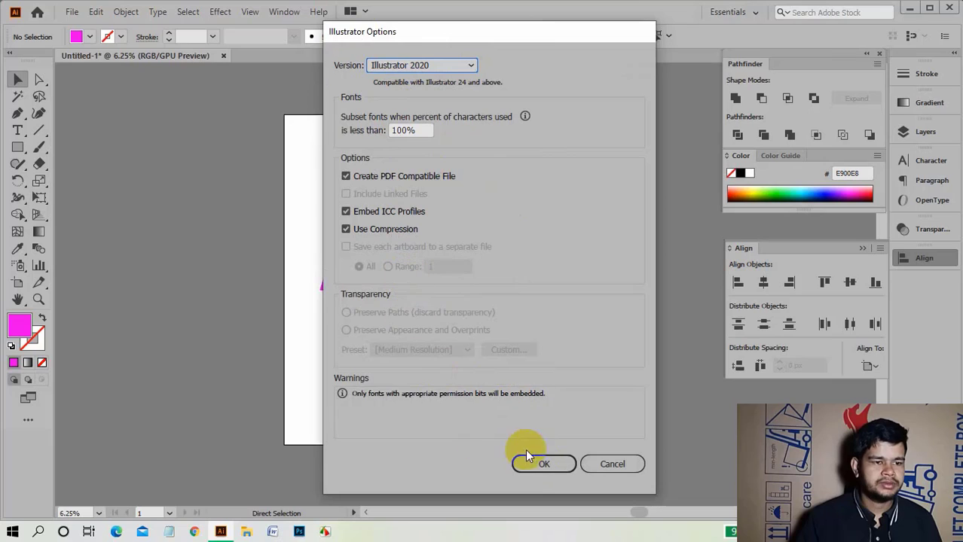
left_click(543, 465)
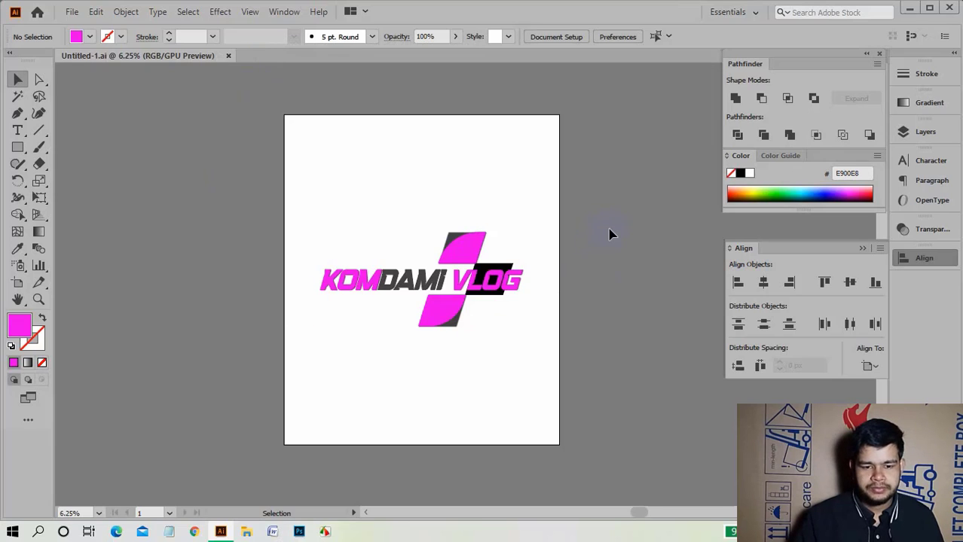
Nudge the logo group slightly higher on the artboard, to about Y 2536 px.
left_click(457, 284)
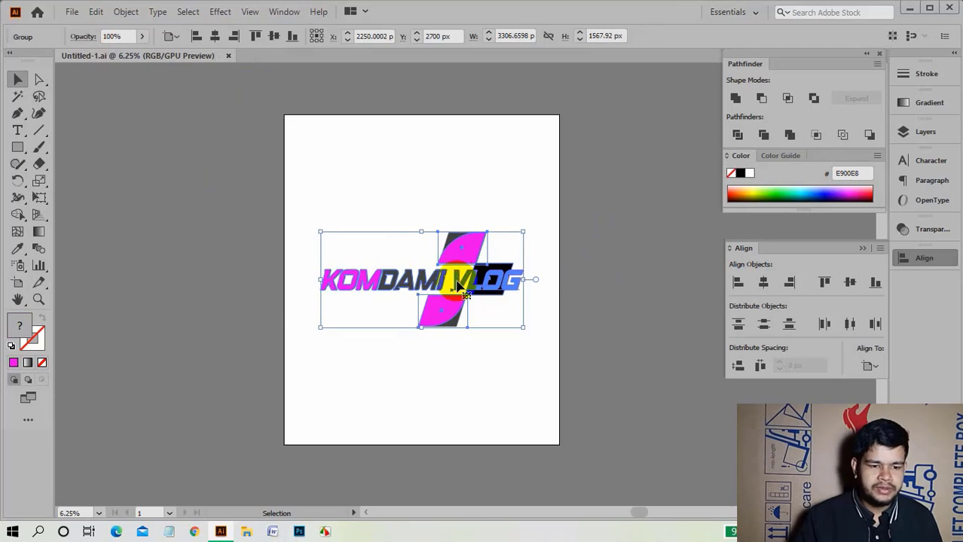
left_click_drag(457, 285, 459, 275)
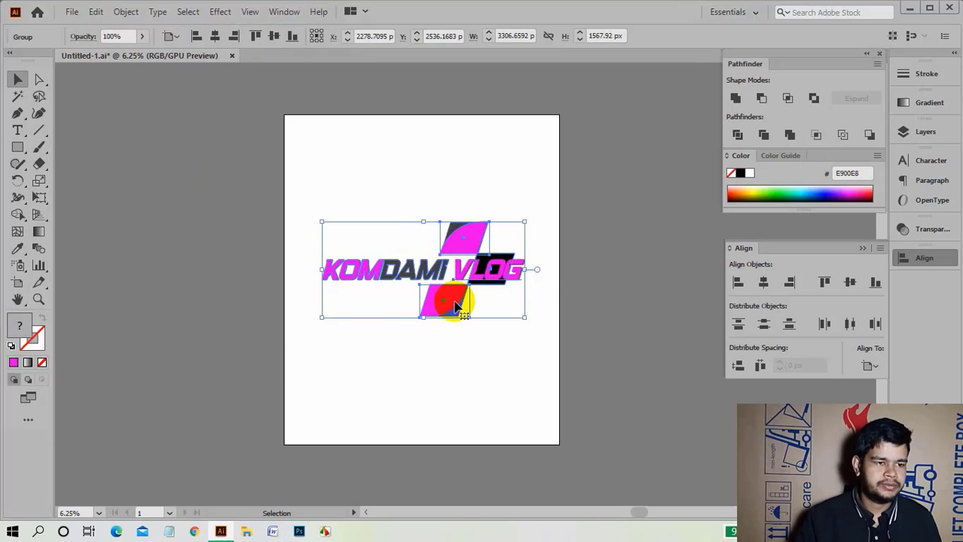
left_click(563, 316)
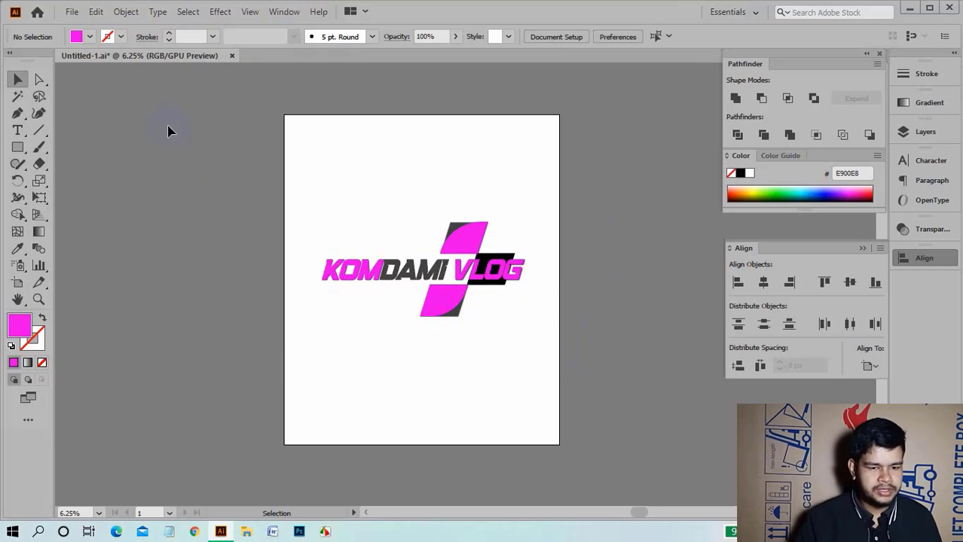
Export Untitled-1 as PNG into the new logo folder, reaching PNG Options at High (300 ppi), transparent.
left_click(72, 12)
mouse_move(97, 259)
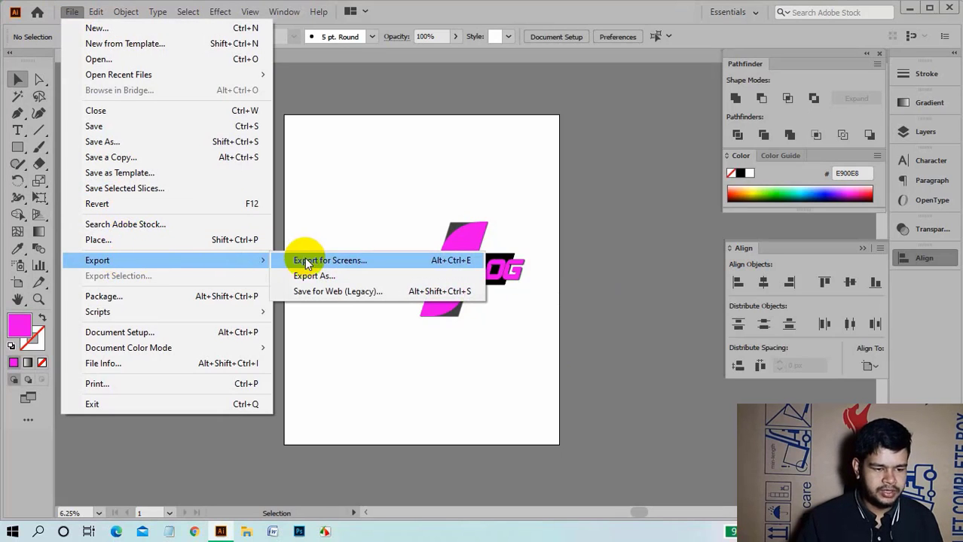
left_click(332, 275)
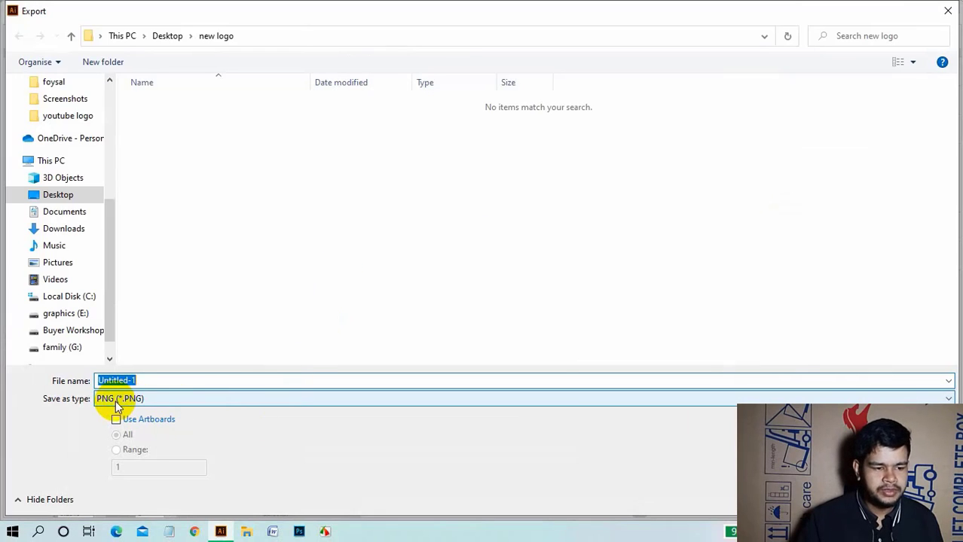
left_click(209, 399)
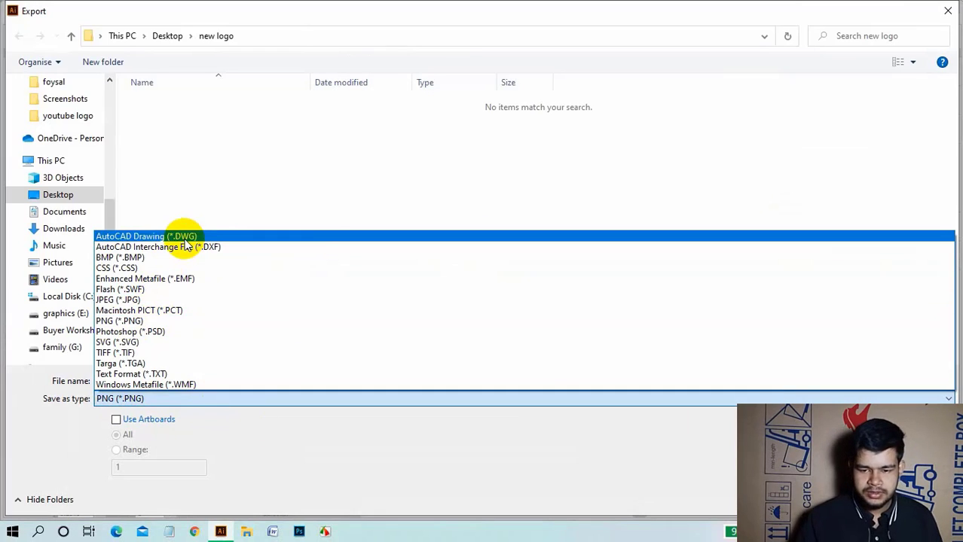
left_click(181, 324)
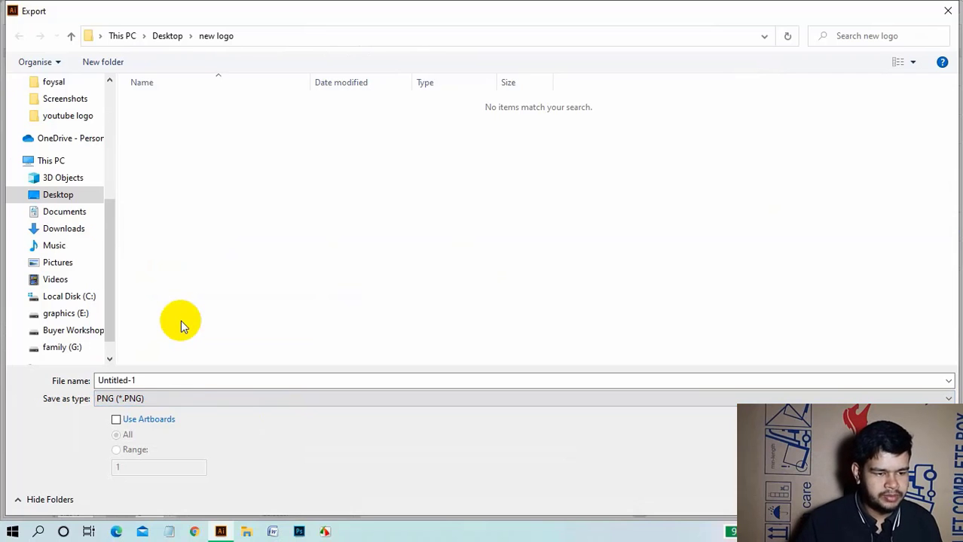
left_click(184, 399)
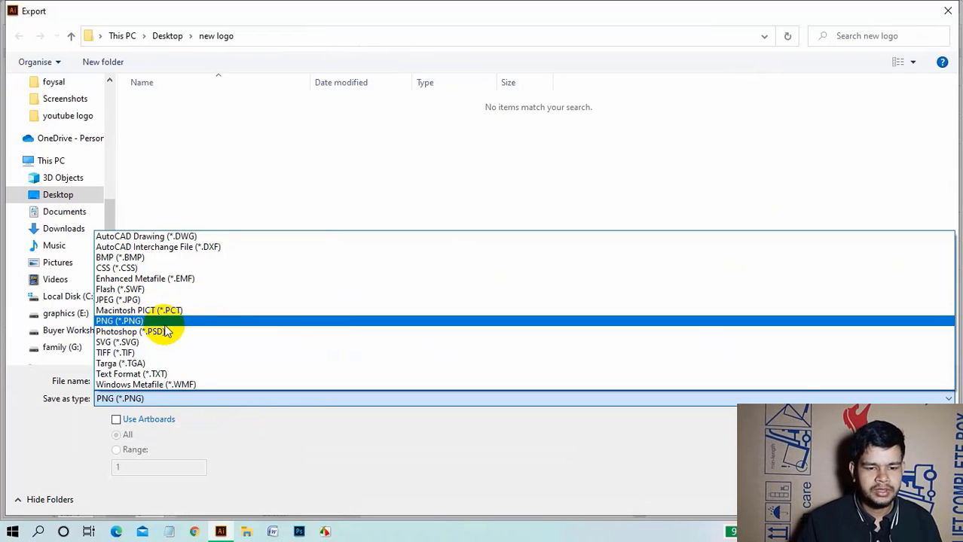
left_click(223, 324)
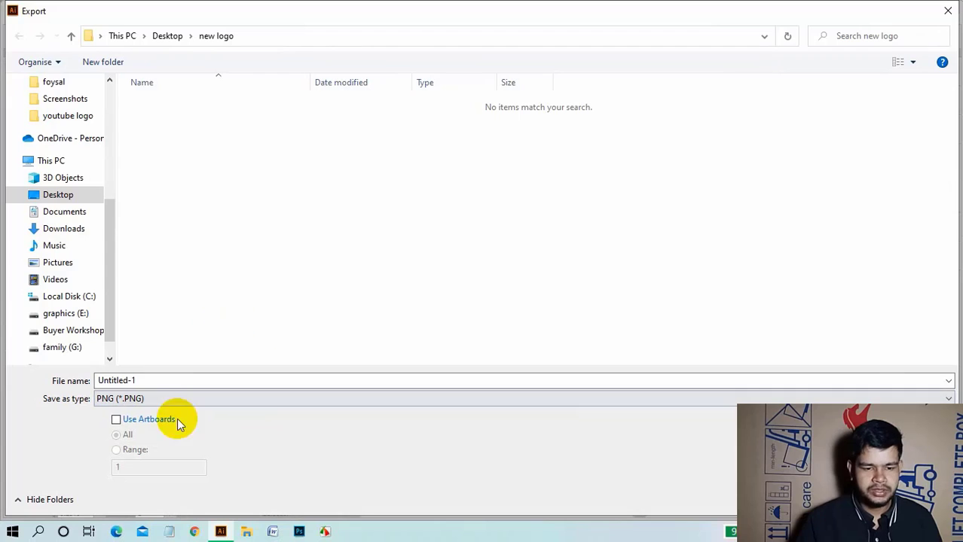
key("Return")
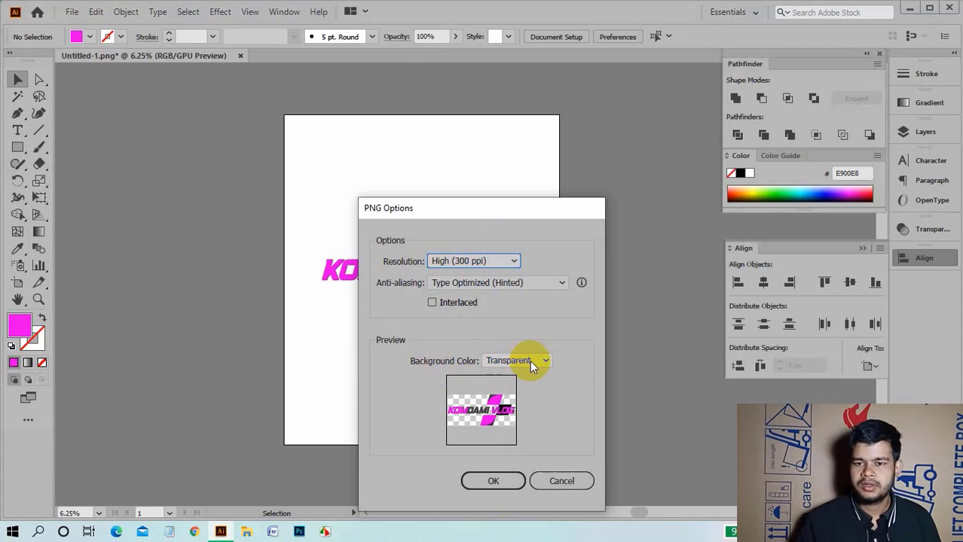
Confirm the PNG export and minimise Illustrator to show the desktop.
left_click(497, 480)
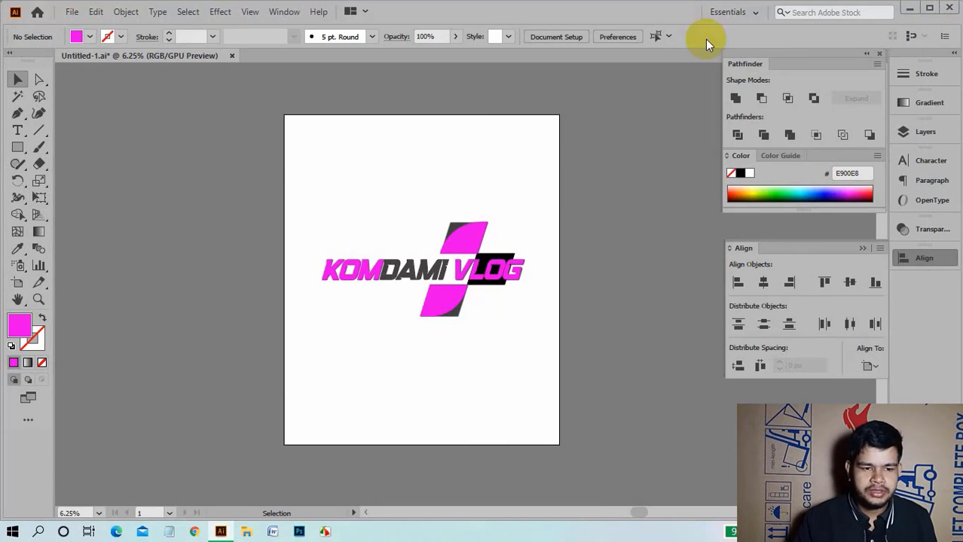
left_click(905, 13)
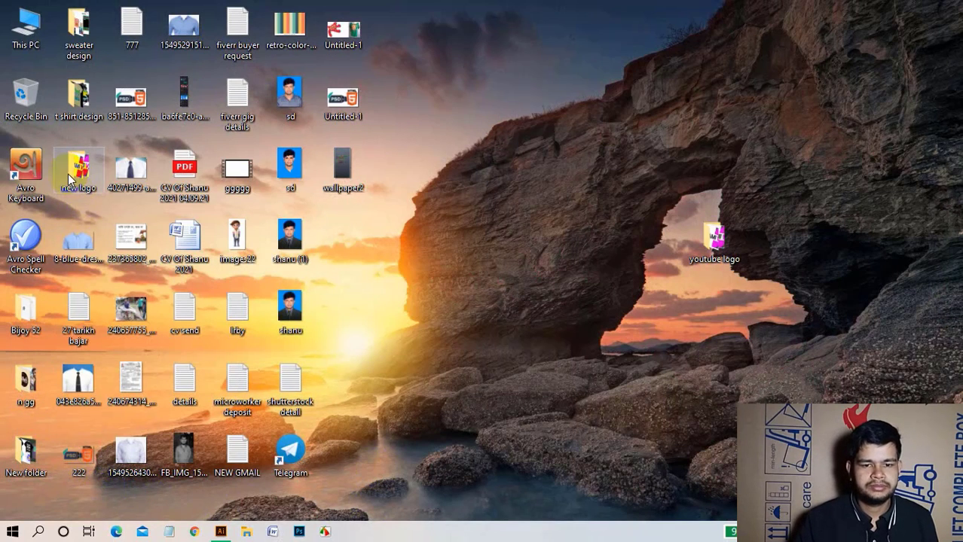
Open the new logo folder from the desktop and view Untitled-1.png in Photos.
left_click_drag(67, 178, 620, 122)
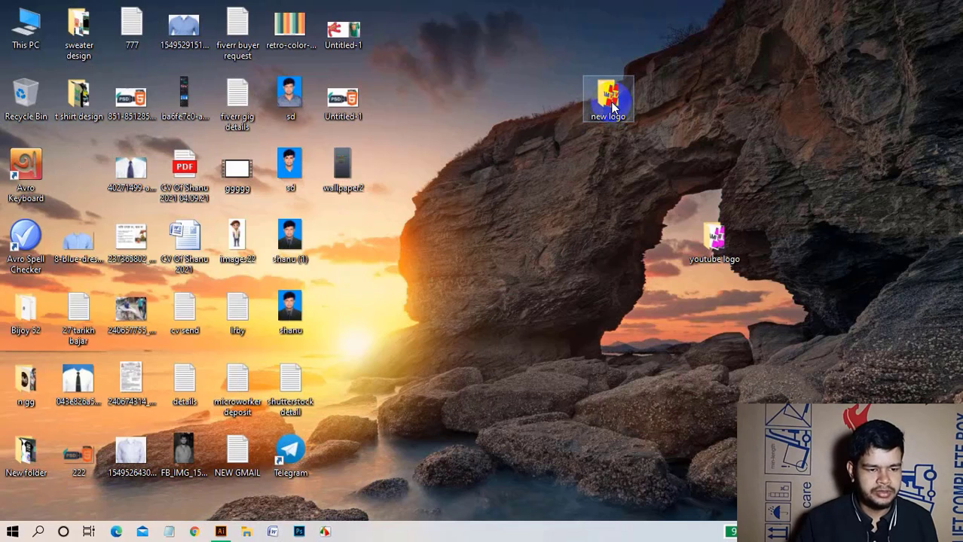
double_click(612, 108)
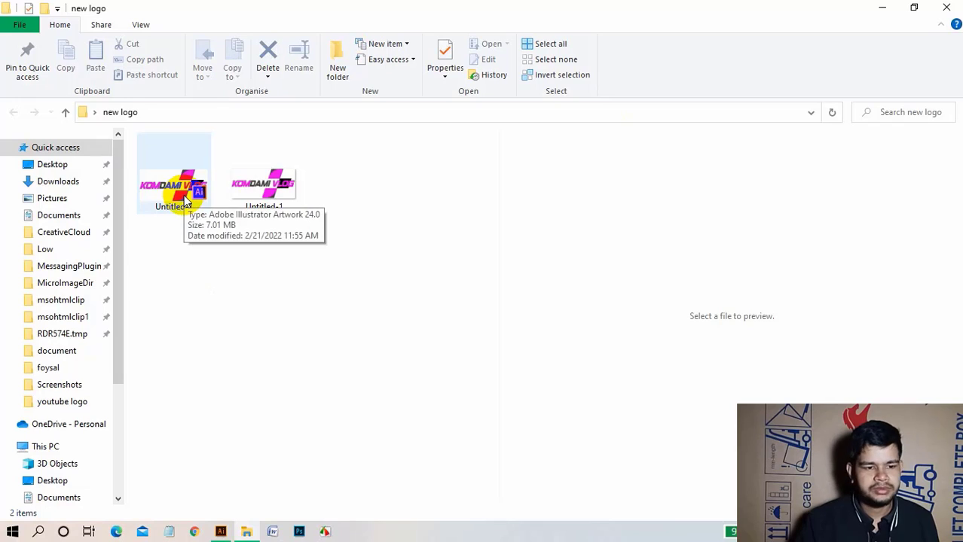
left_click(269, 195)
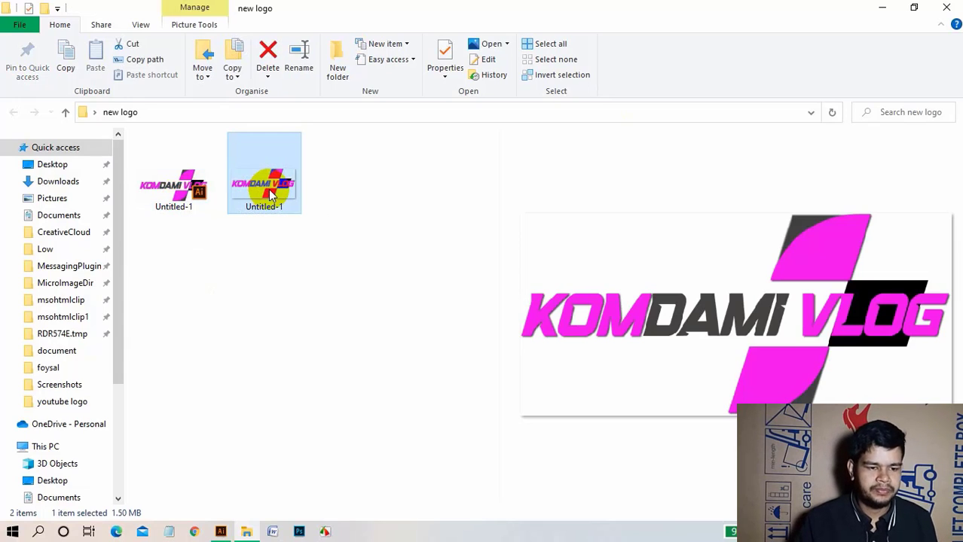
mouse_move(264, 184)
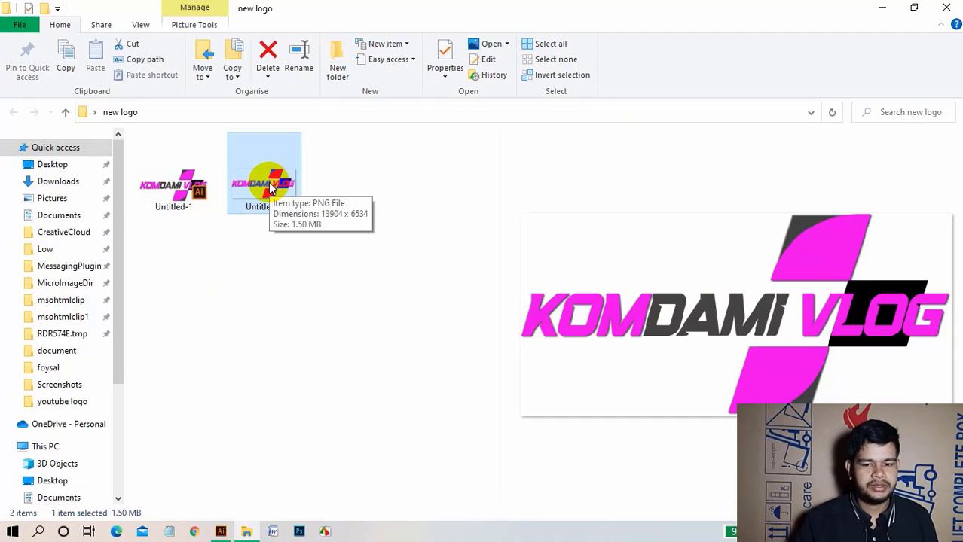
double_click(270, 188)
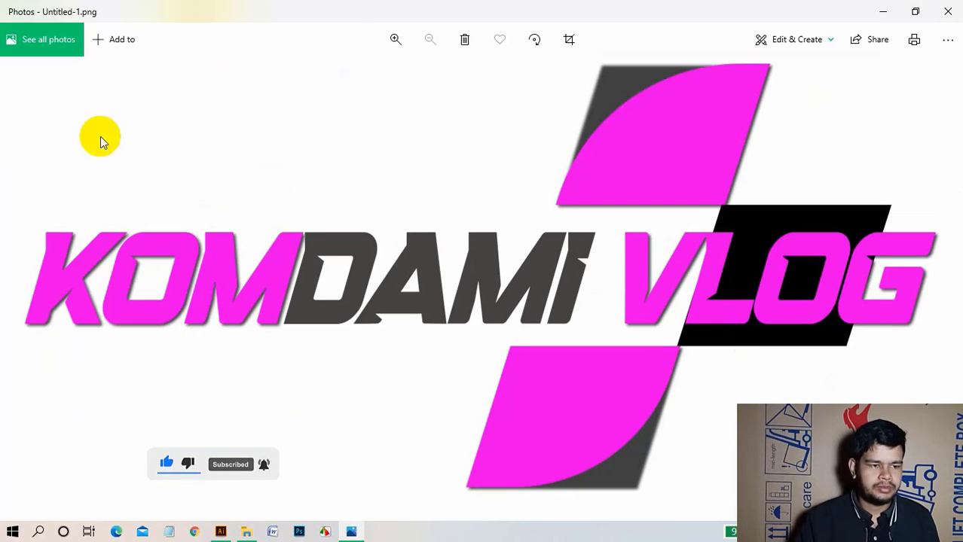
Check the exported Untitled-1.png in Photos, close it, then minimize File Explorer to the desktop.
left_click(312, 251)
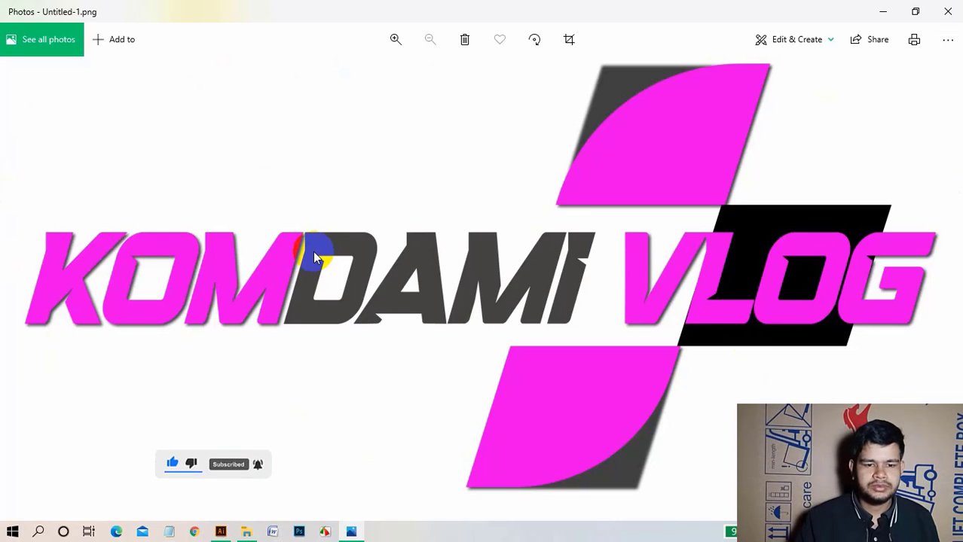
key("alt+F4")
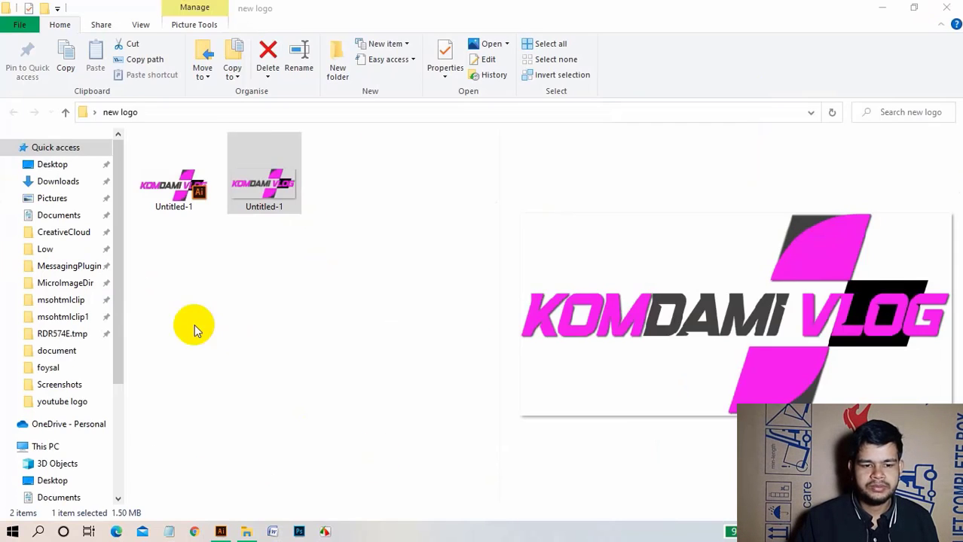
left_click(203, 324)
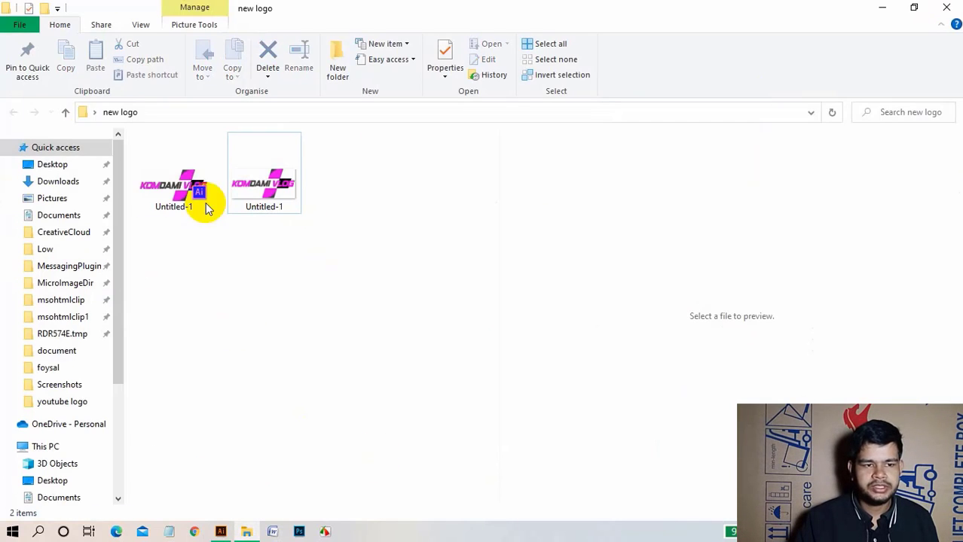
left_click(881, 7)
right_click(487, 229)
left_click(435, 223)
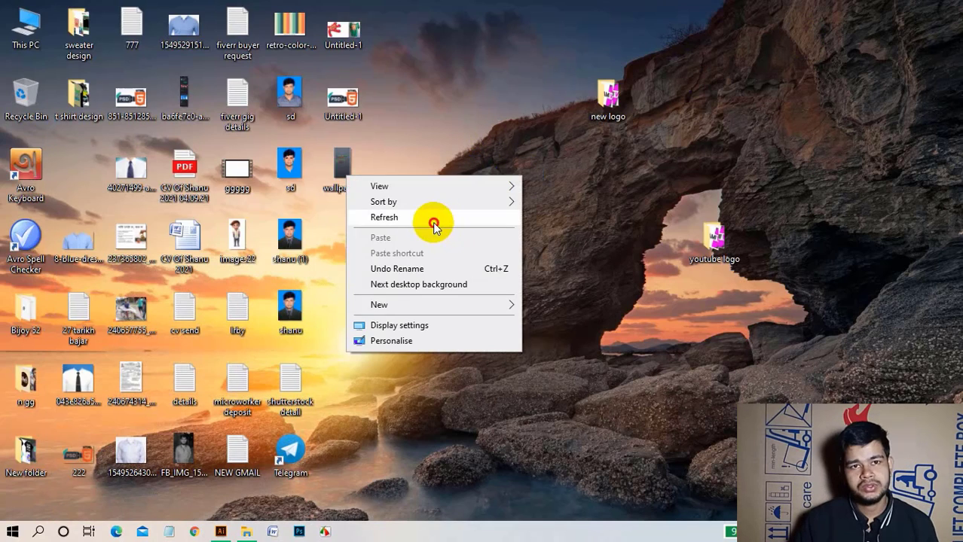
right_click(520, 204)
left_click(455, 230)
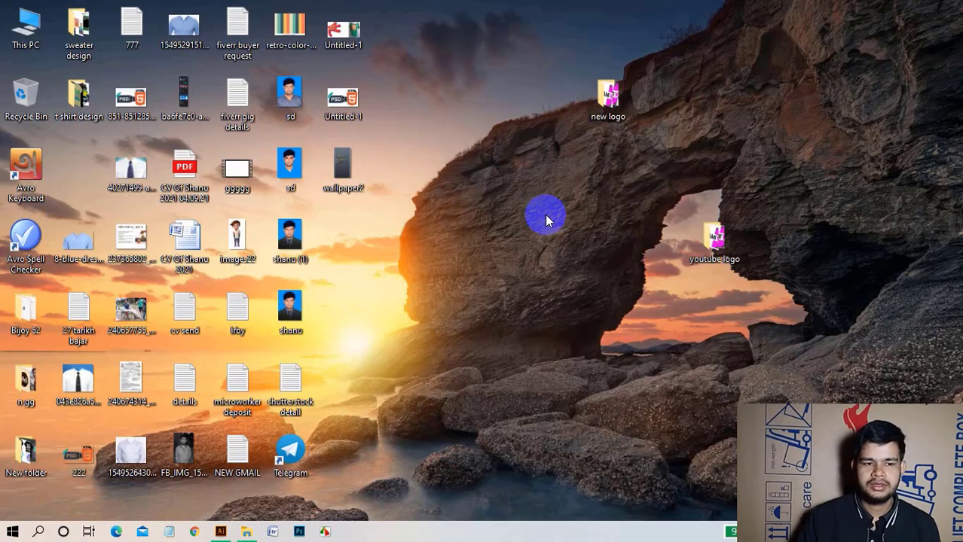
left_click_drag(657, 193, 771, 313)
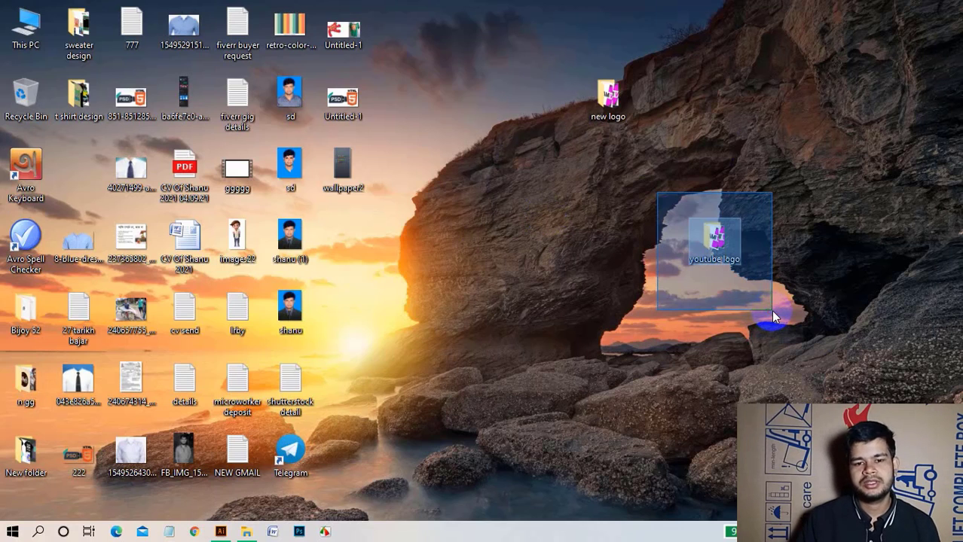
right_click(528, 169)
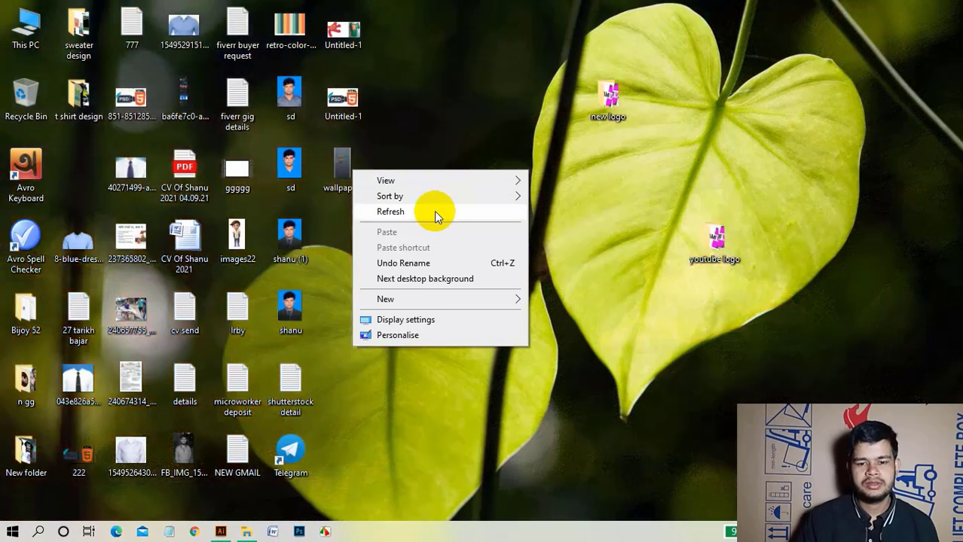
left_click(434, 211)
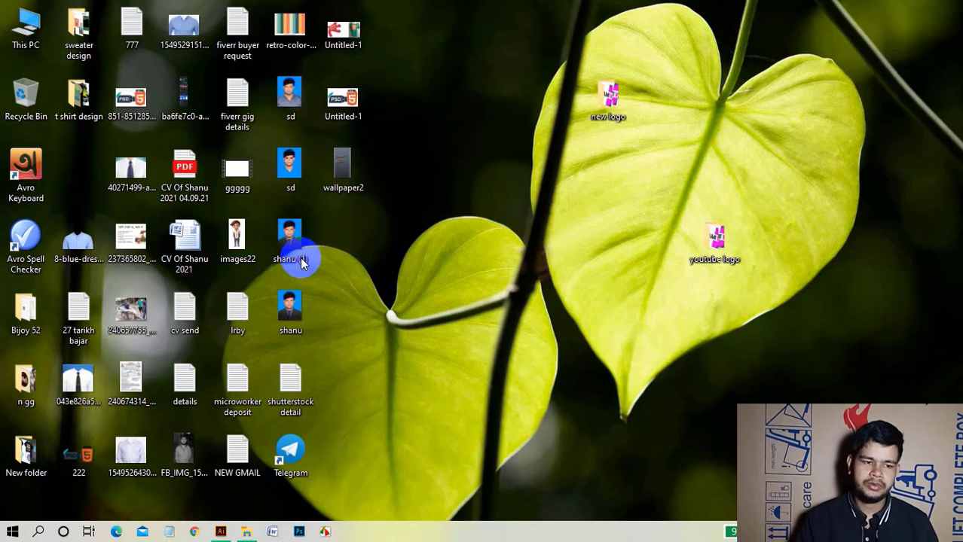
left_click(655, 161)
left_click_drag(655, 161, 780, 362)
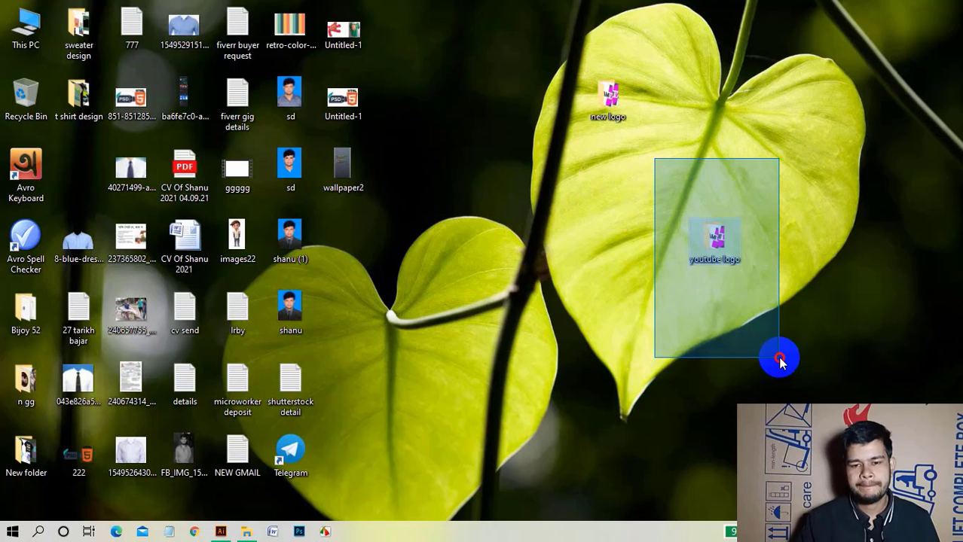
left_click_drag(779, 362, 778, 358)
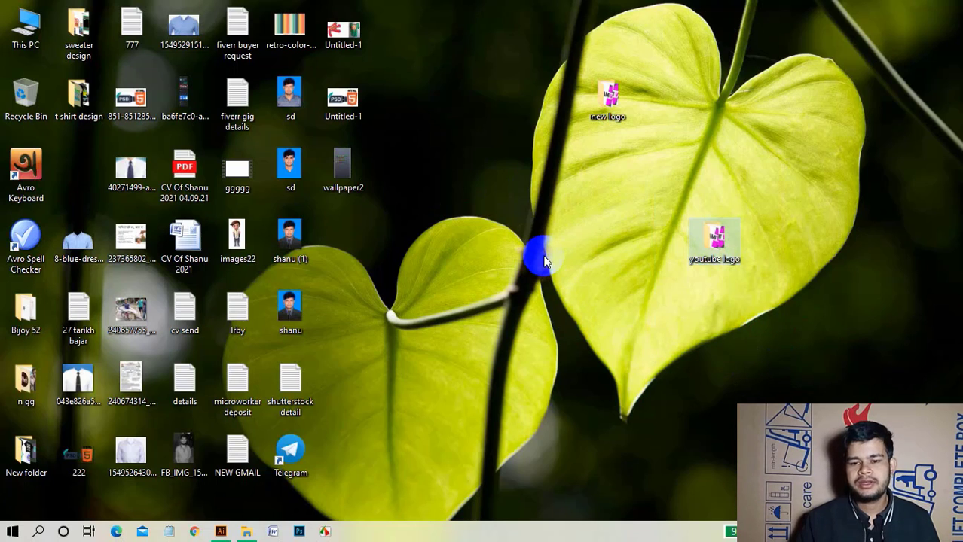
mouse_move(571, 160)
left_mouse_down()
mouse_move(788, 282)
mouse_move(827, 337)
left_mouse_up()
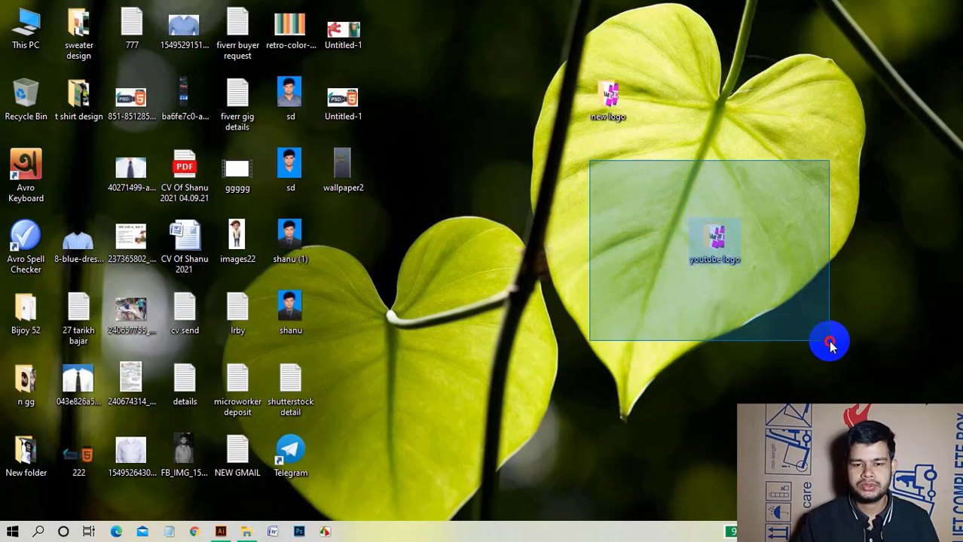